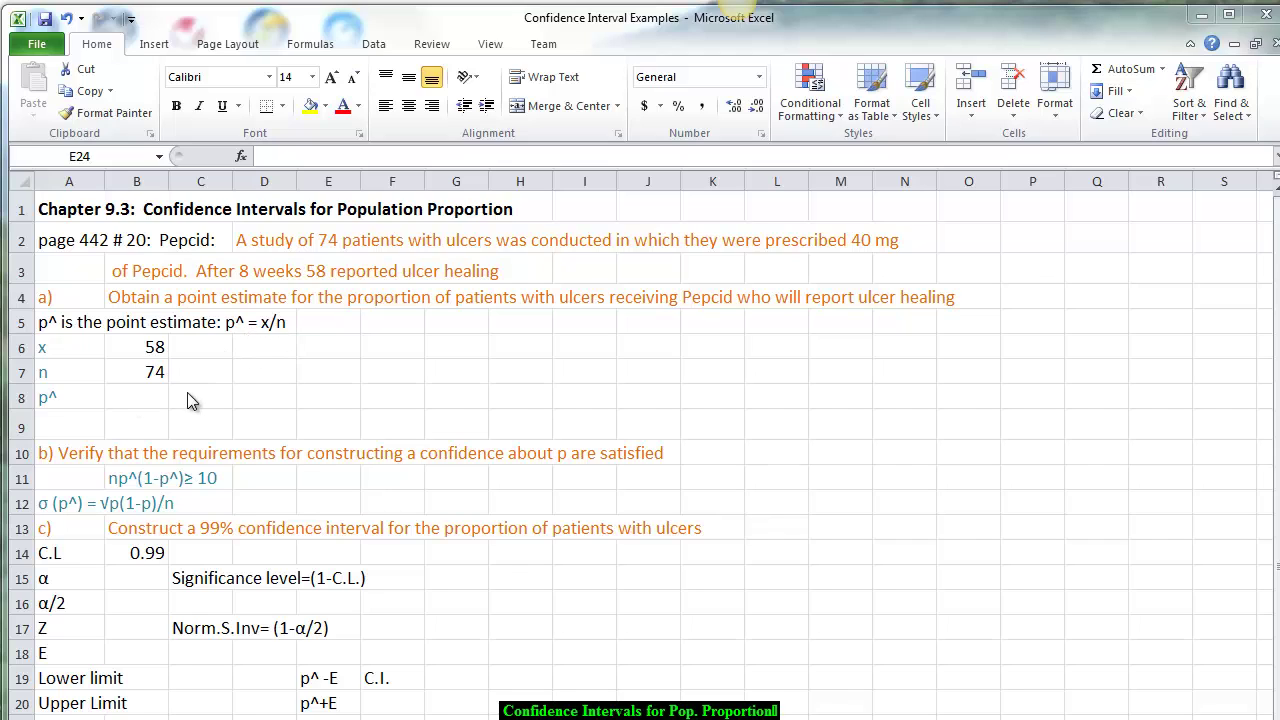
- Calculate the point estimate p^ in cell B8 by dividing x by n with the formula =B6/B7
click(126, 396)
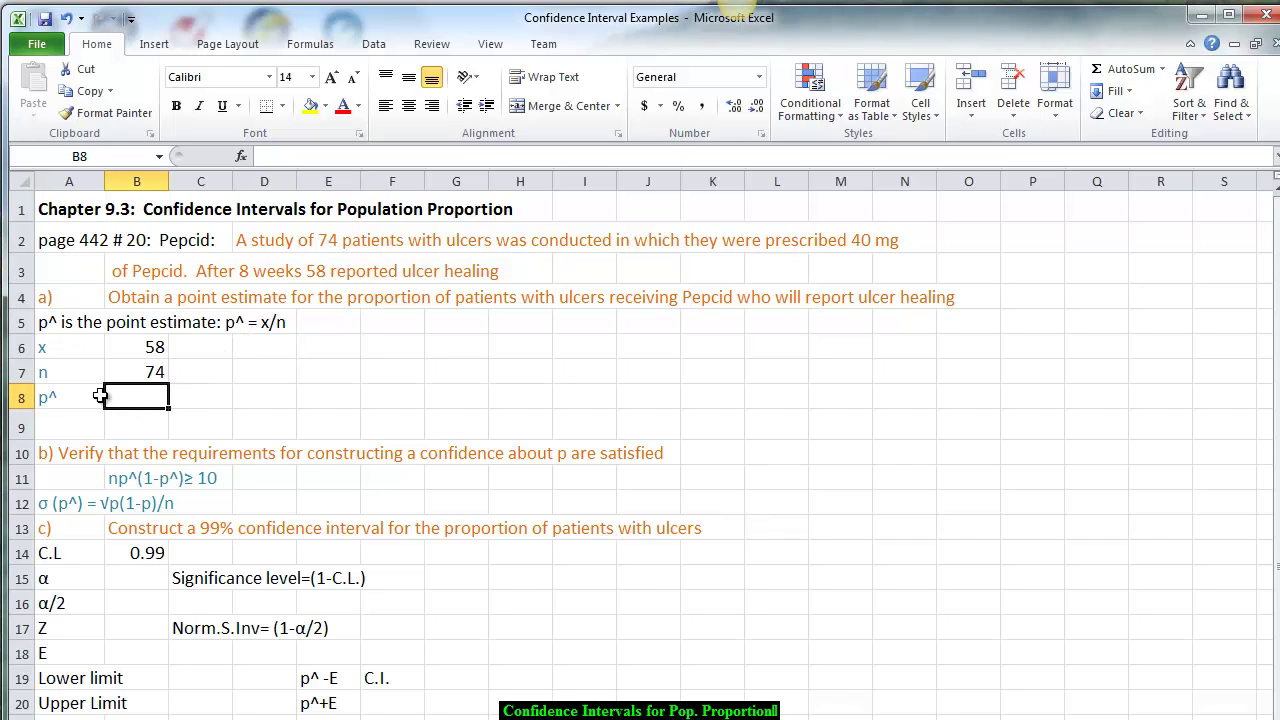
text(=)
click(128, 349)
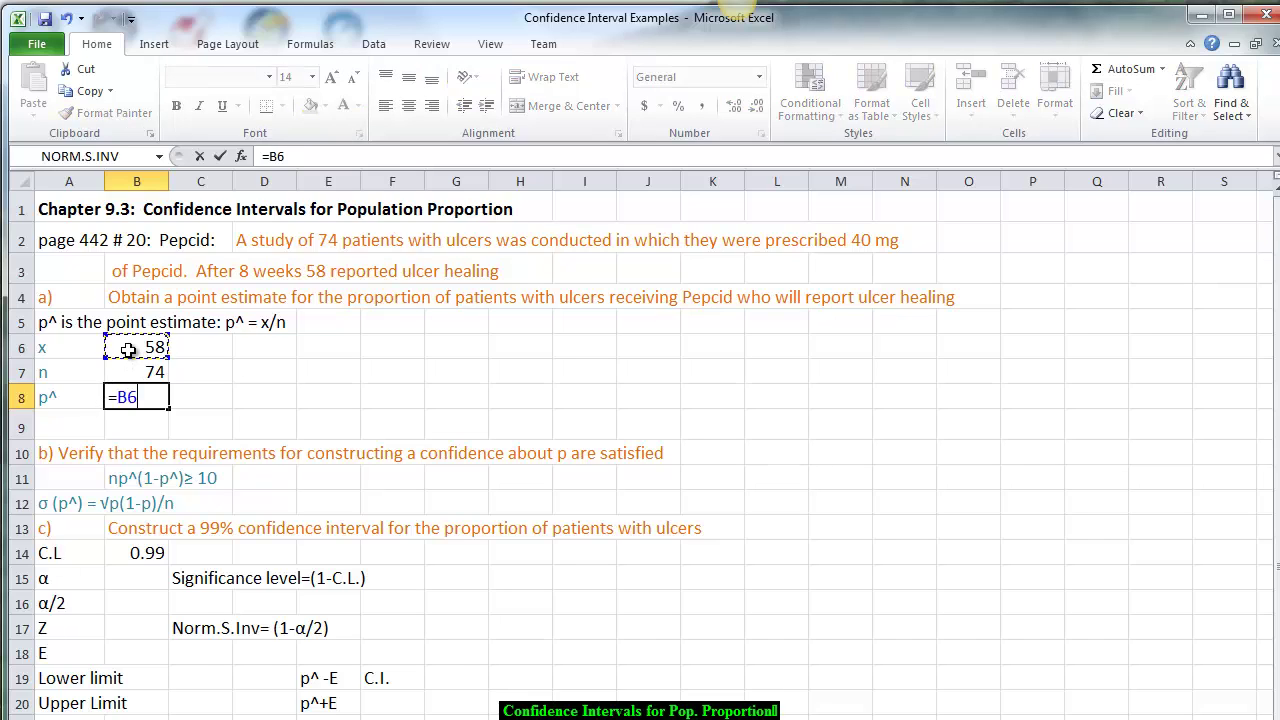
text(/)
click(133, 366)
key(Return)
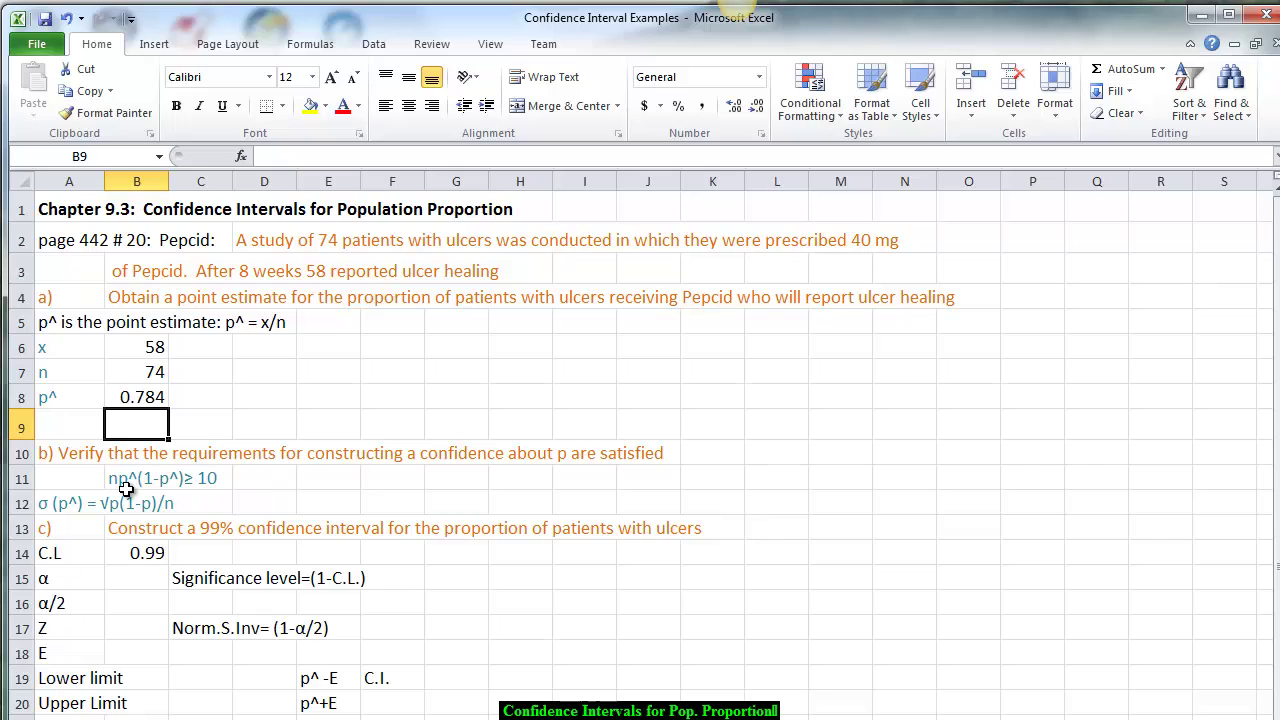
- Calculate the np^(1-p^) requirement check in cell D11 with the formula =B7*B8*(1-B8)
click(266, 478)
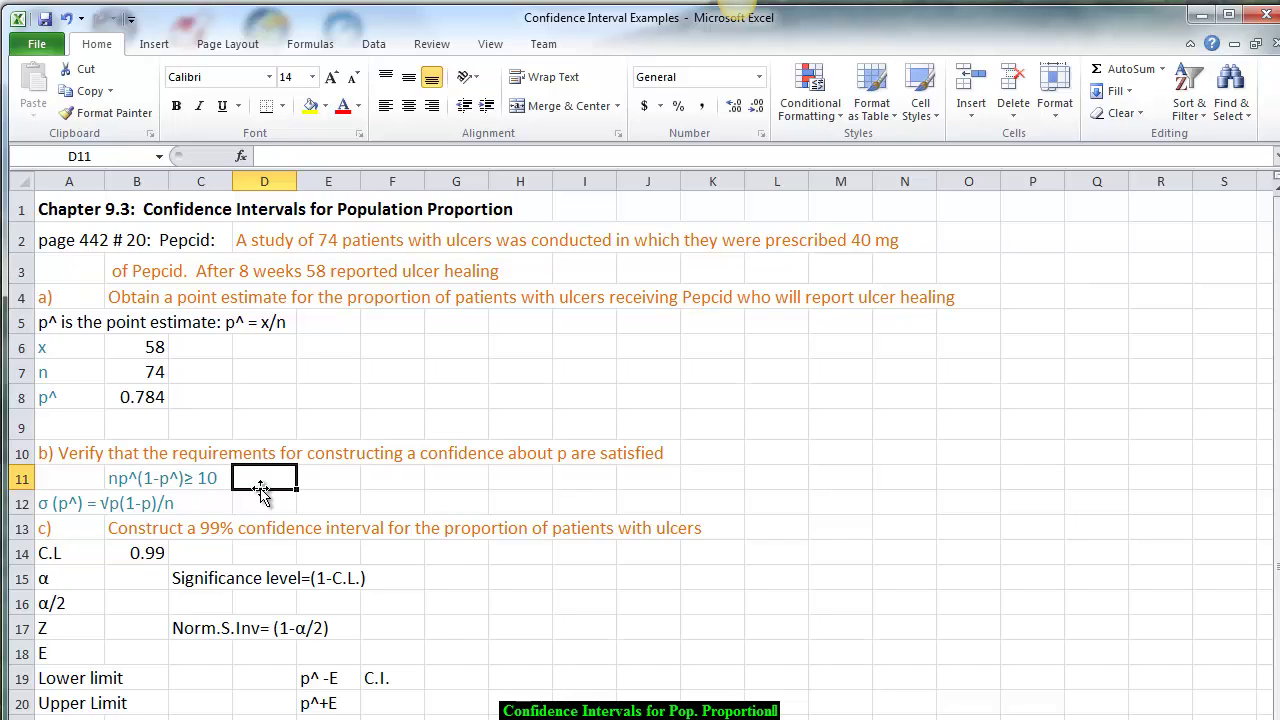
text(=)
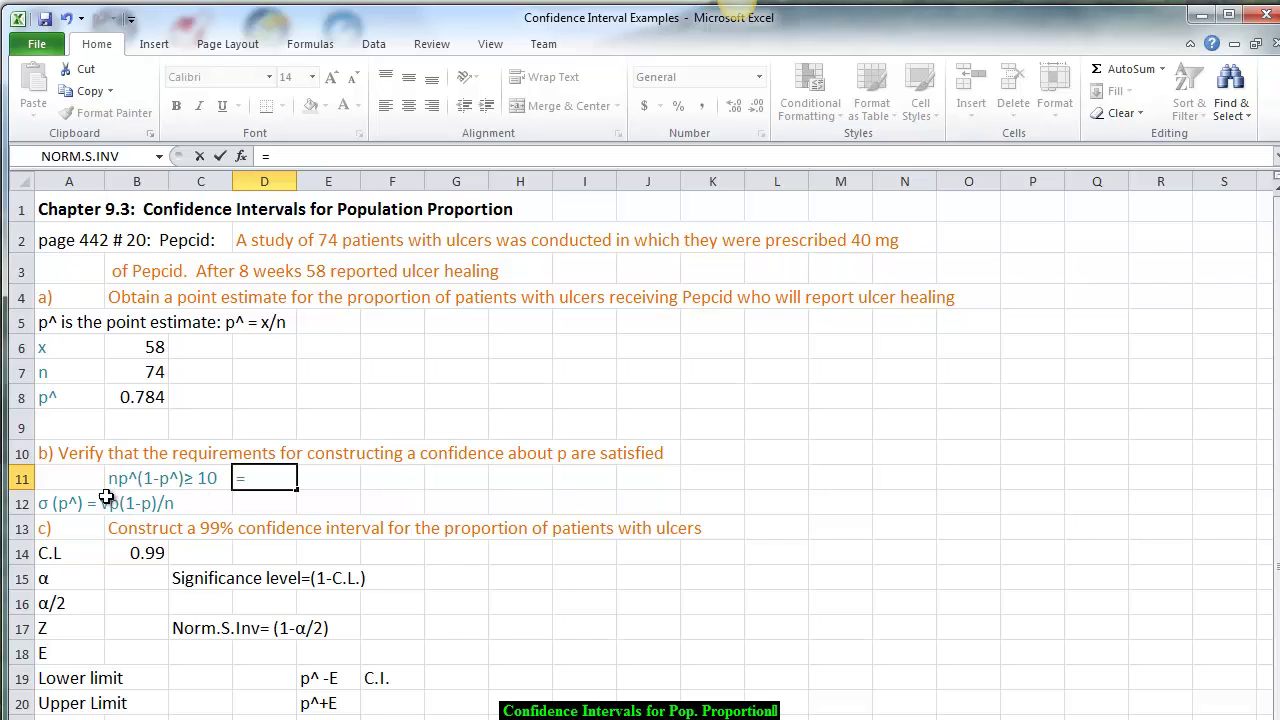
click(142, 378)
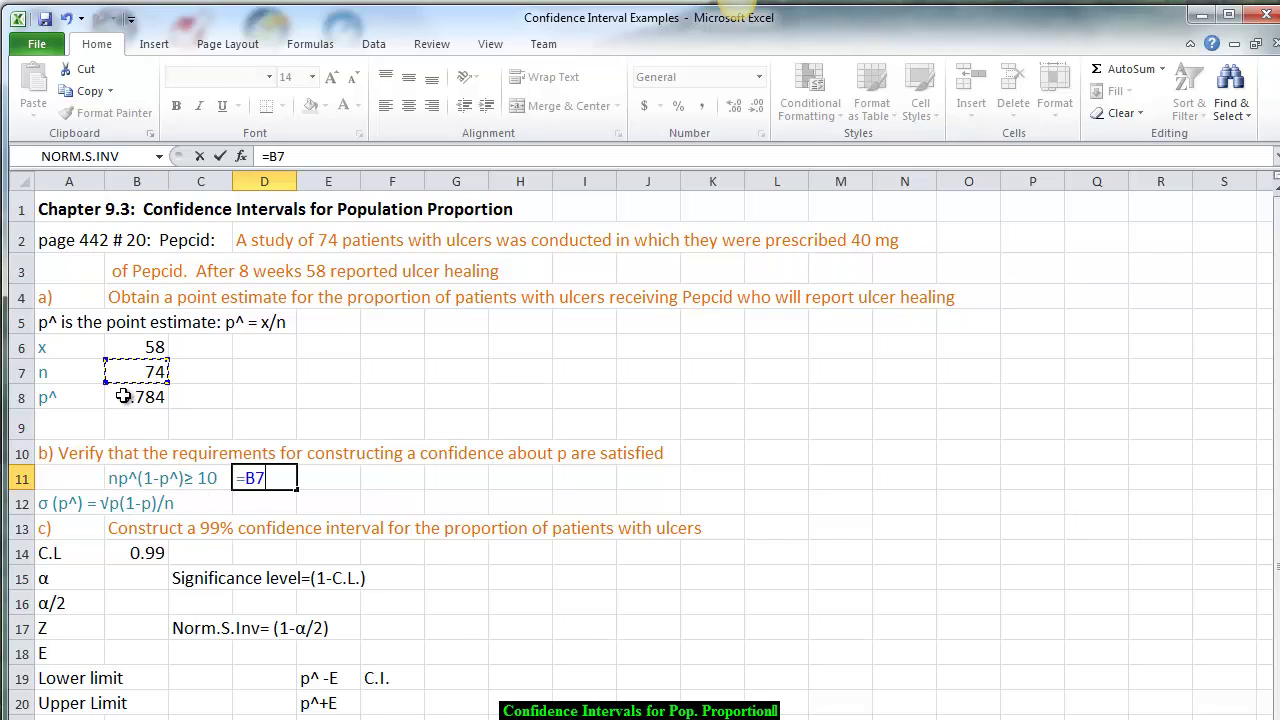
text(*)
click(124, 398)
text(*()
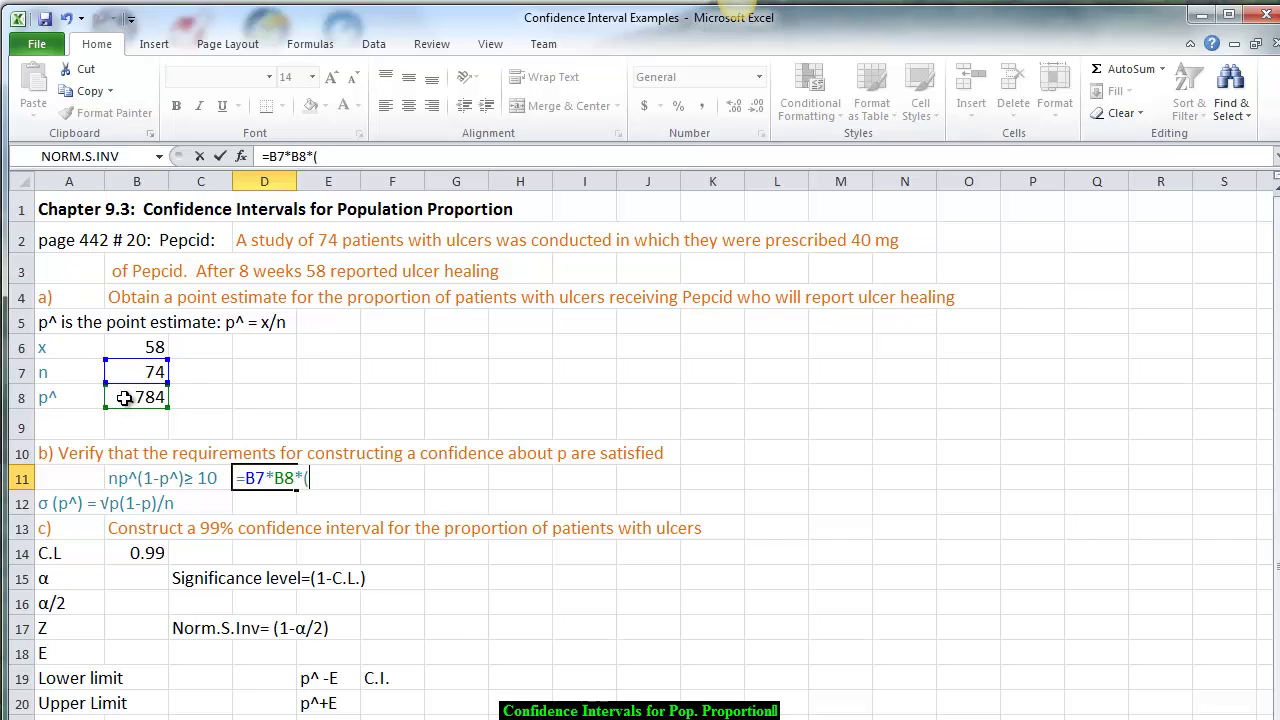
text(1-)
click(124, 398)
text())
key(Return)
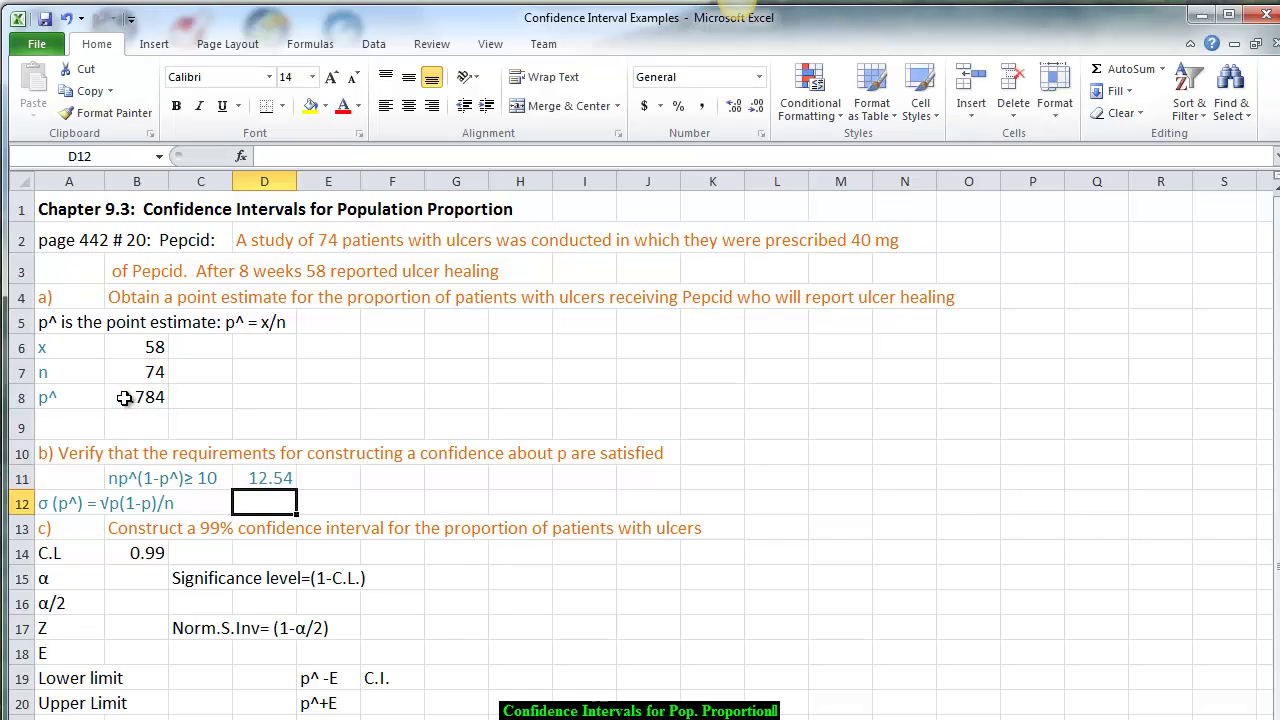
- Enter the conclusion "Since 12.54 is greater than 10, the dist is ~ normal" in cell E11
click(316, 485)
text(S)
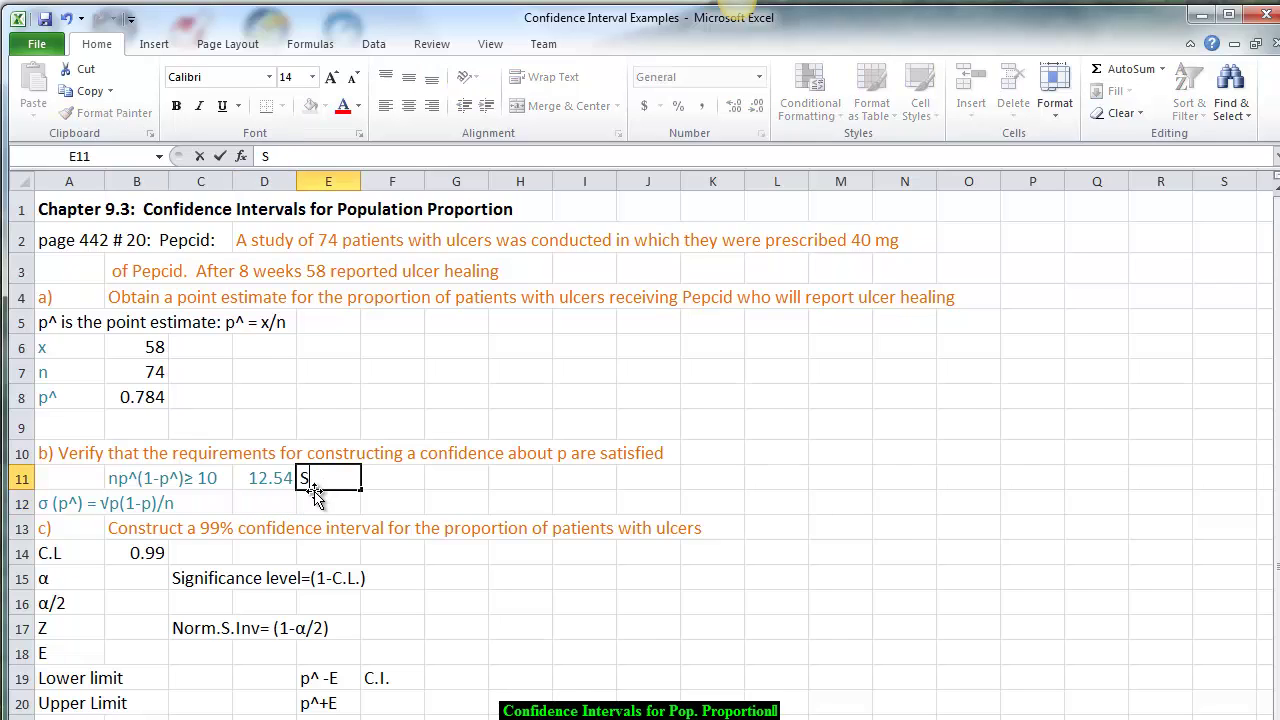
text(ince 12.54)
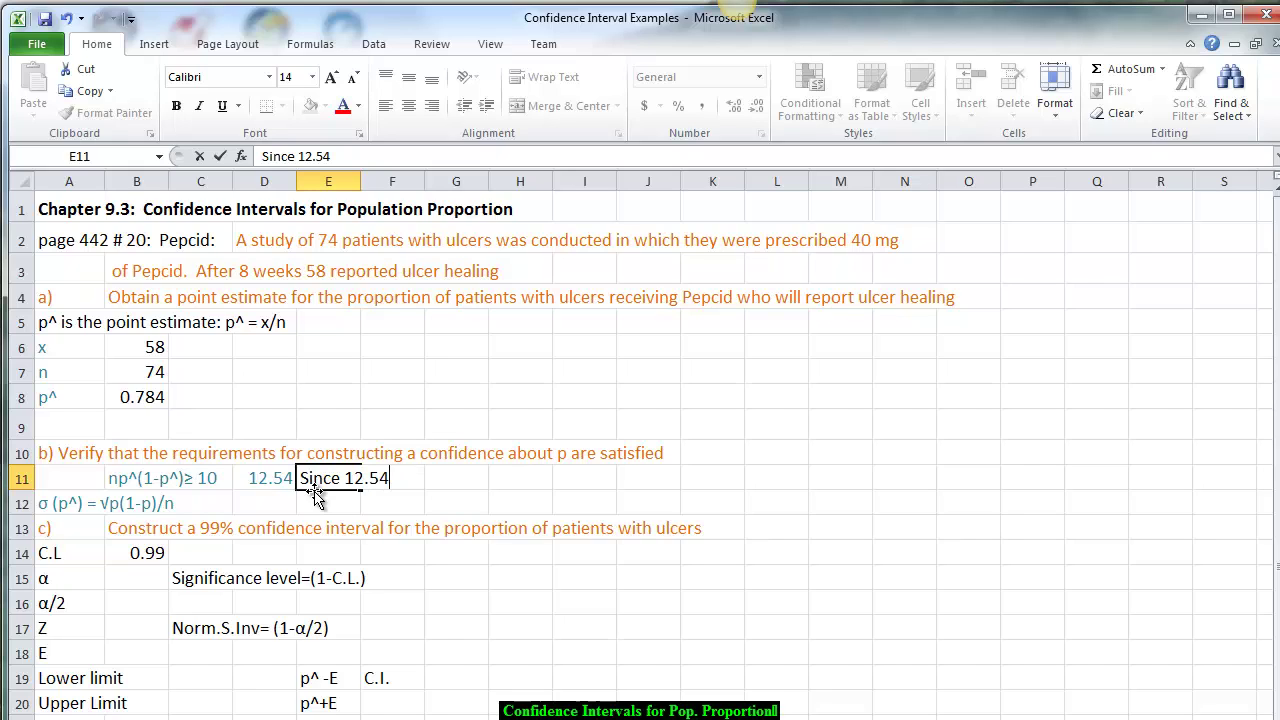
text( is greater th)
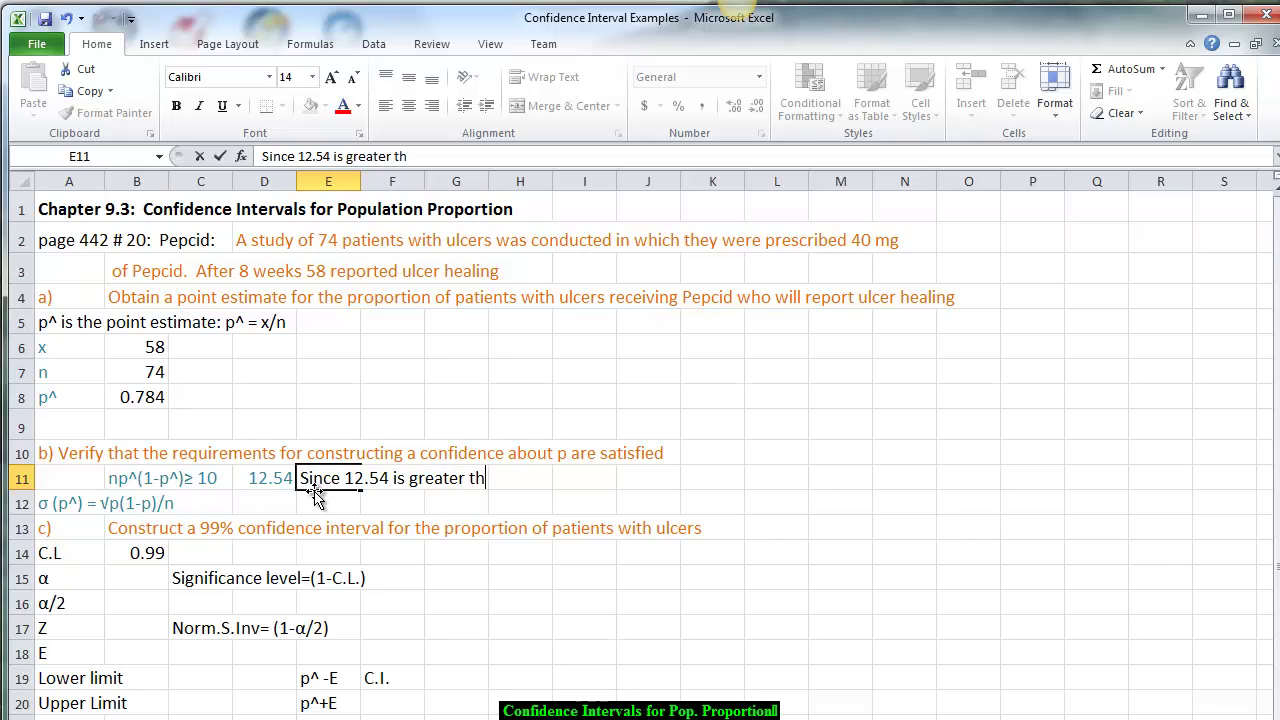
text(an 10, the s)
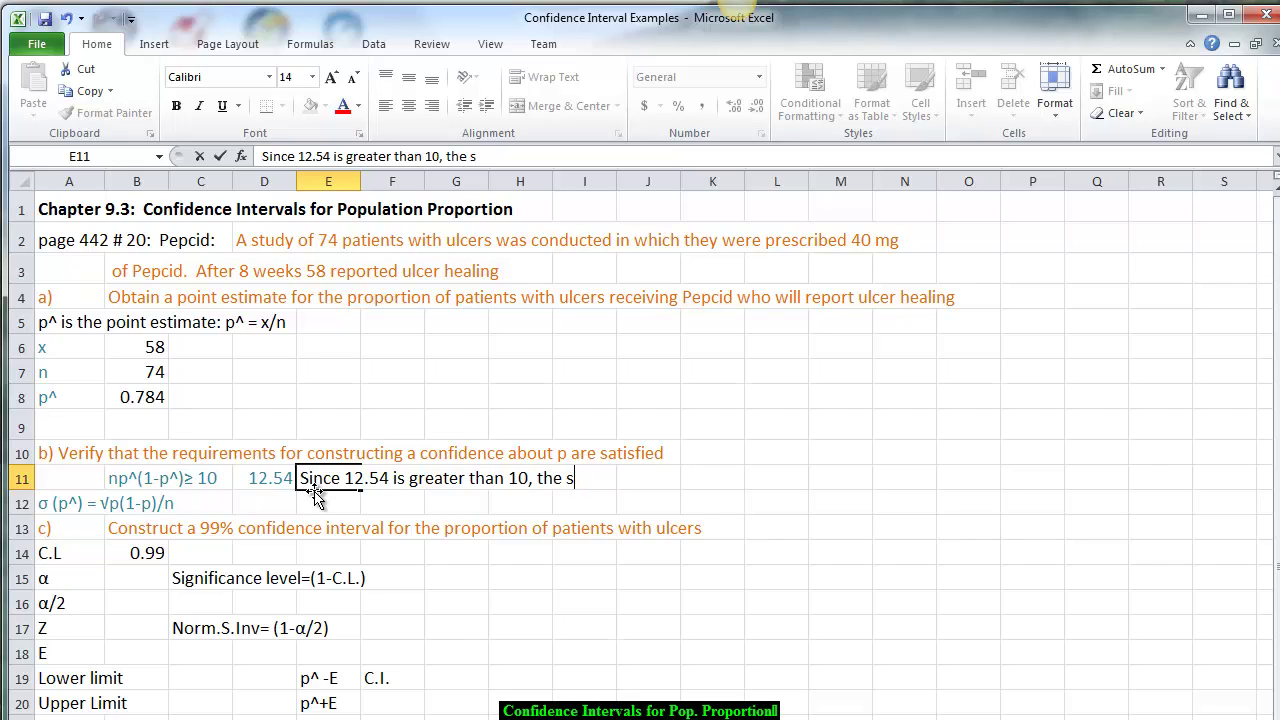
key(BackSpace)
text(s)
key(BackSpace)
text(dist is ~ normal)
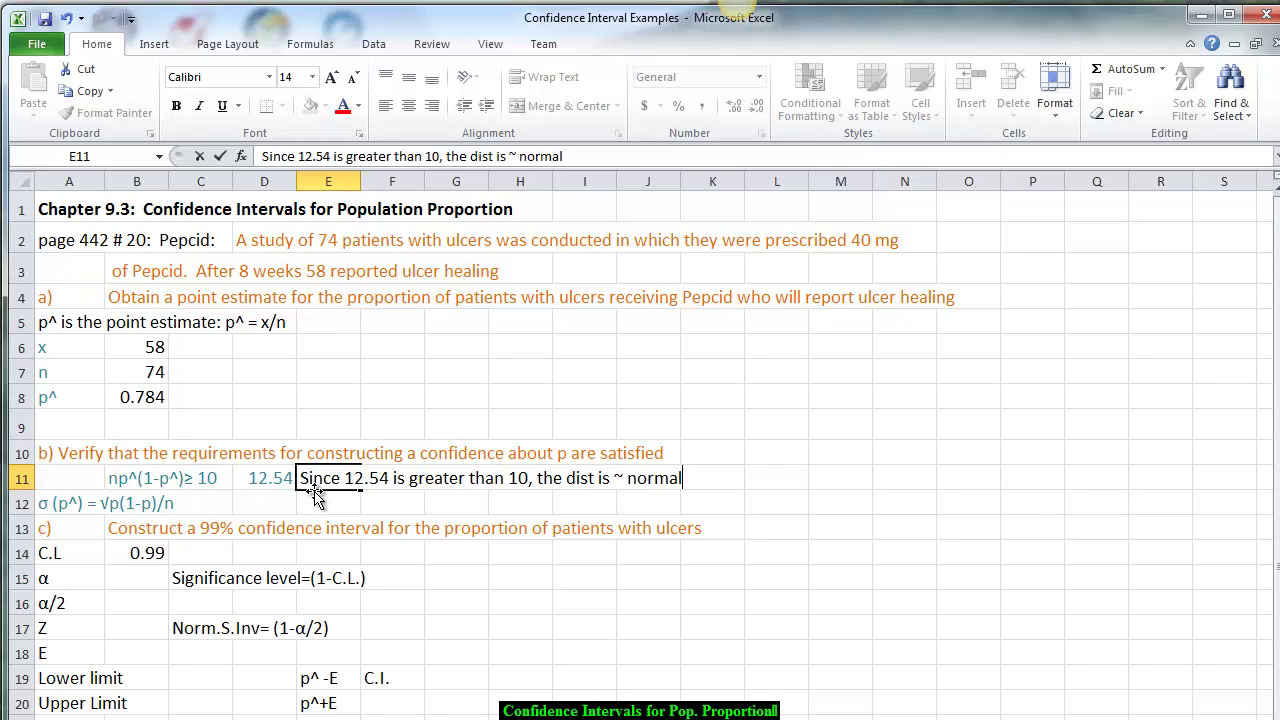
- Calculate the standard deviation of p^ in cell D12 with the formula =SQRT(B8*(1-B8)/B7)
click(259, 511)
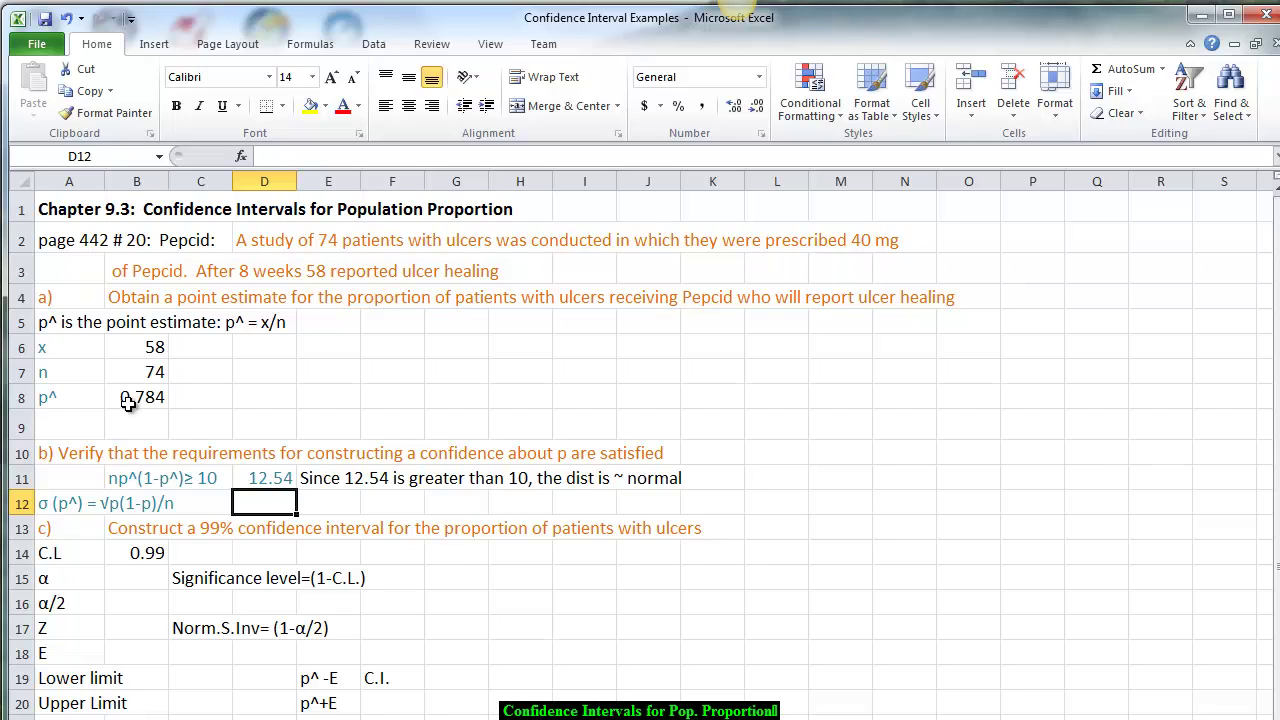
text(=)
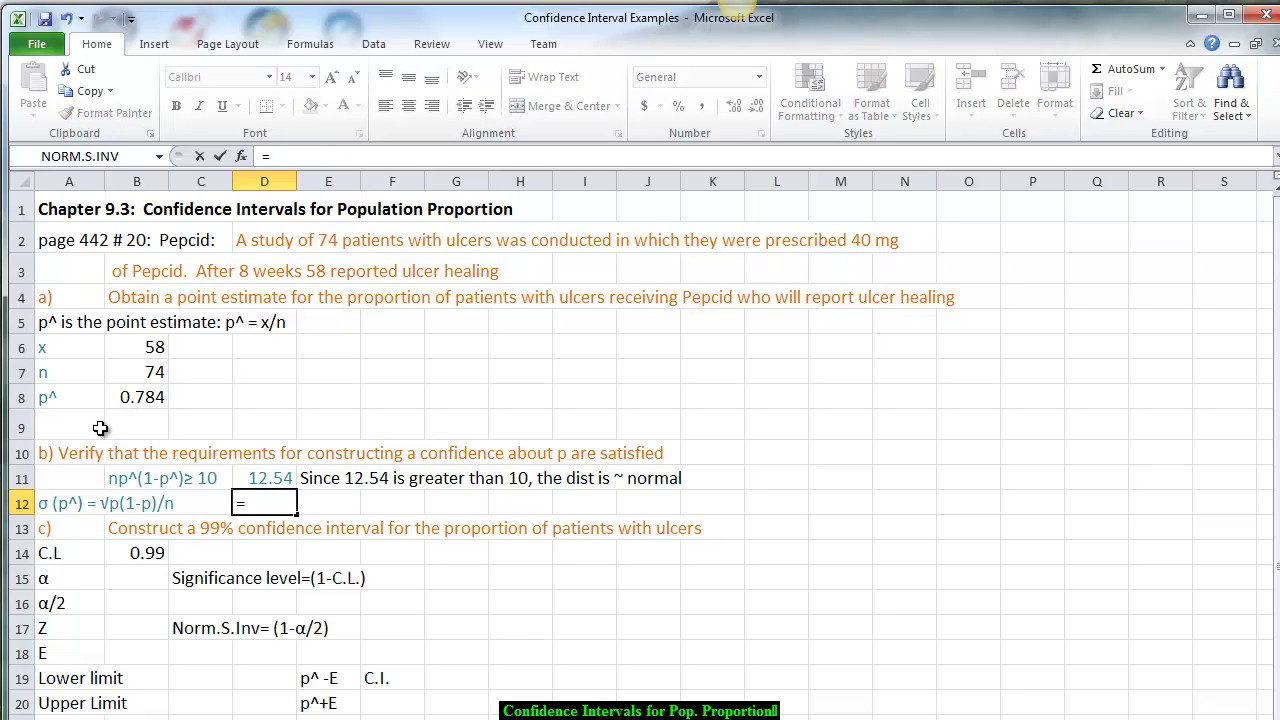
text(sqr)
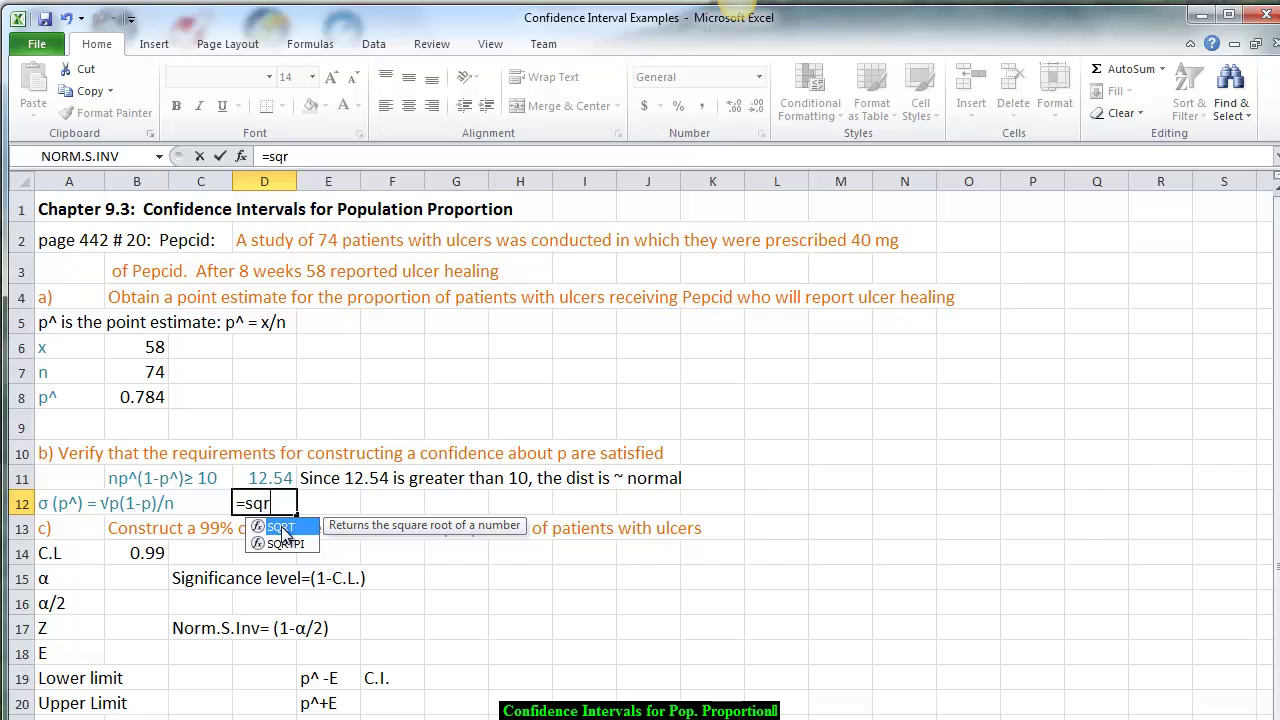
double_click(283, 528)
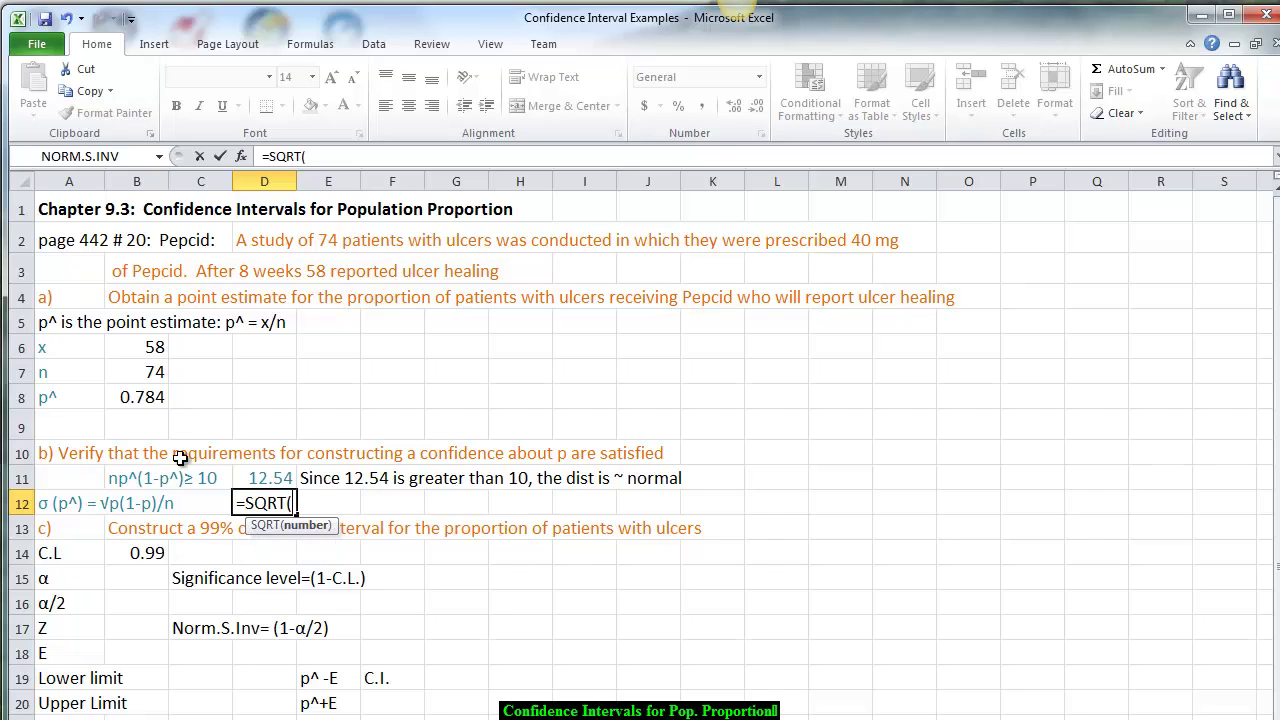
click(127, 398)
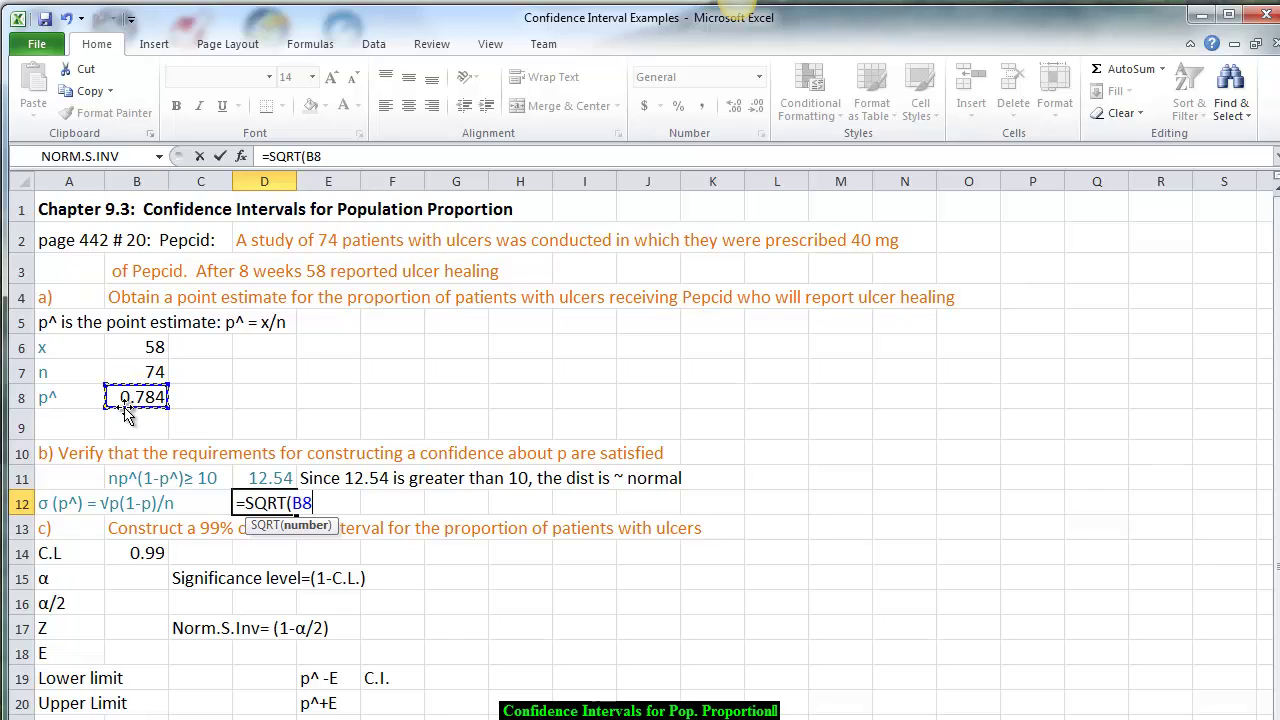
text(*(1-)
click(135, 399)
text()/)
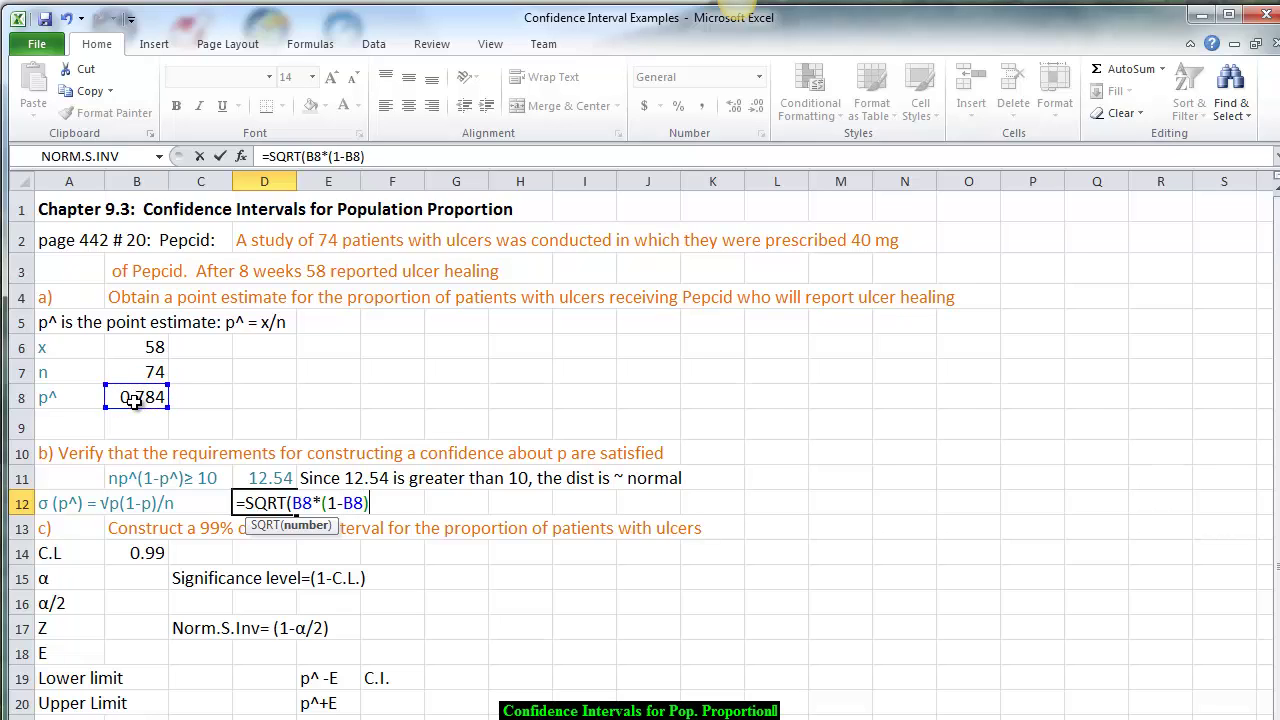
click(124, 379)
text())
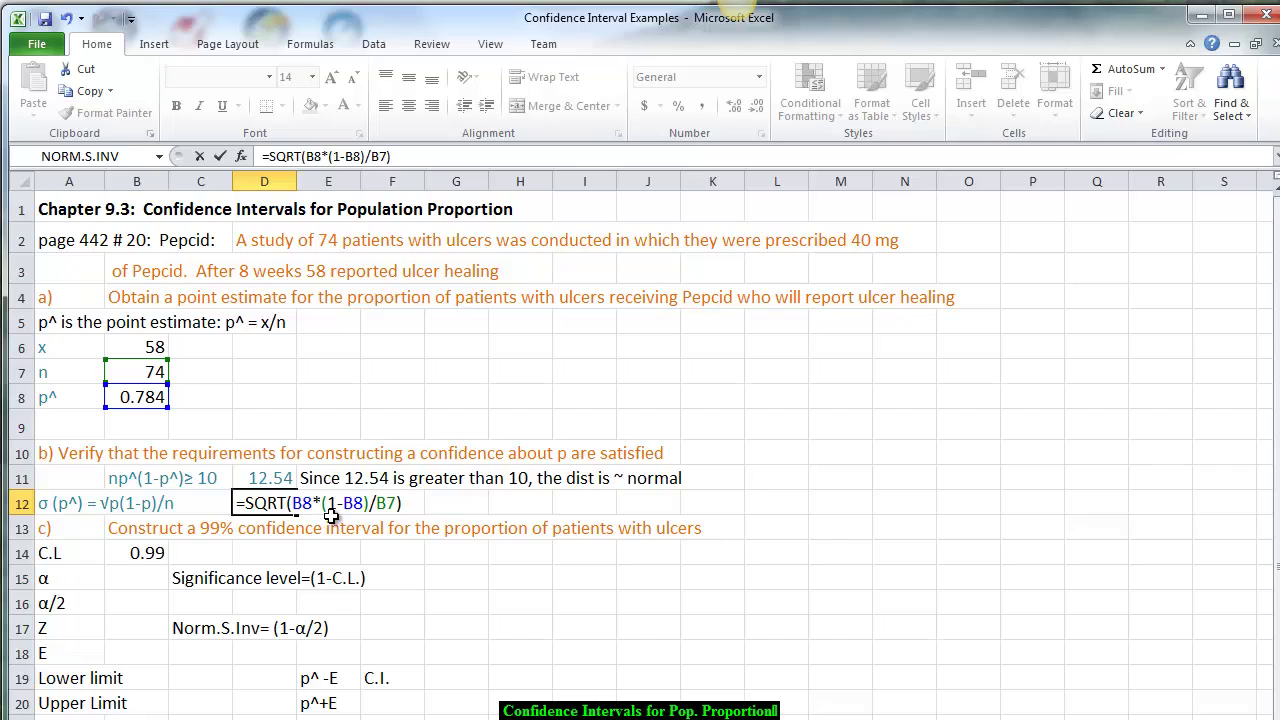
key(Return)
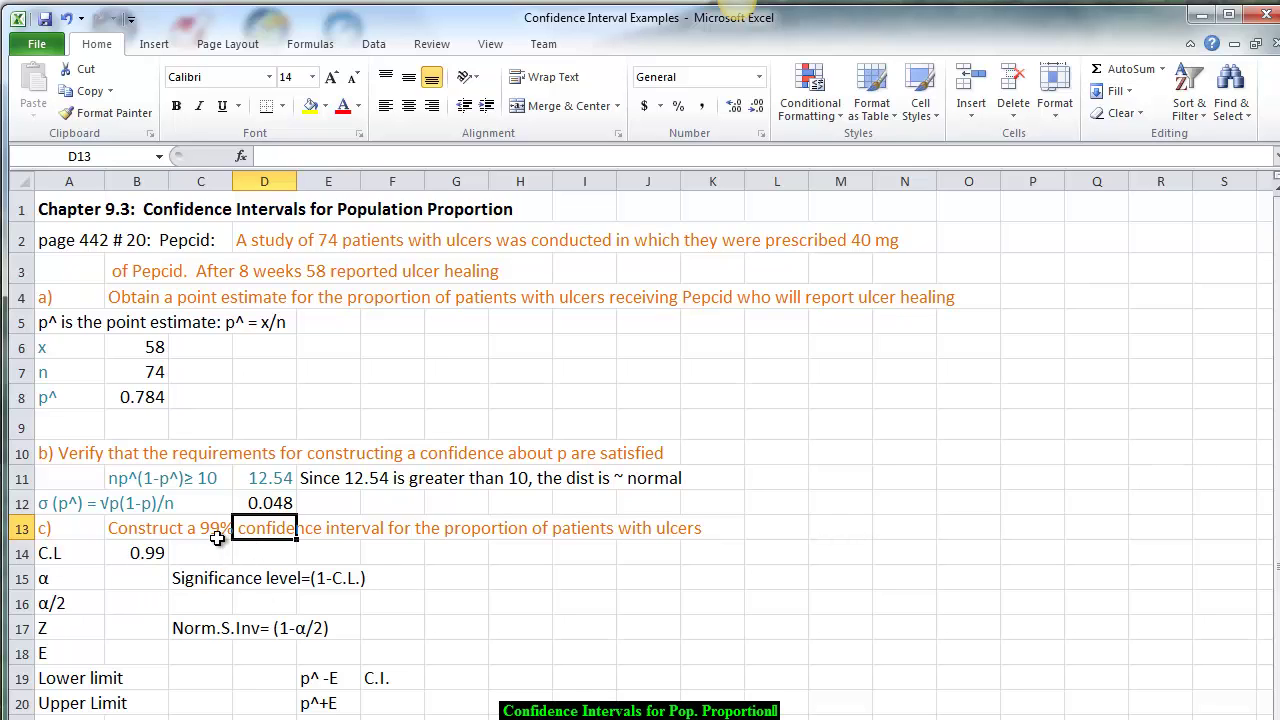
- Calculate the significance level α in cell B15 from the confidence level with the formula =1-B14
click(145, 578)
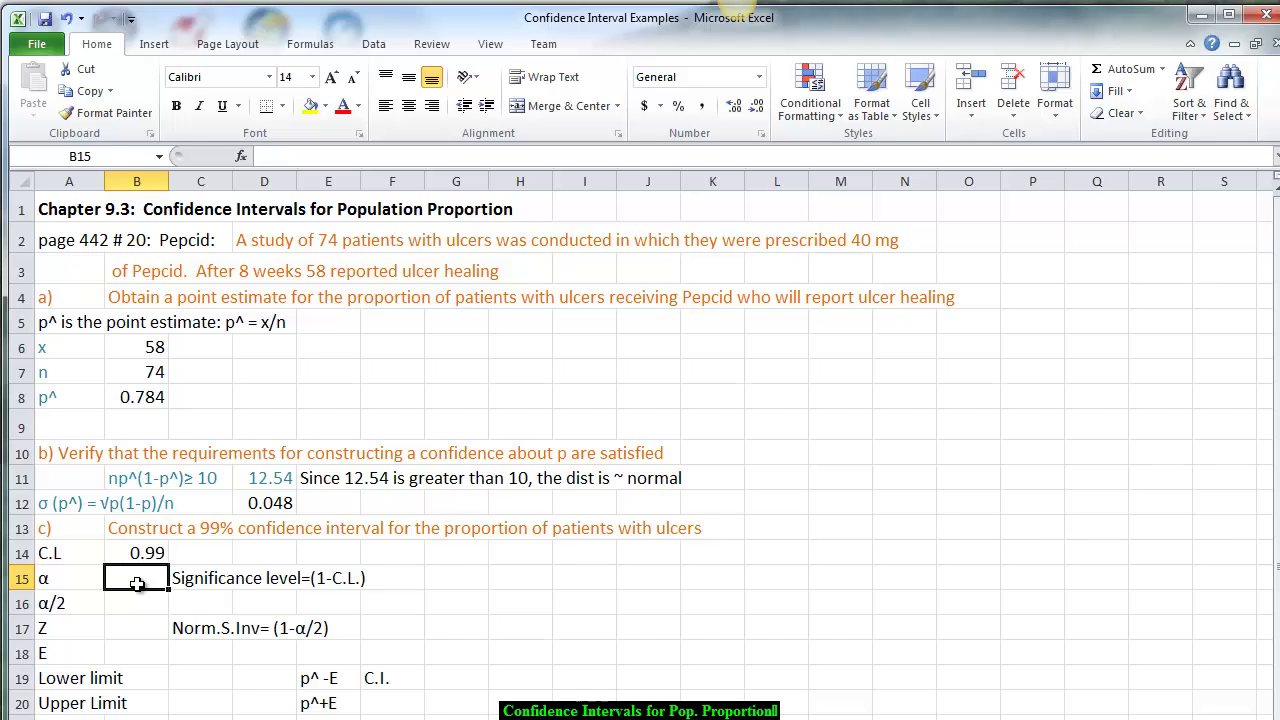
text(=()
text(1)
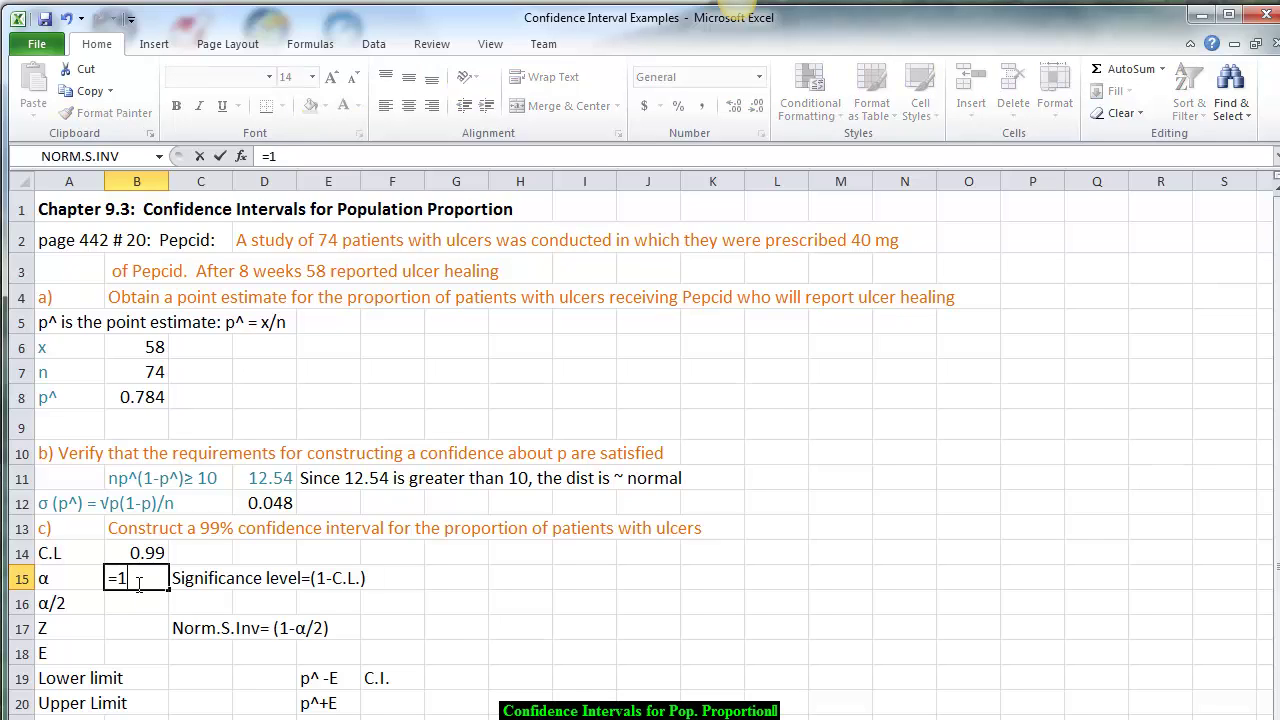
text(-)
click(131, 554)
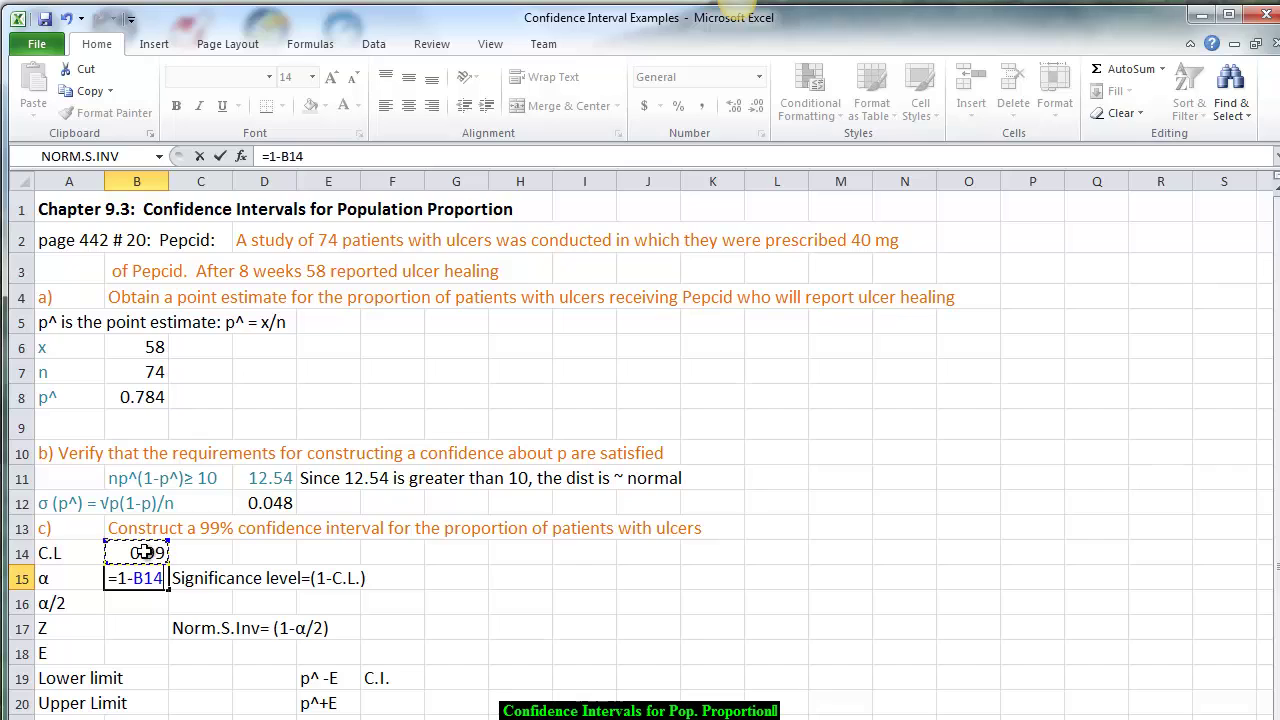
key(Return)
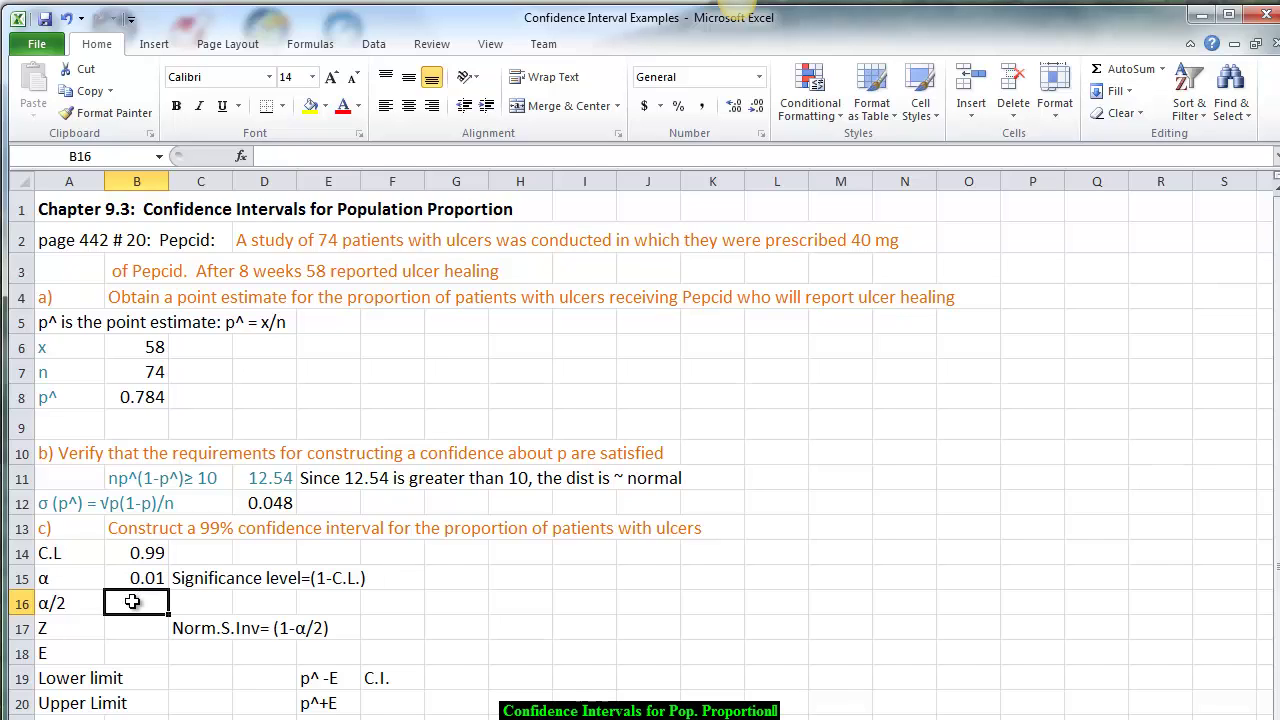
- Calculate α/2 in cell B16 with the formula =B15/2
text(=)
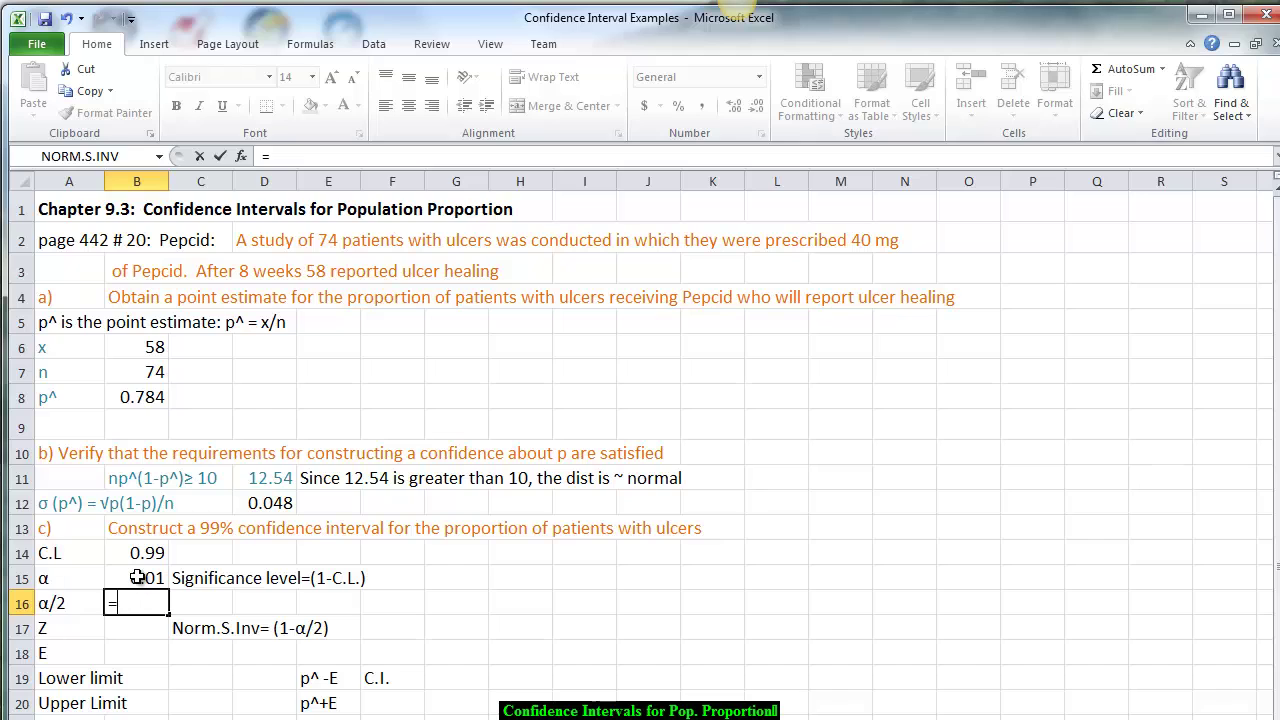
click(130, 580)
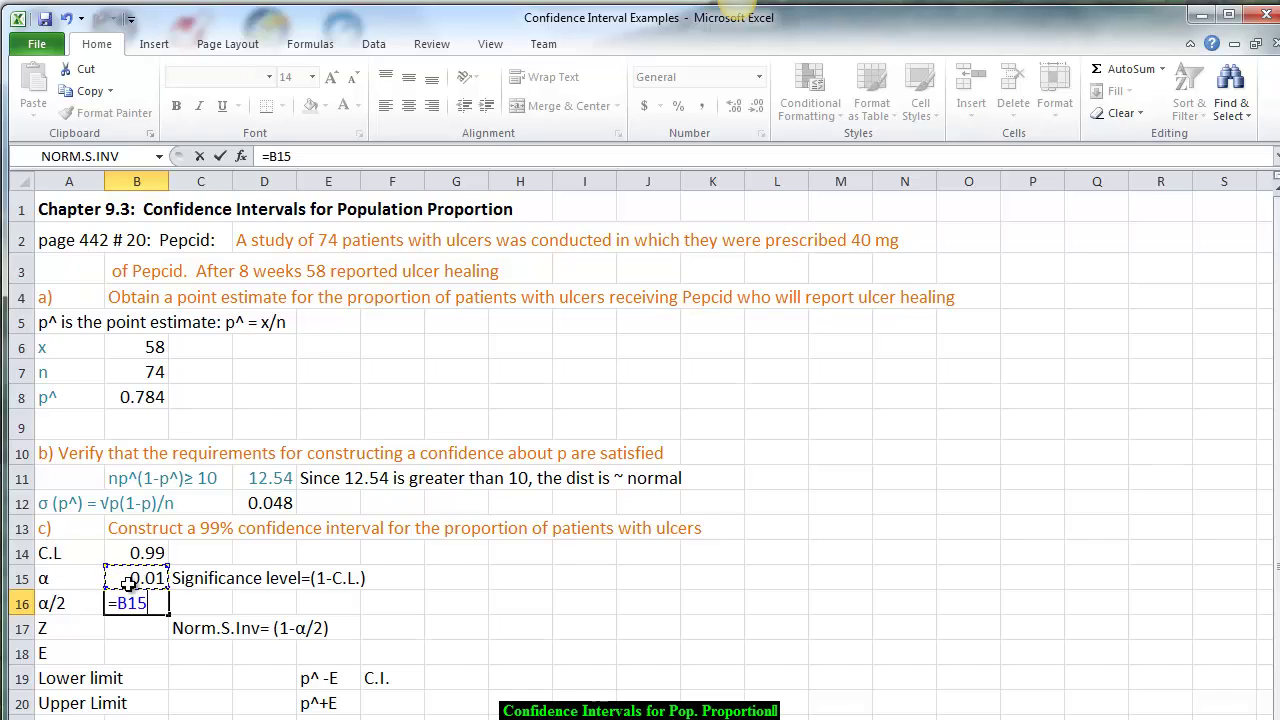
text(/2)
key(Return)
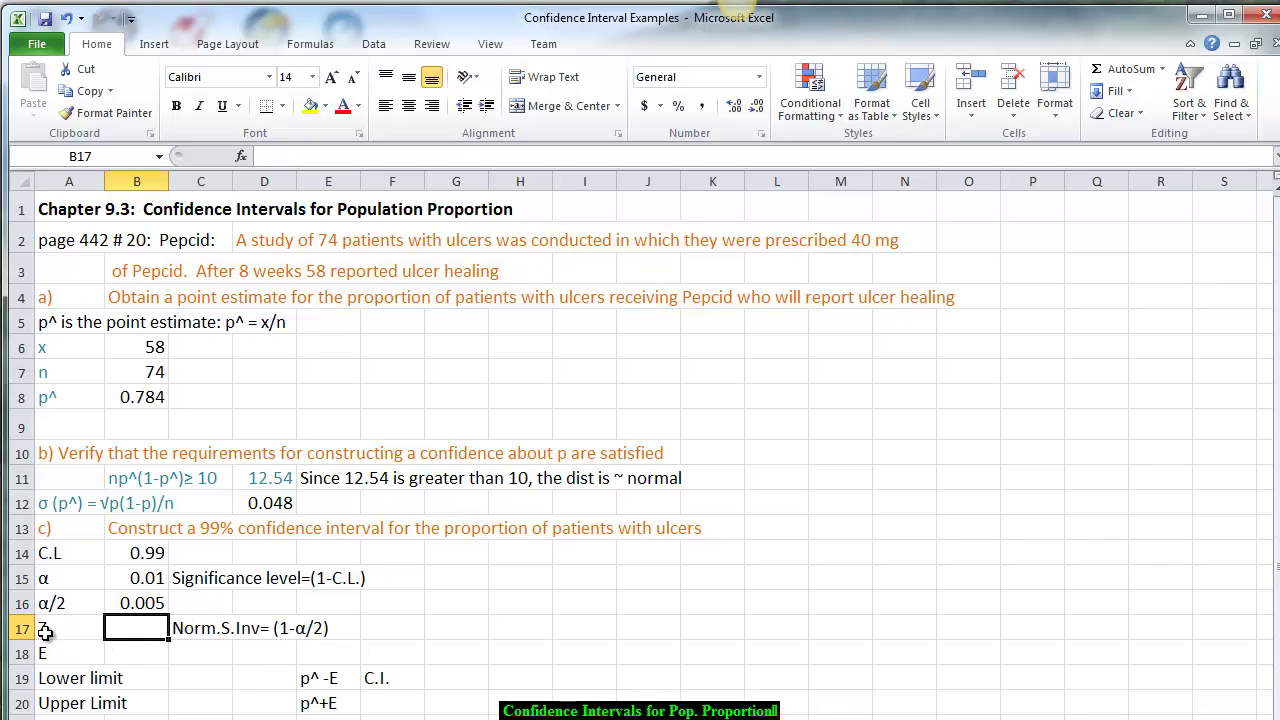
- Calculate the critical value Z in cell B17 with the NORM.S.INV function, using 1-B16 as the probability
click(310, 44)
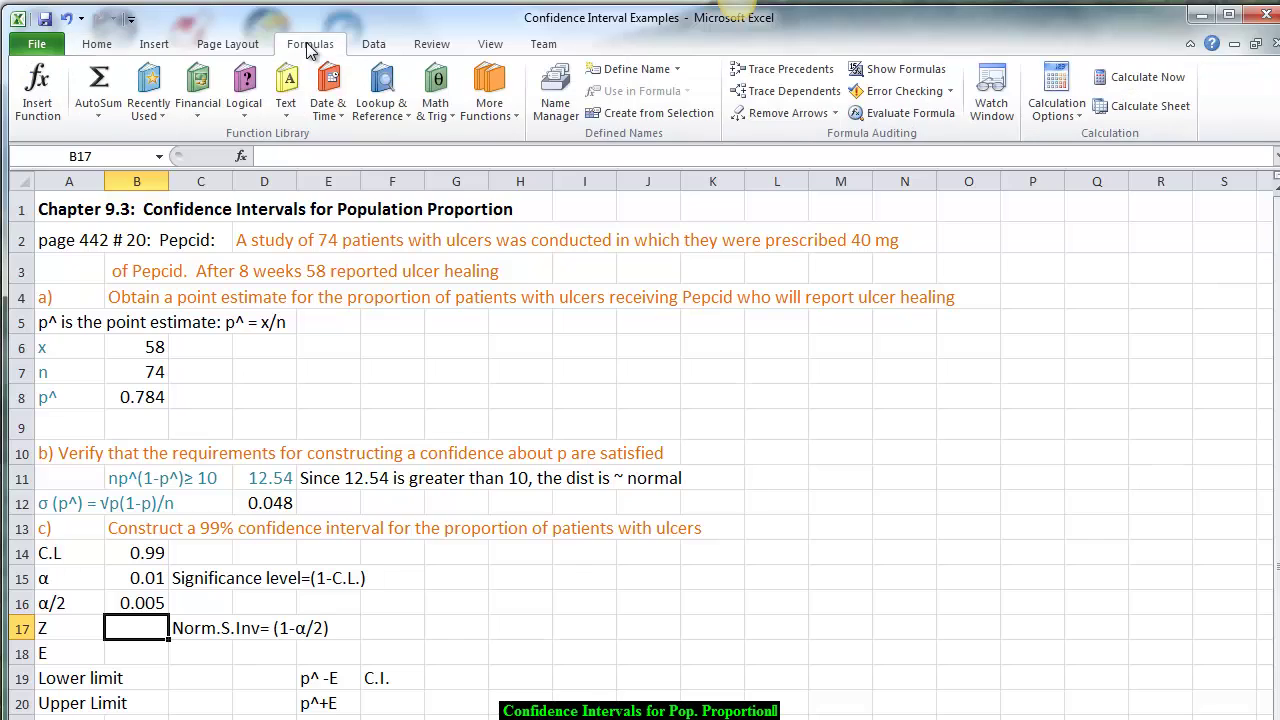
click(168, 110)
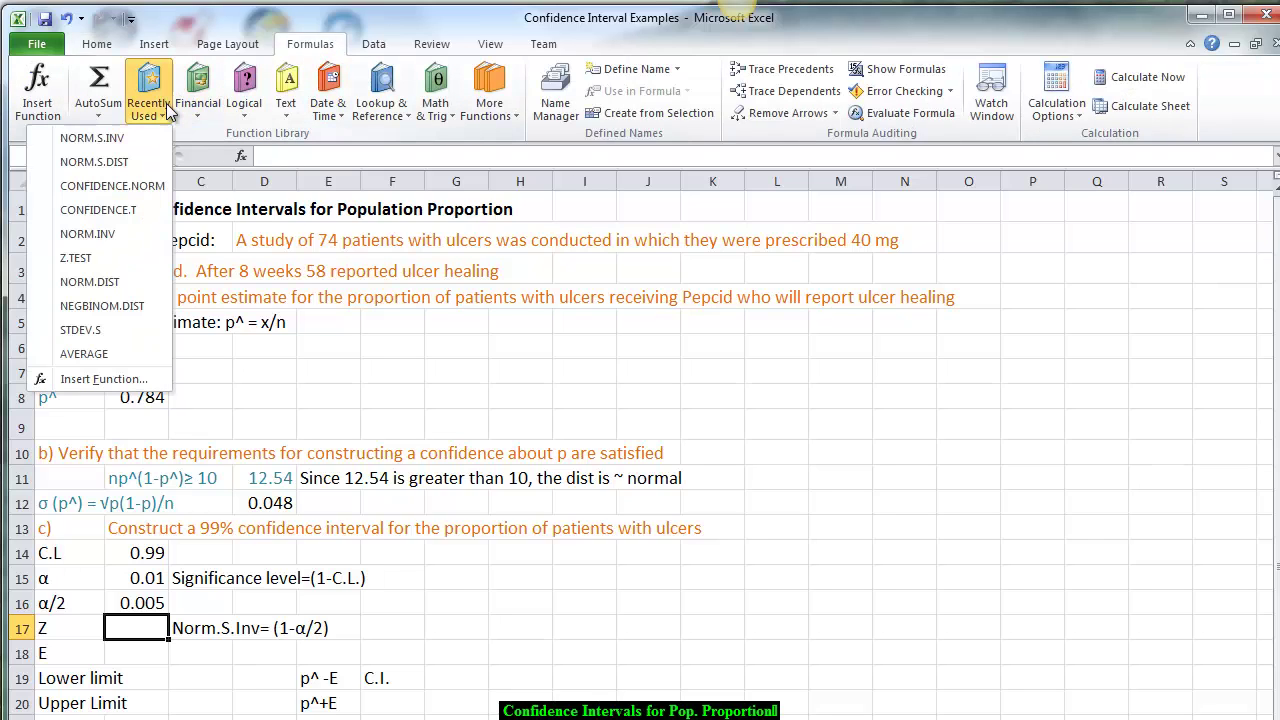
click(100, 136)
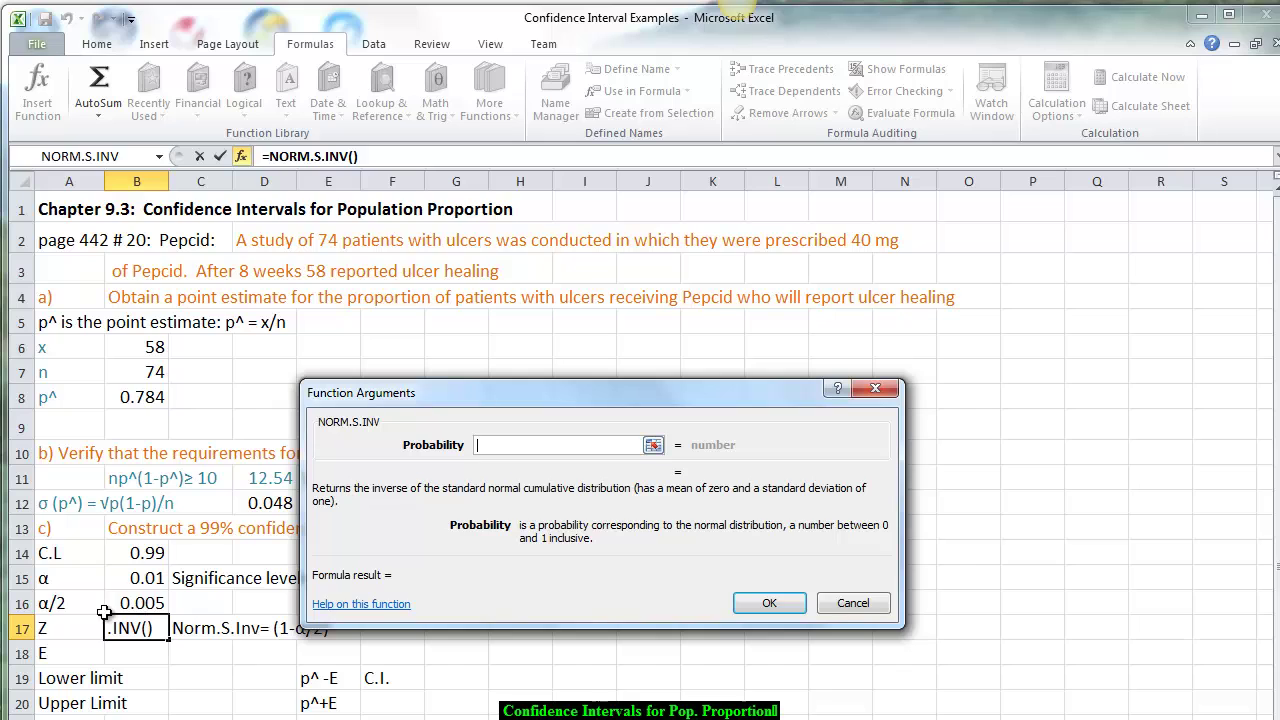
text(1-)
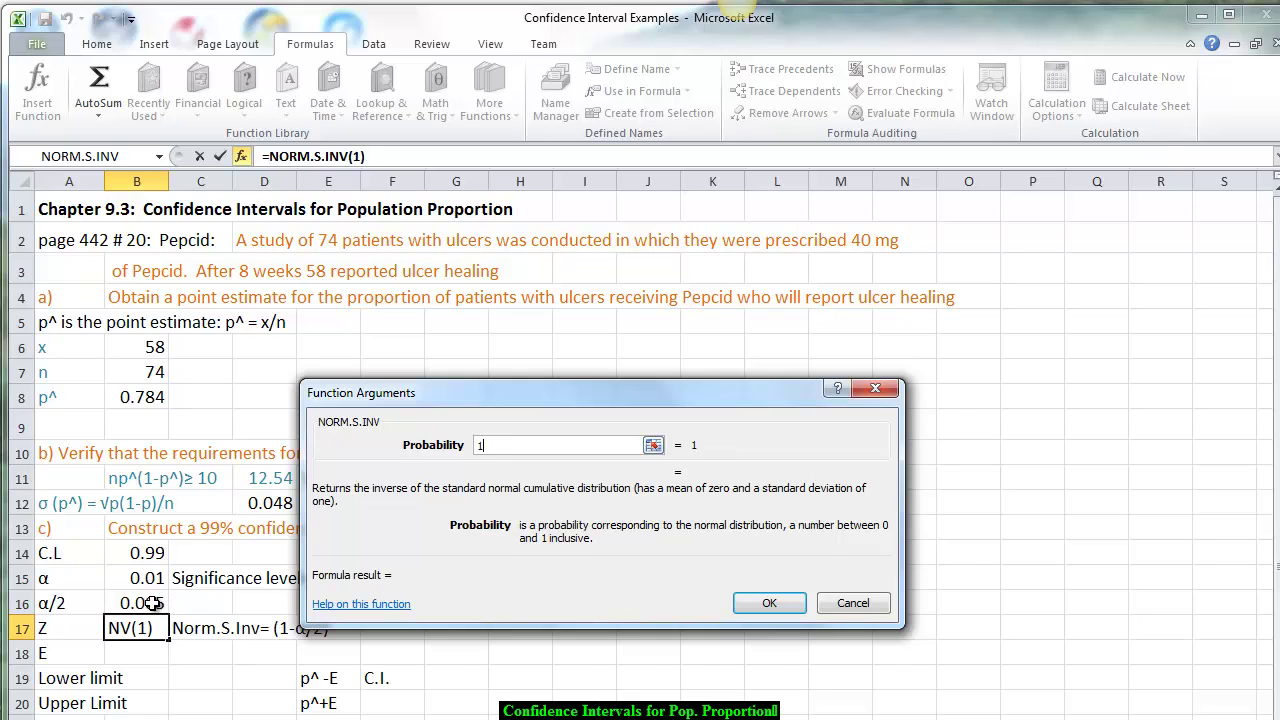
click(150, 603)
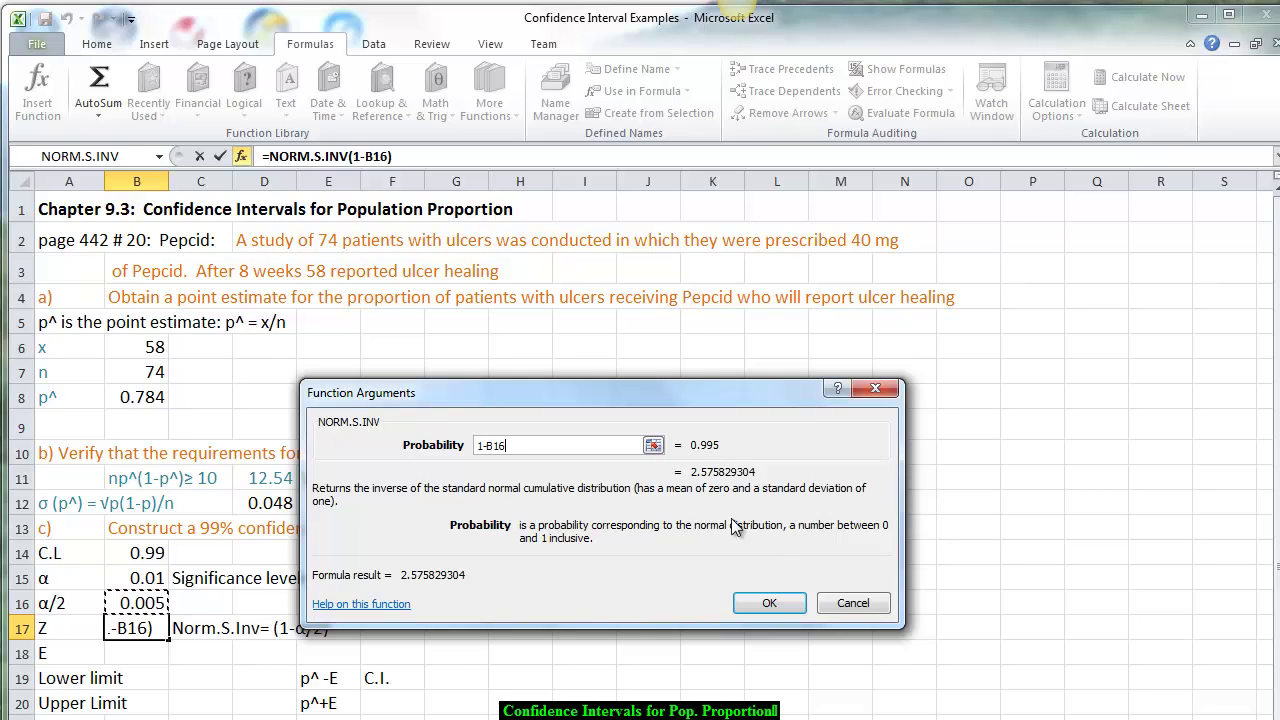
click(769, 603)
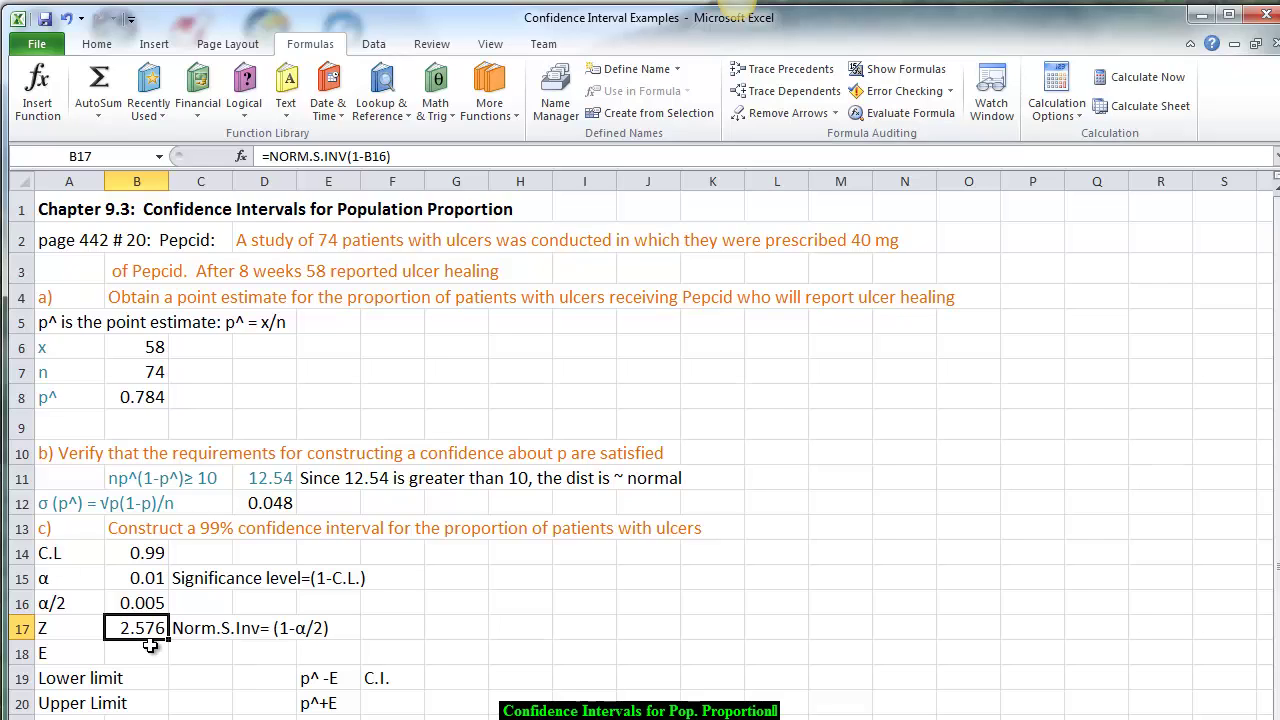
- Calculate the margin of error E in cell B18 with the formula =B17*D12
click(143, 652)
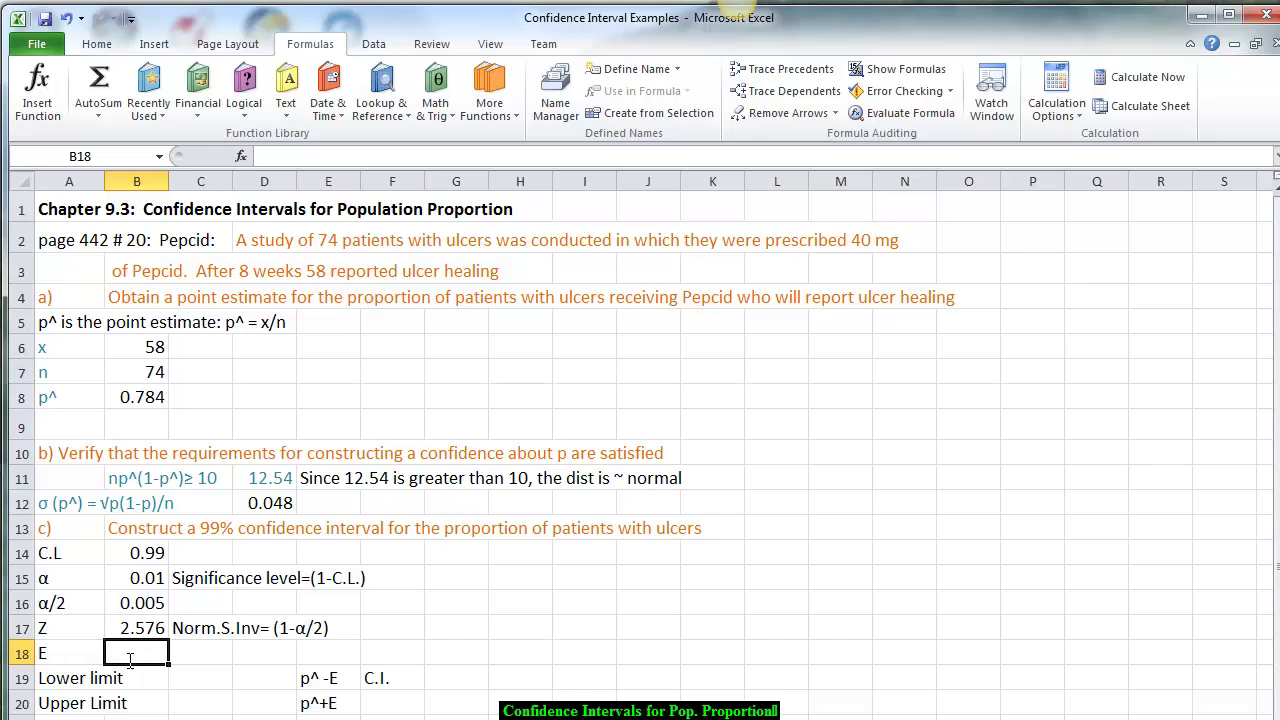
text(=)
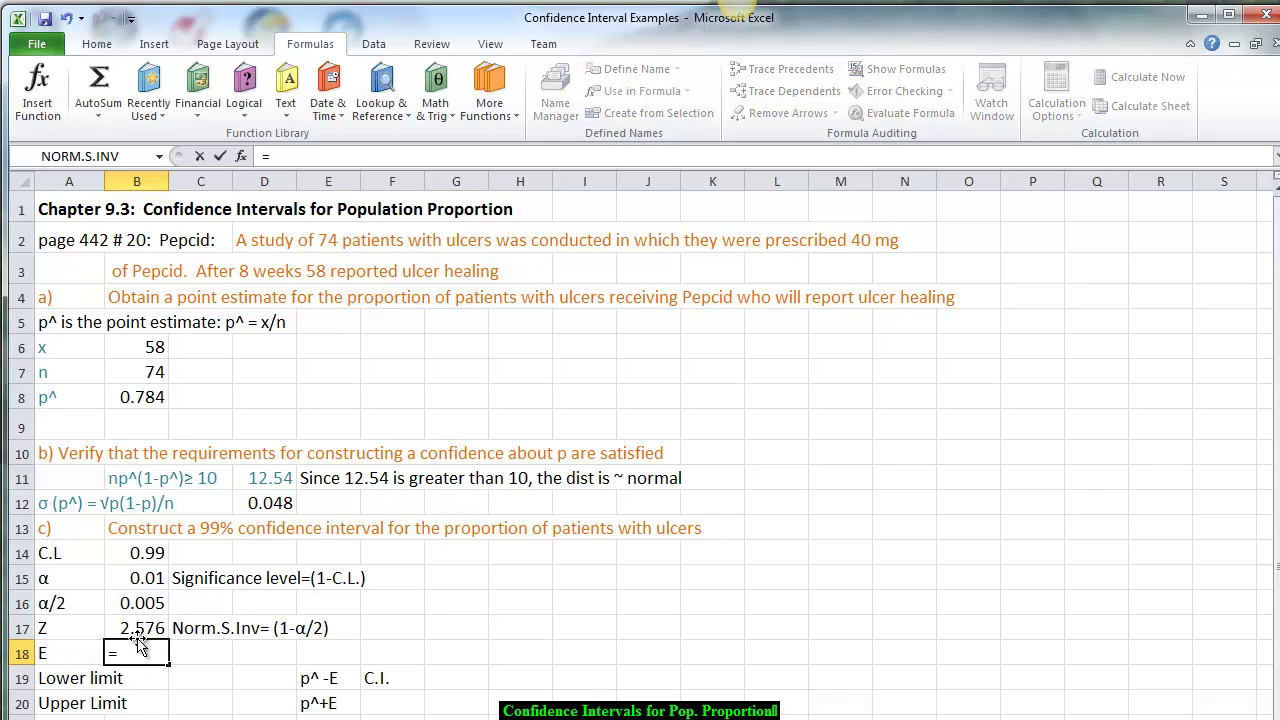
click(135, 628)
text(*)
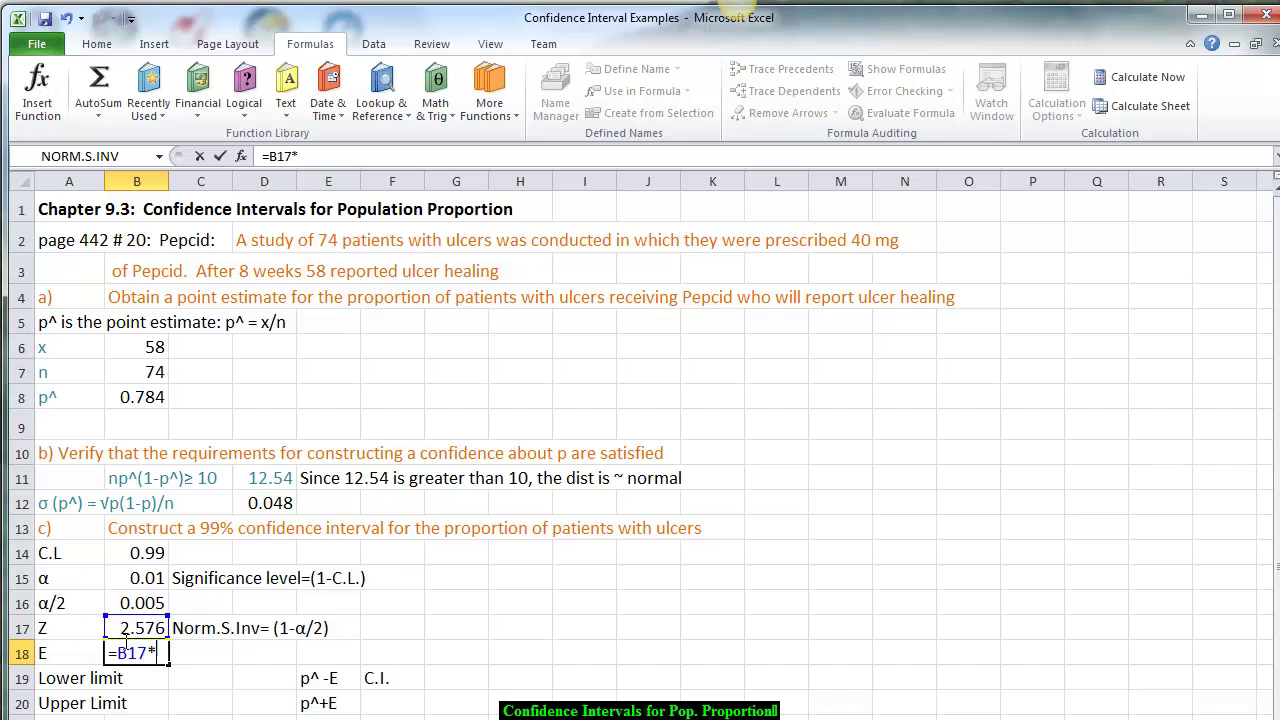
click(278, 502)
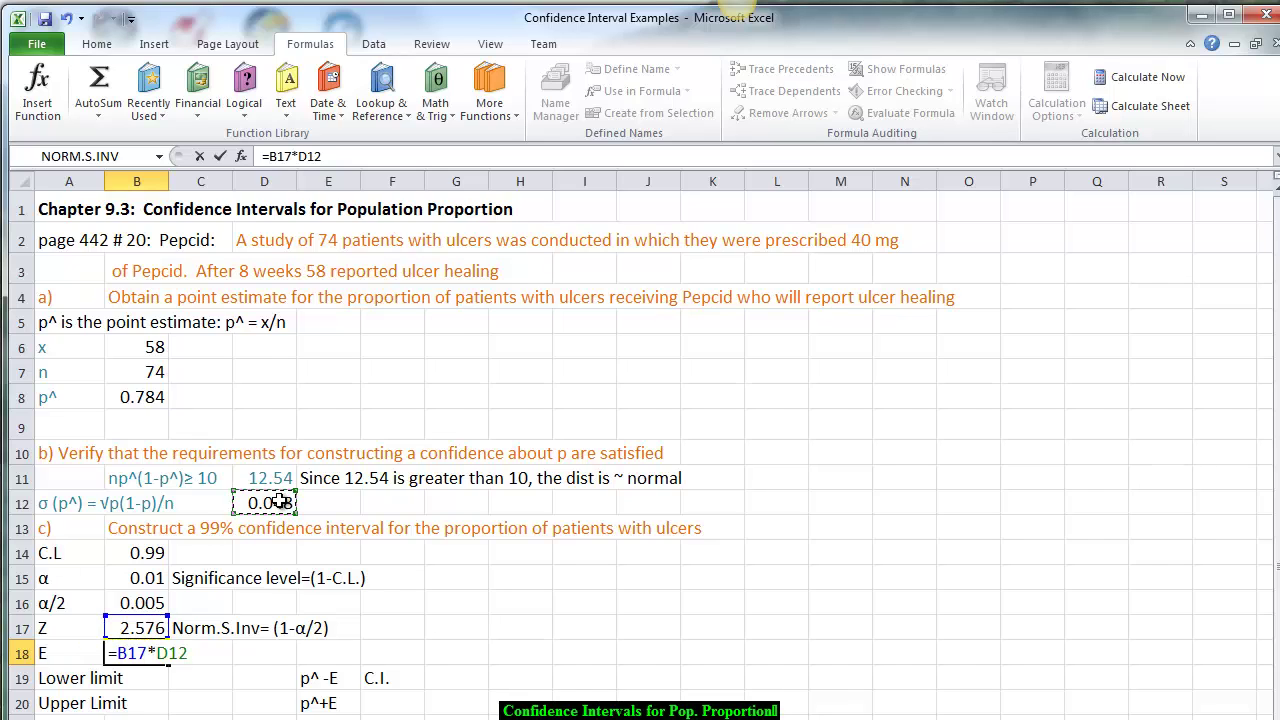
key(Return)
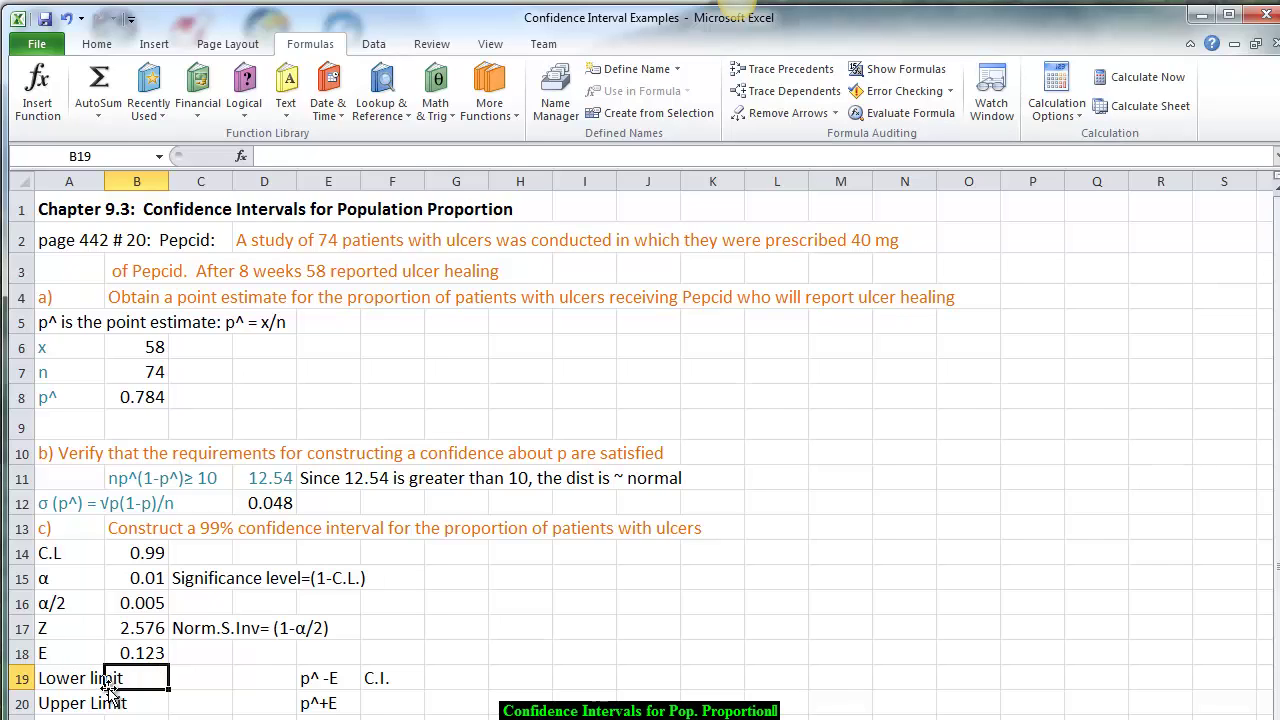
- Calculate the lower limit of the confidence interval in cell C19 with the formula =B8-B18
click(196, 684)
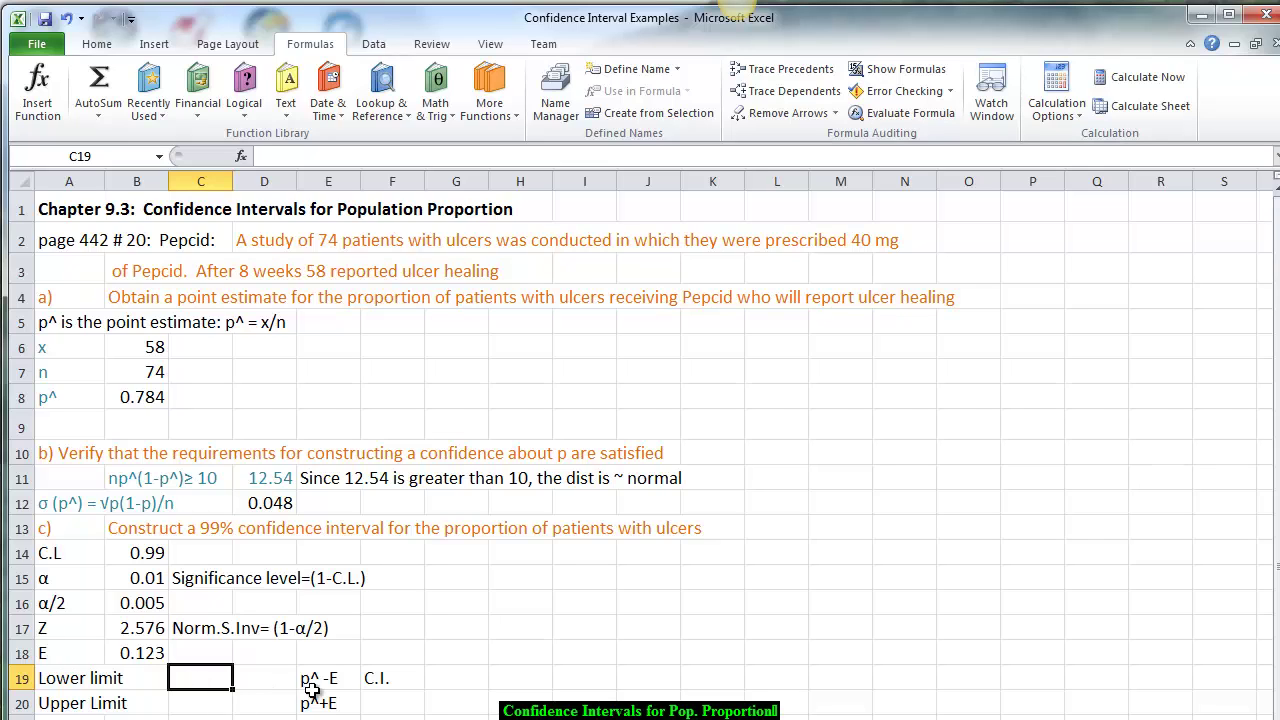
text(=)
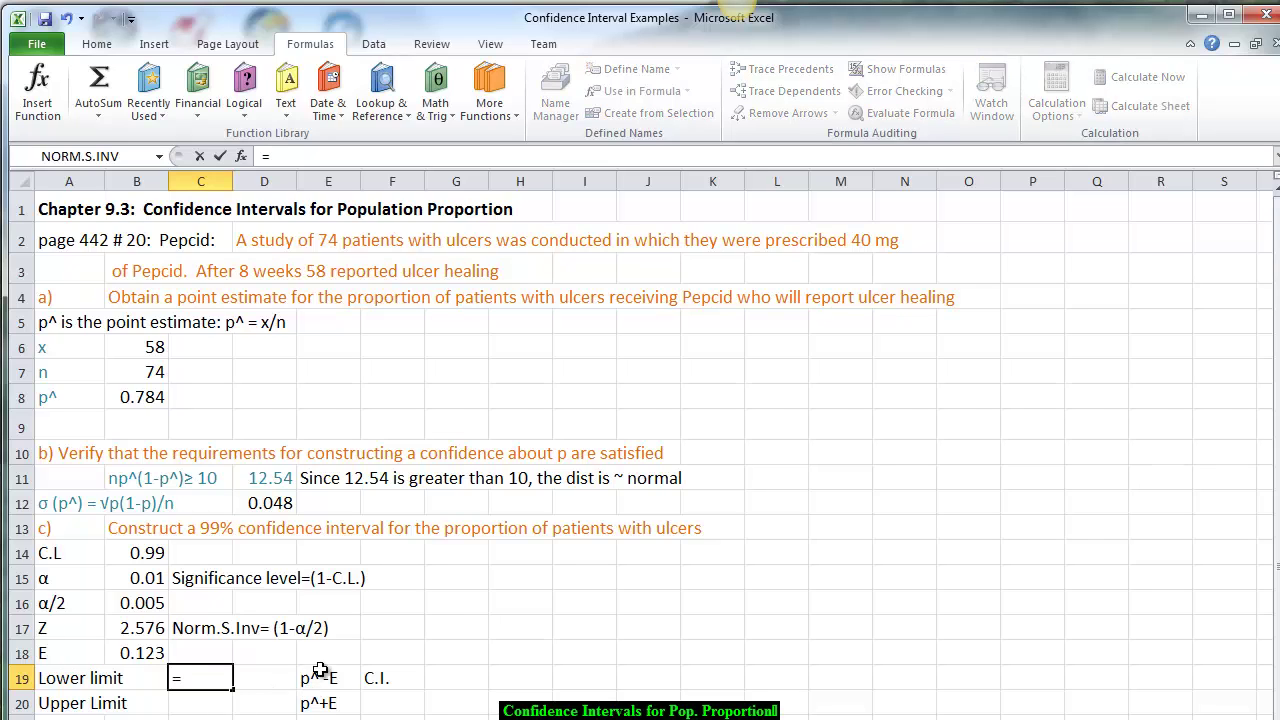
click(140, 398)
text(-)
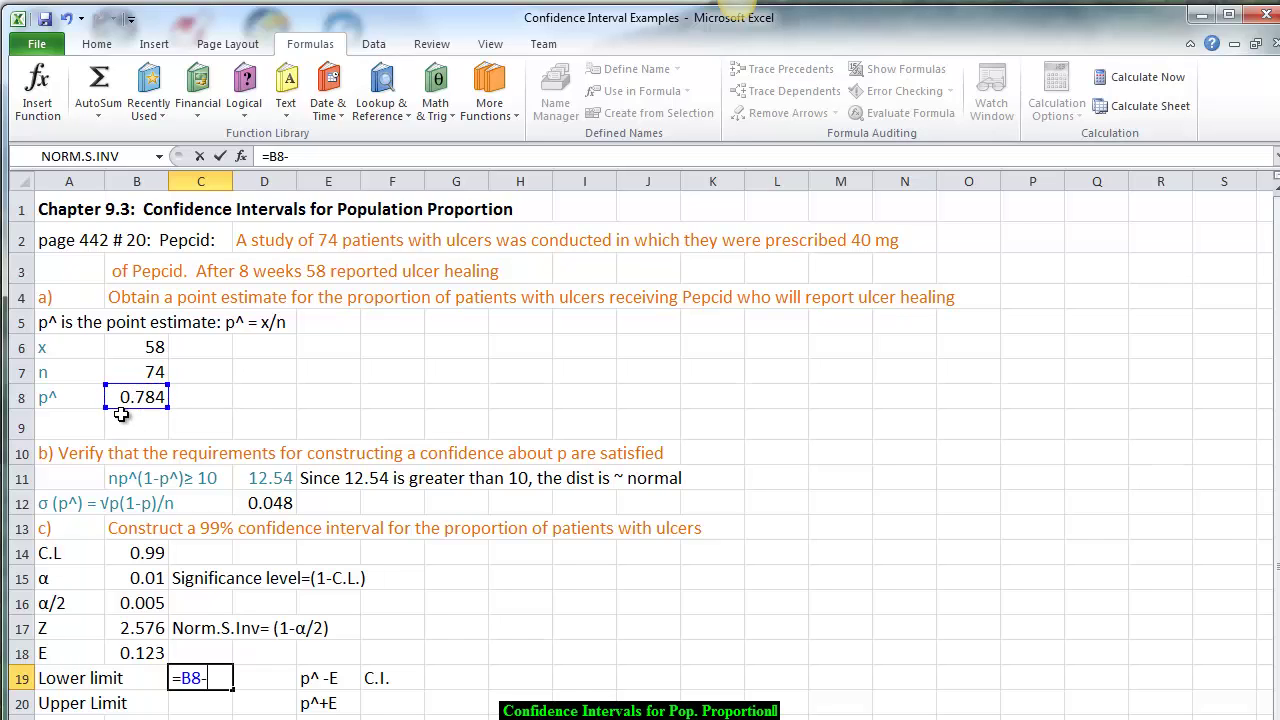
click(140, 655)
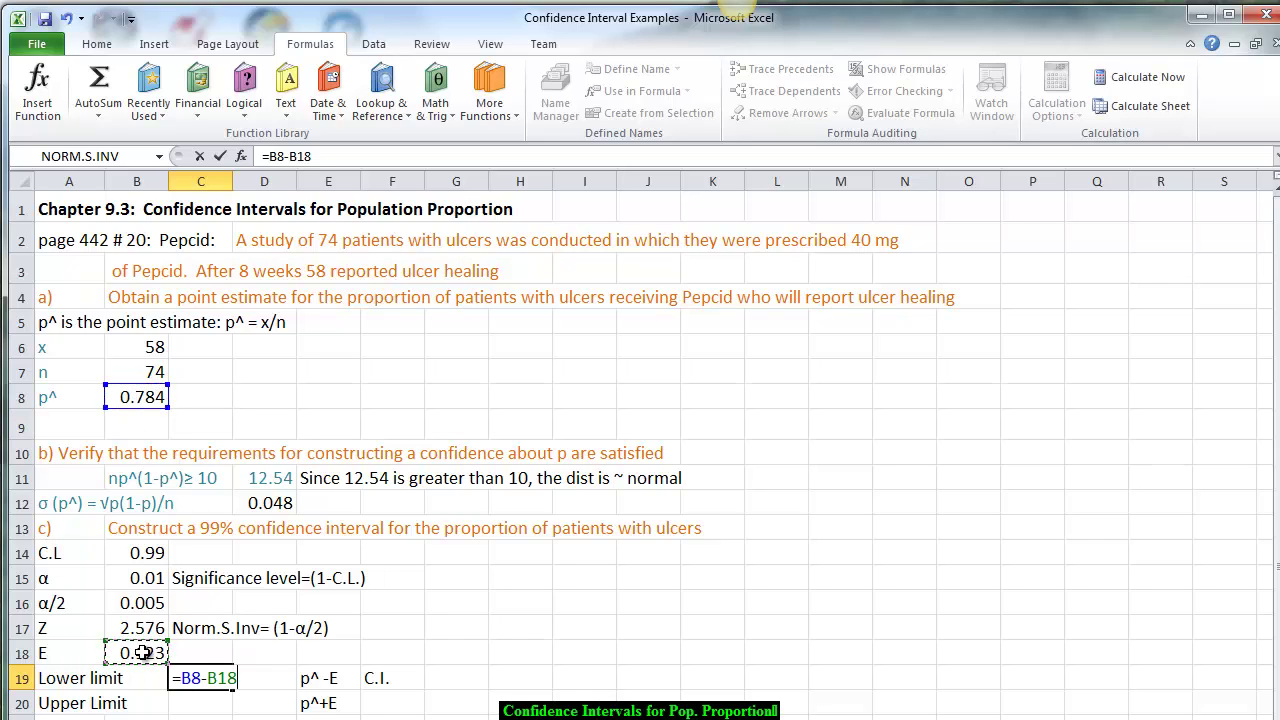
key(Return)
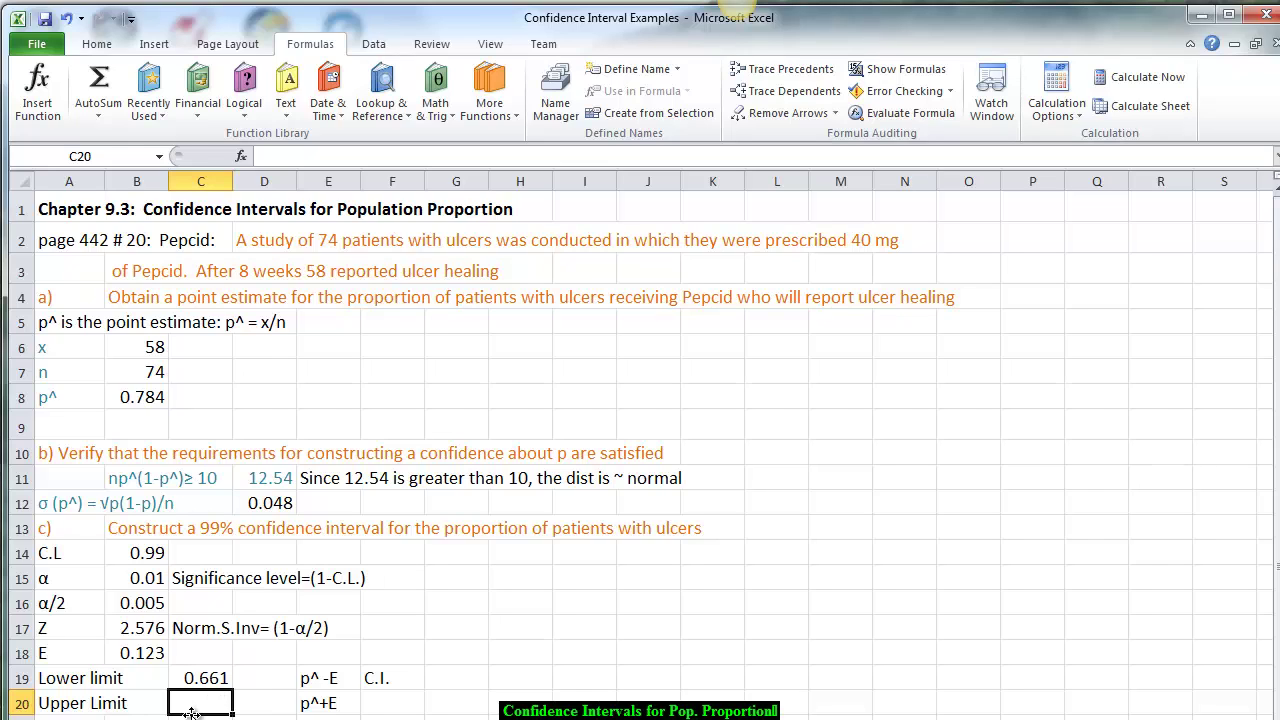
- Calculate the upper limit of the confidence interval in cell C20 with the formula =B8+B18
text(=)
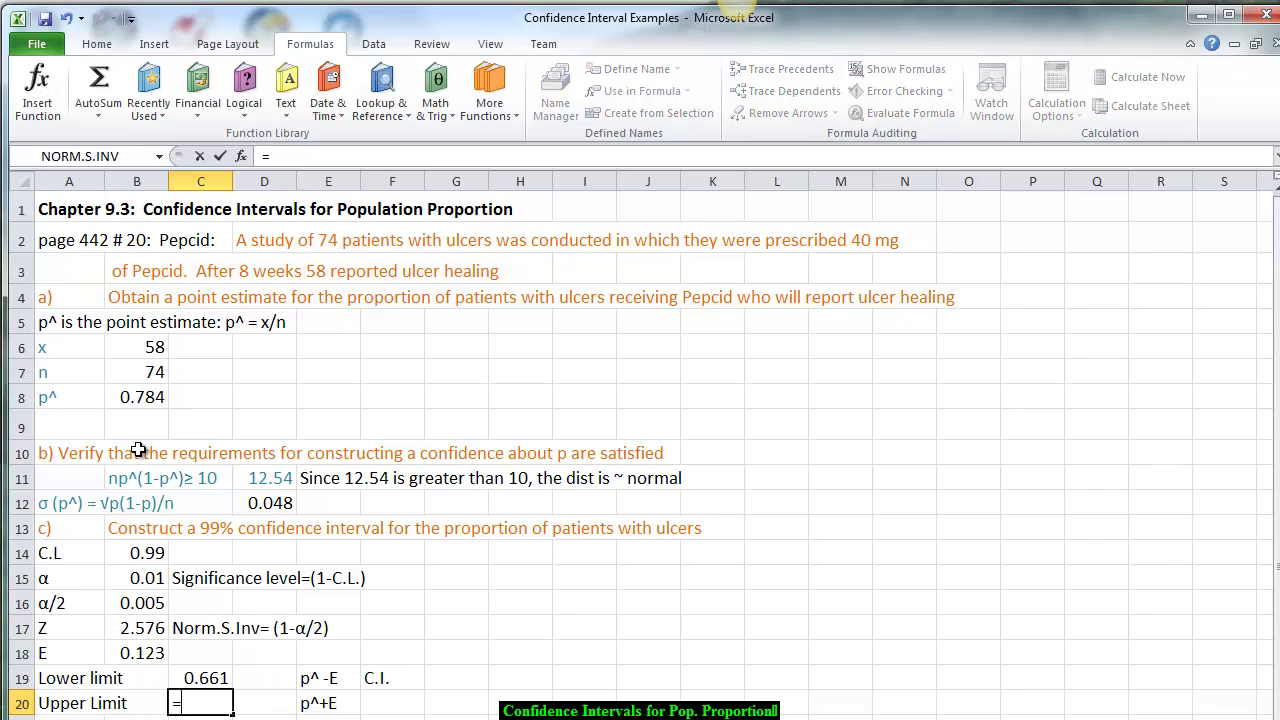
click(140, 398)
text(+)
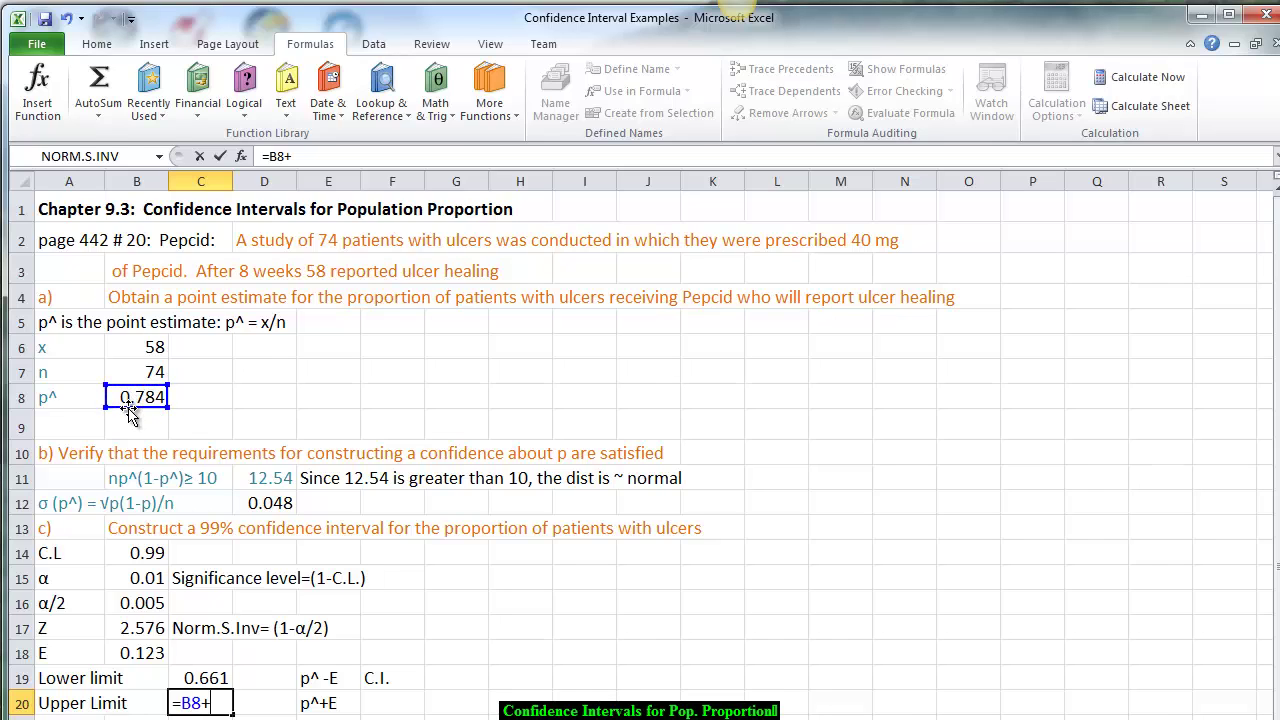
click(136, 652)
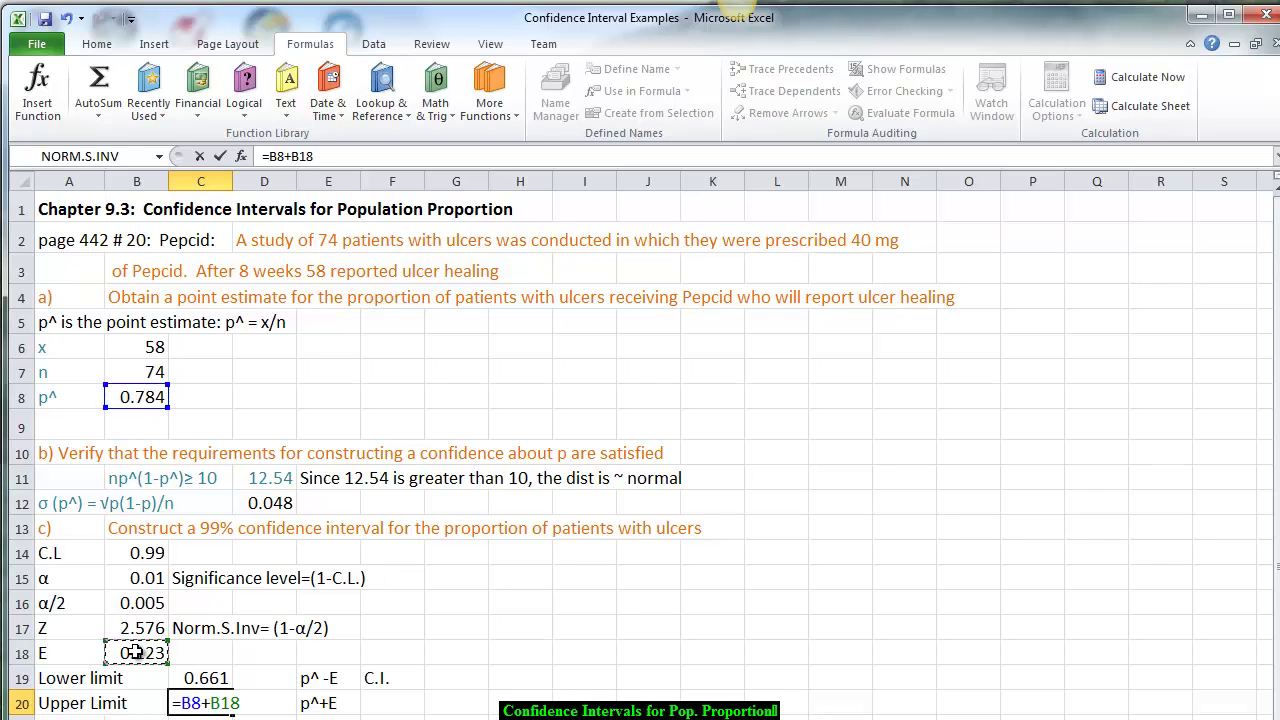
key(Return)
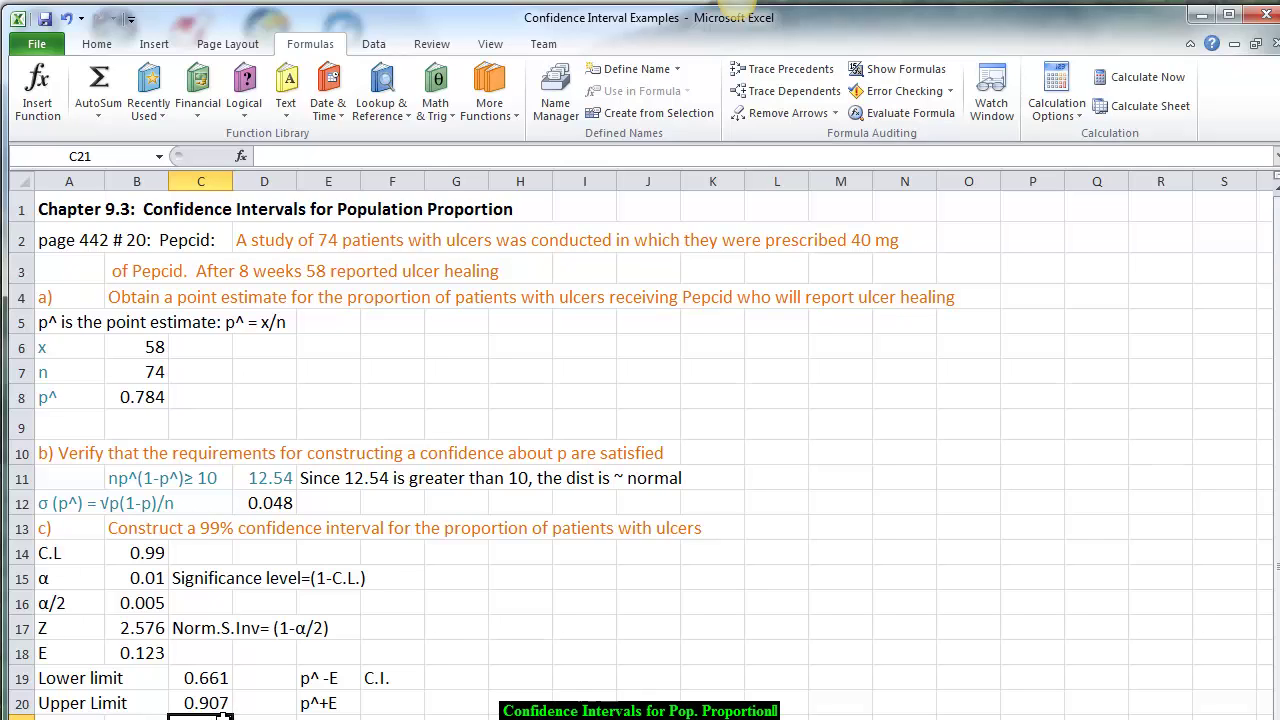
- Write the confidence interval as (0.661, 0.907) in cell G19, beside the C.I. label
click(438, 681)
text(()
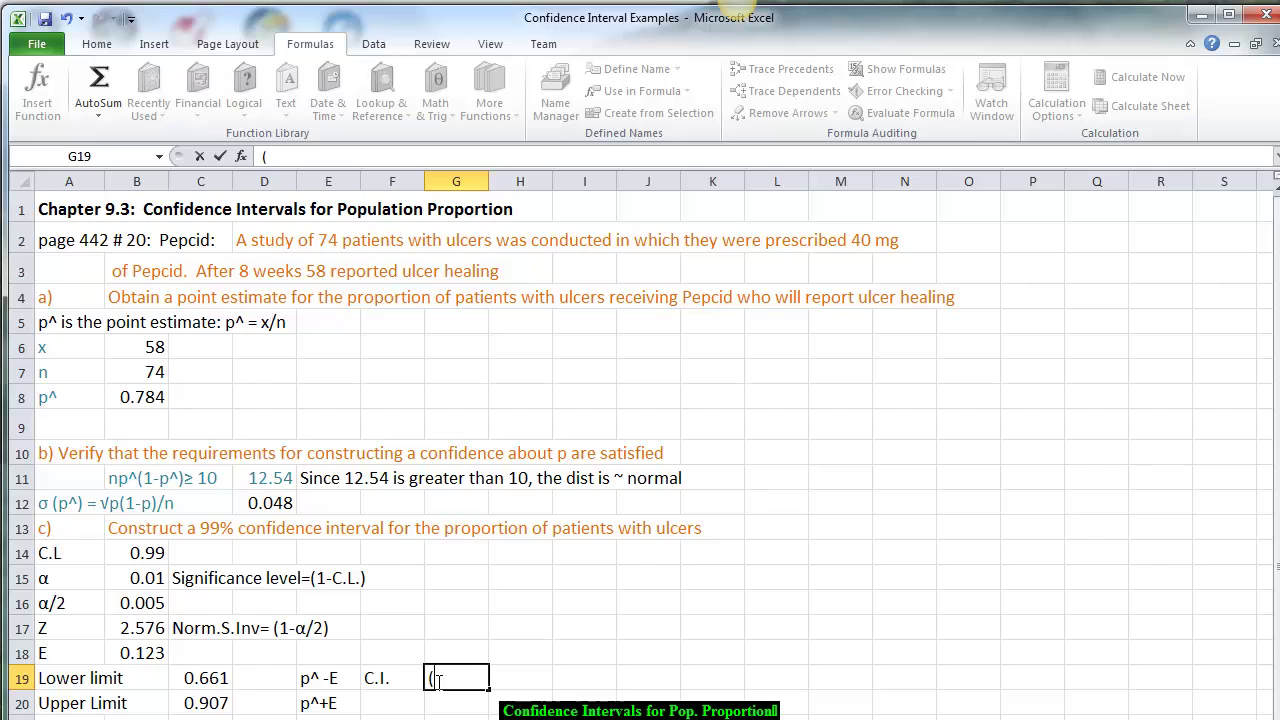
text(0.661, 0.9)
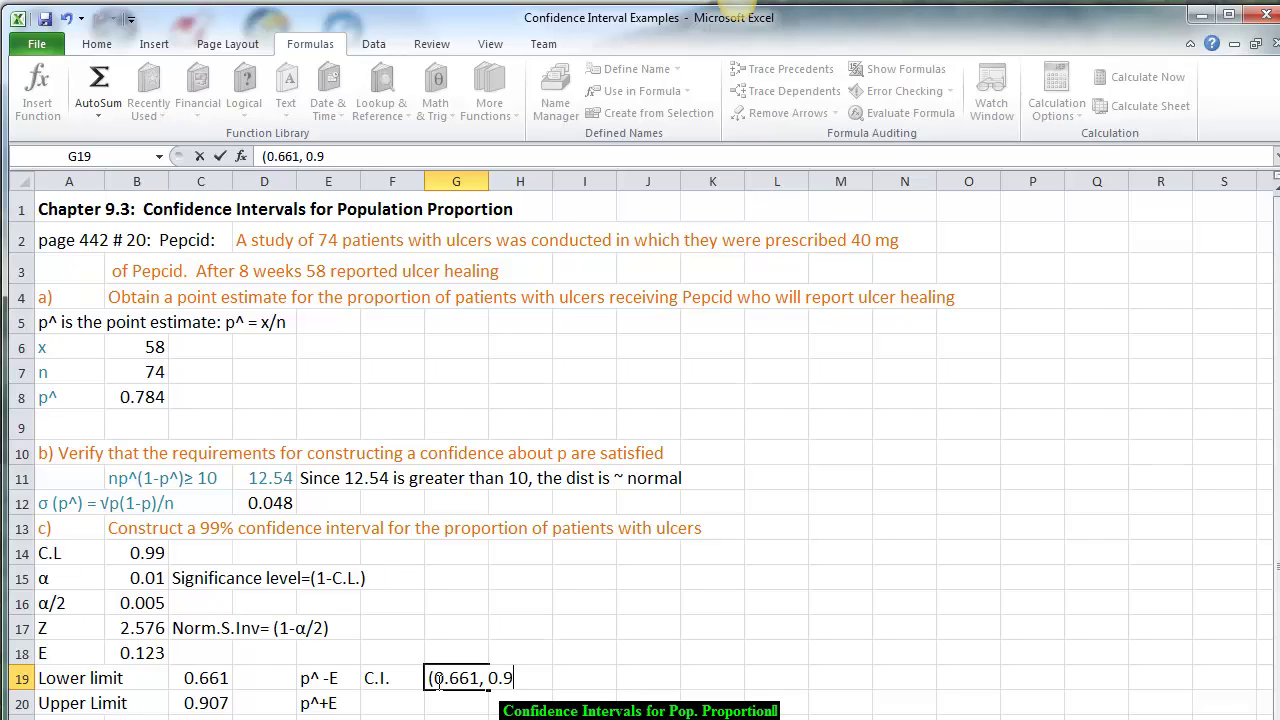
text(07))
- Write the conclusion "We are 99% confident that the pop. Proportion is between 66.1% and 90.7%" in cell F20
click(385, 705)
text(We)
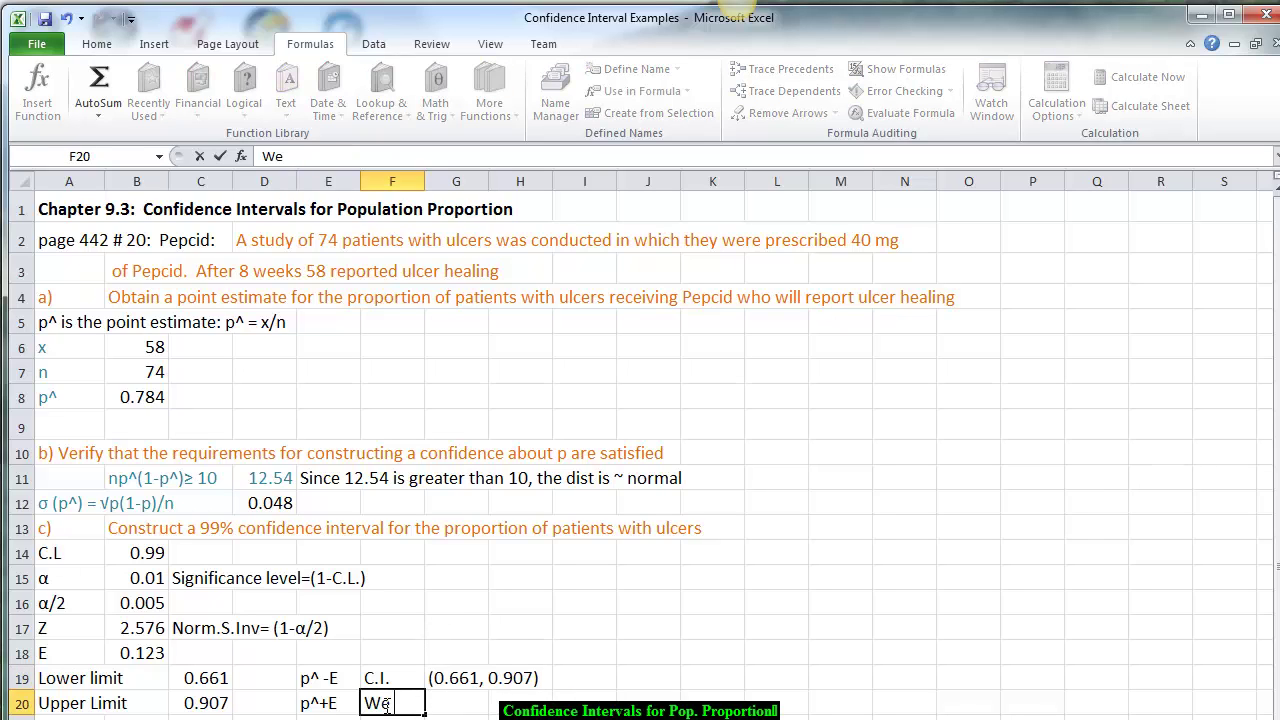
text( are 99% c)
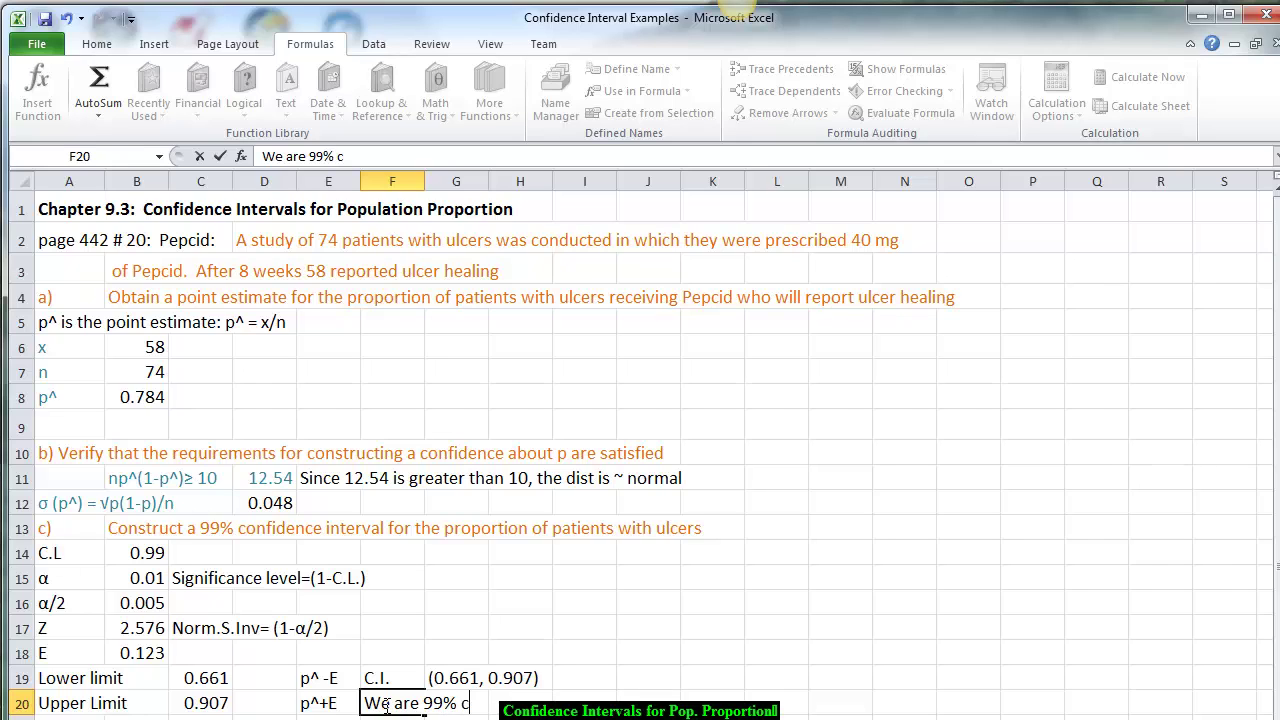
text(onfident the)
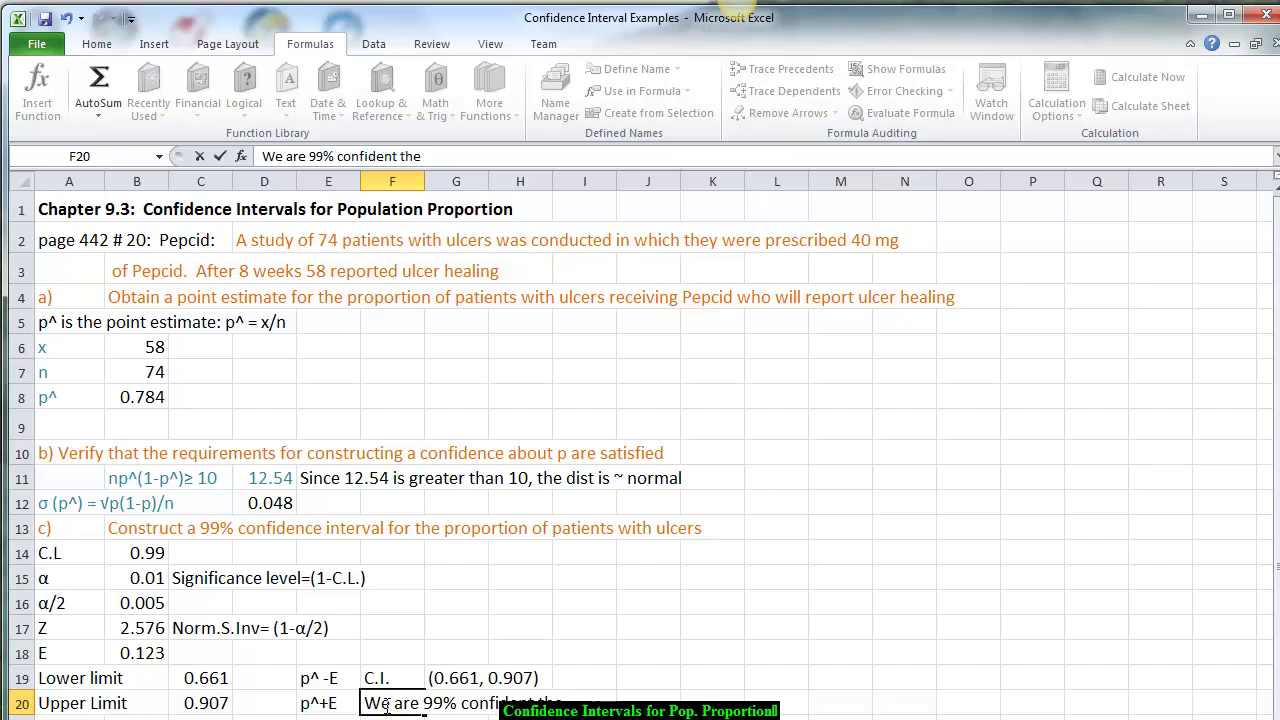
key(BackSpace)
text(at the pop. pr)
text(oporti)
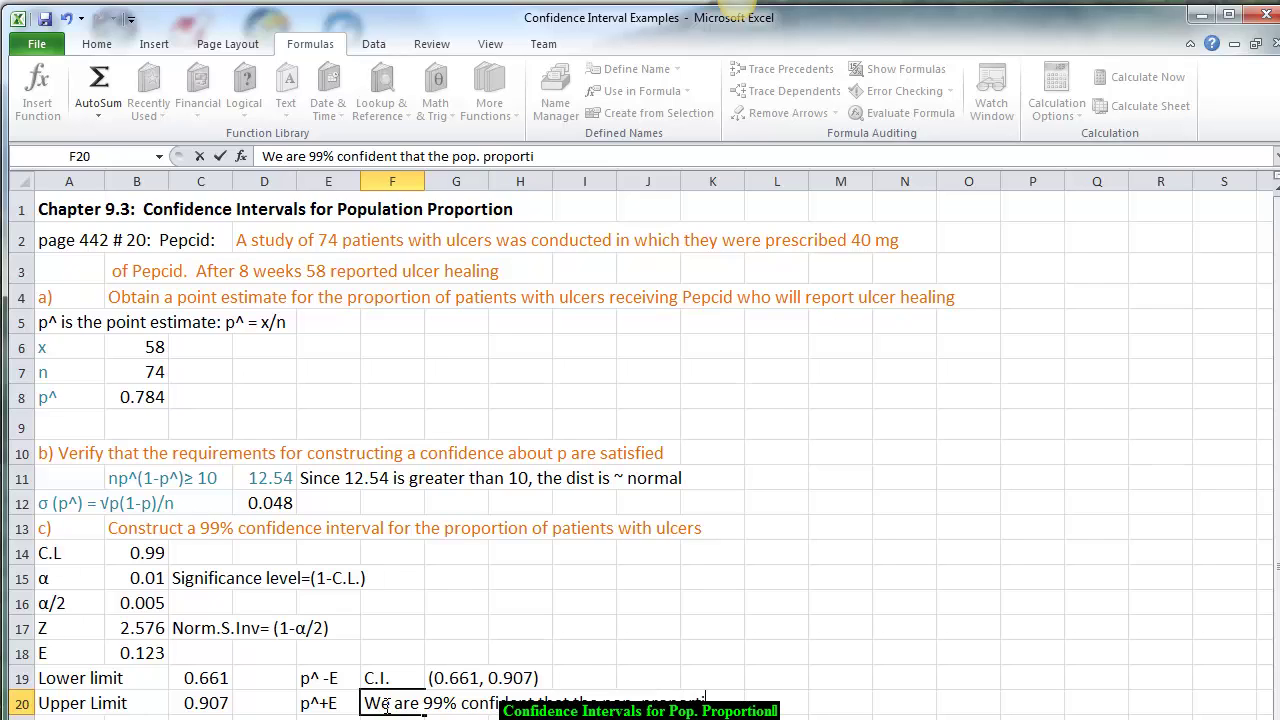
text(on is between )
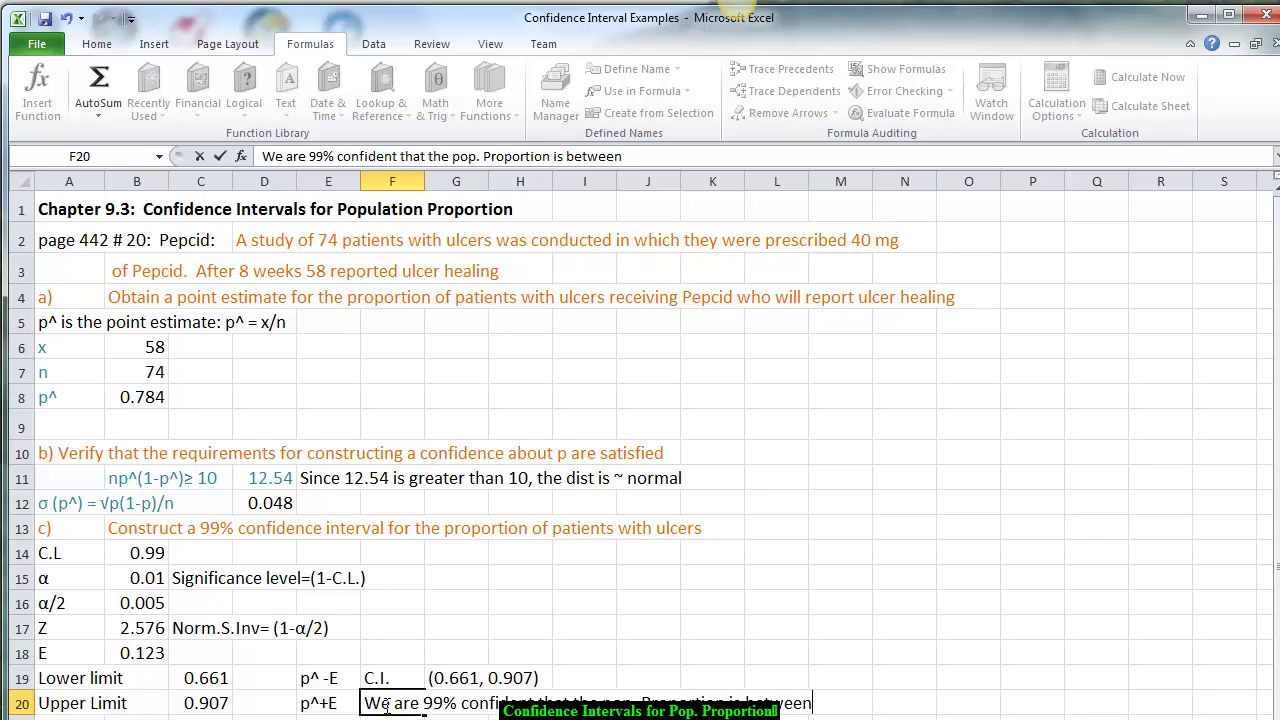
text(3)
key(BackSpace)
text(66.1% and)
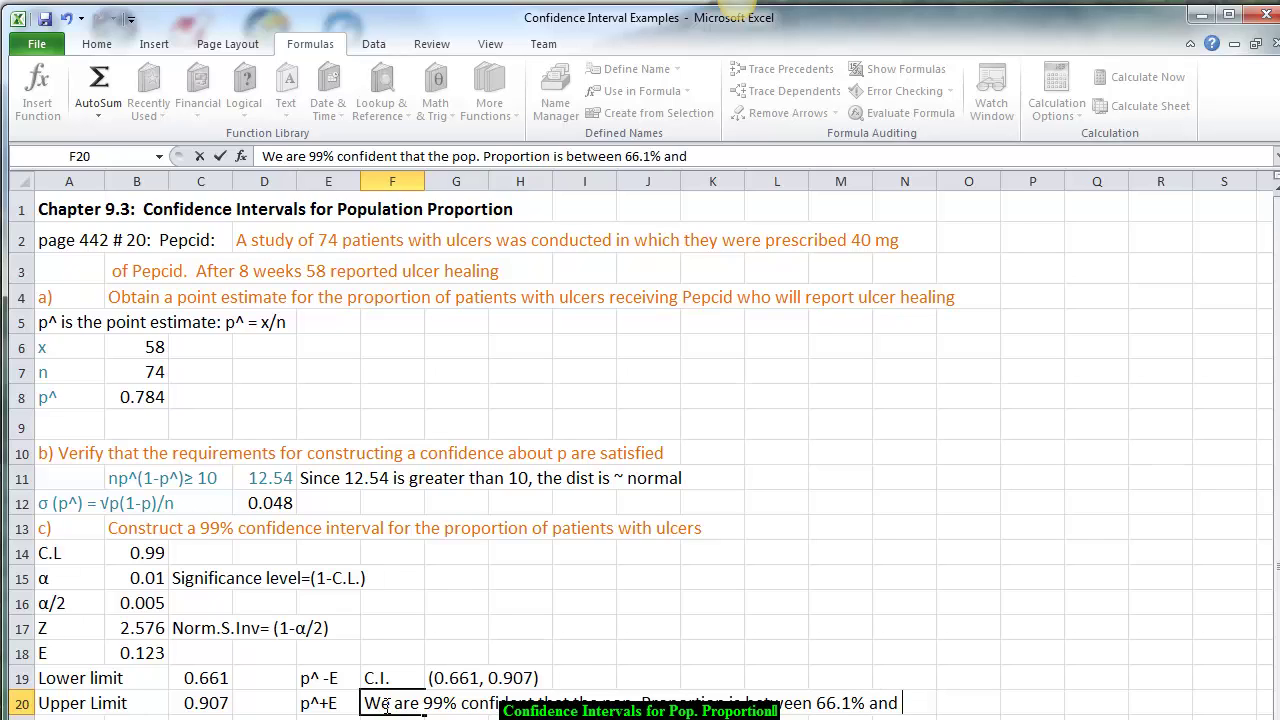
text( 90.7%)
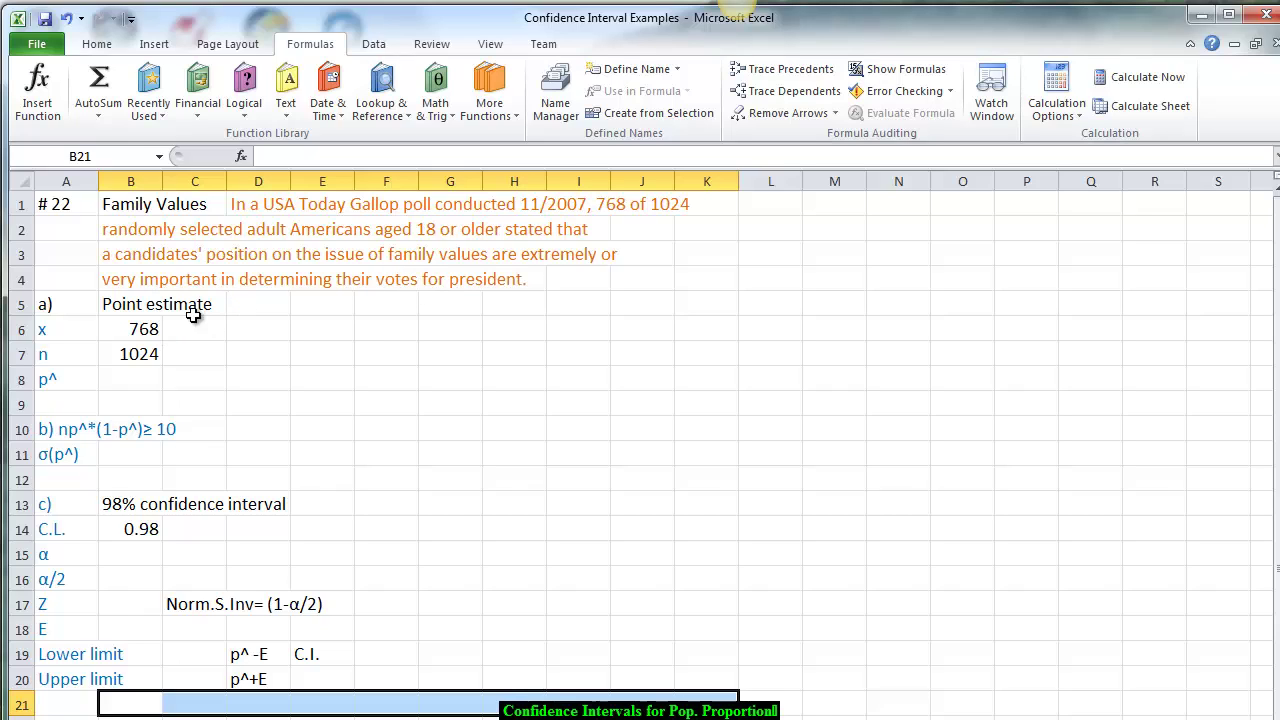
- Calculate the point estimate p^ for the Family Values example in cell B8 with the formula =B6/B7
click(142, 381)
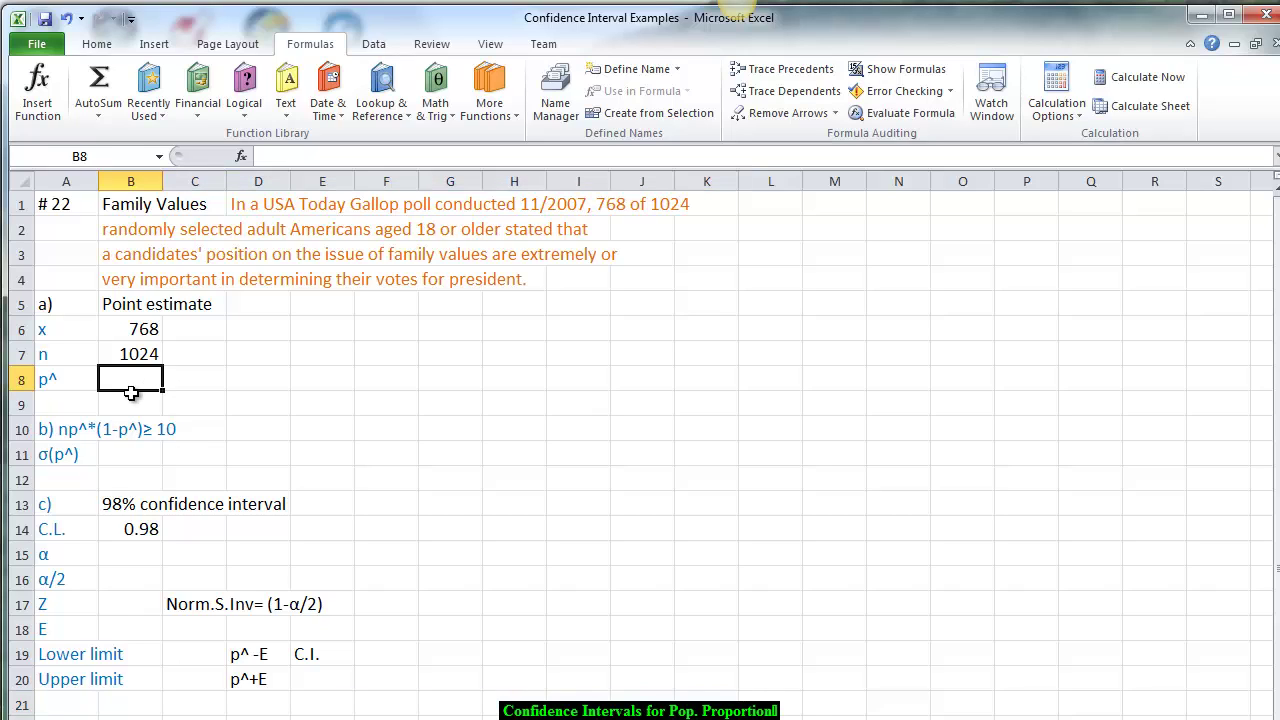
text(=)
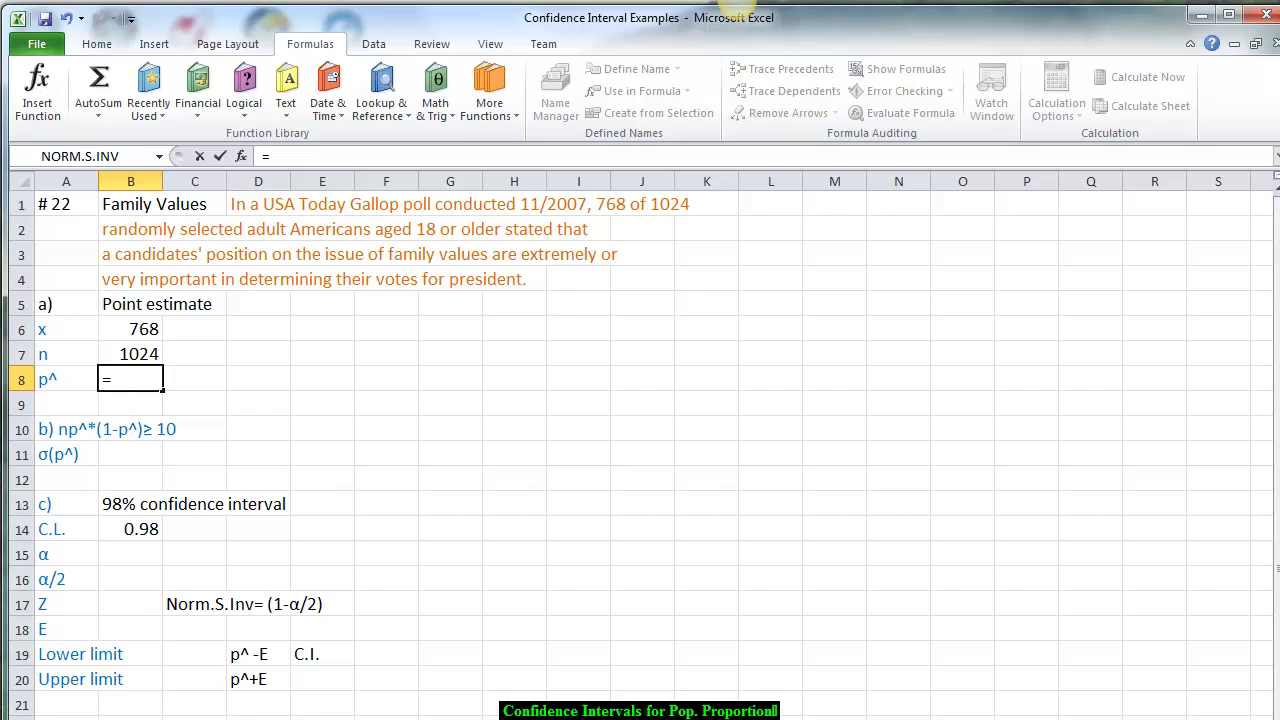
click(116, 333)
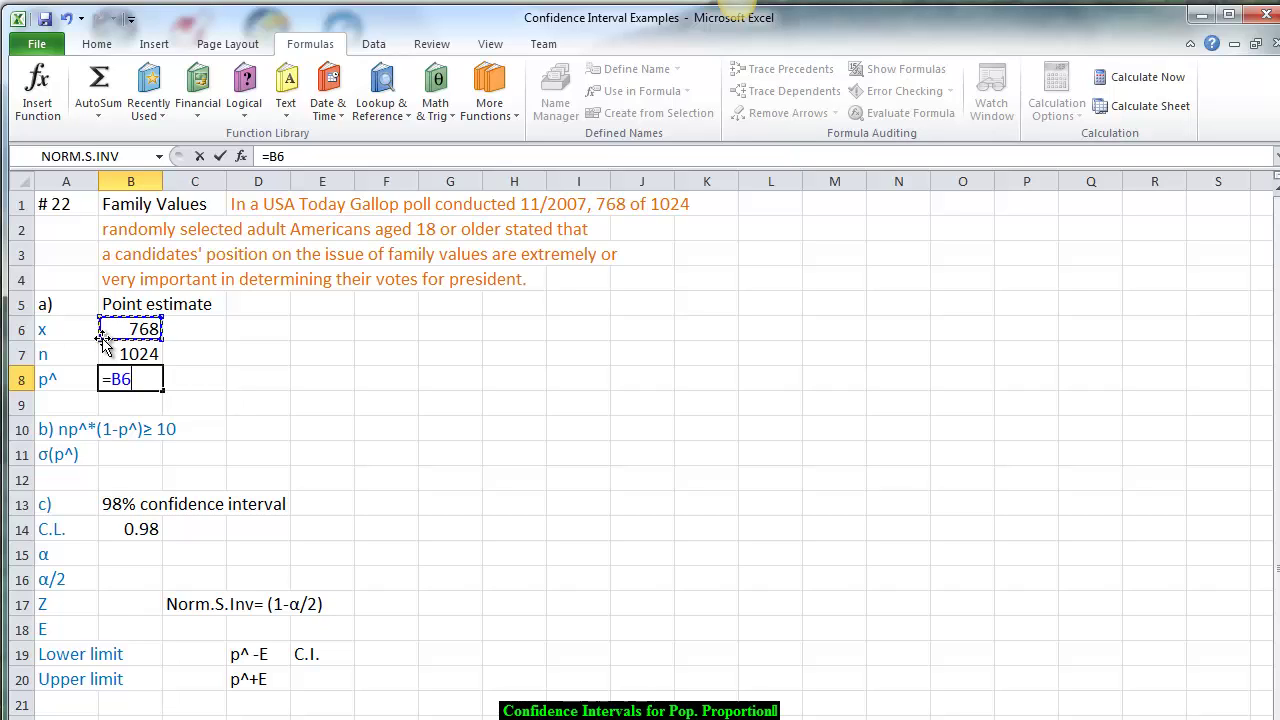
text(/)
click(116, 356)
key(Return)
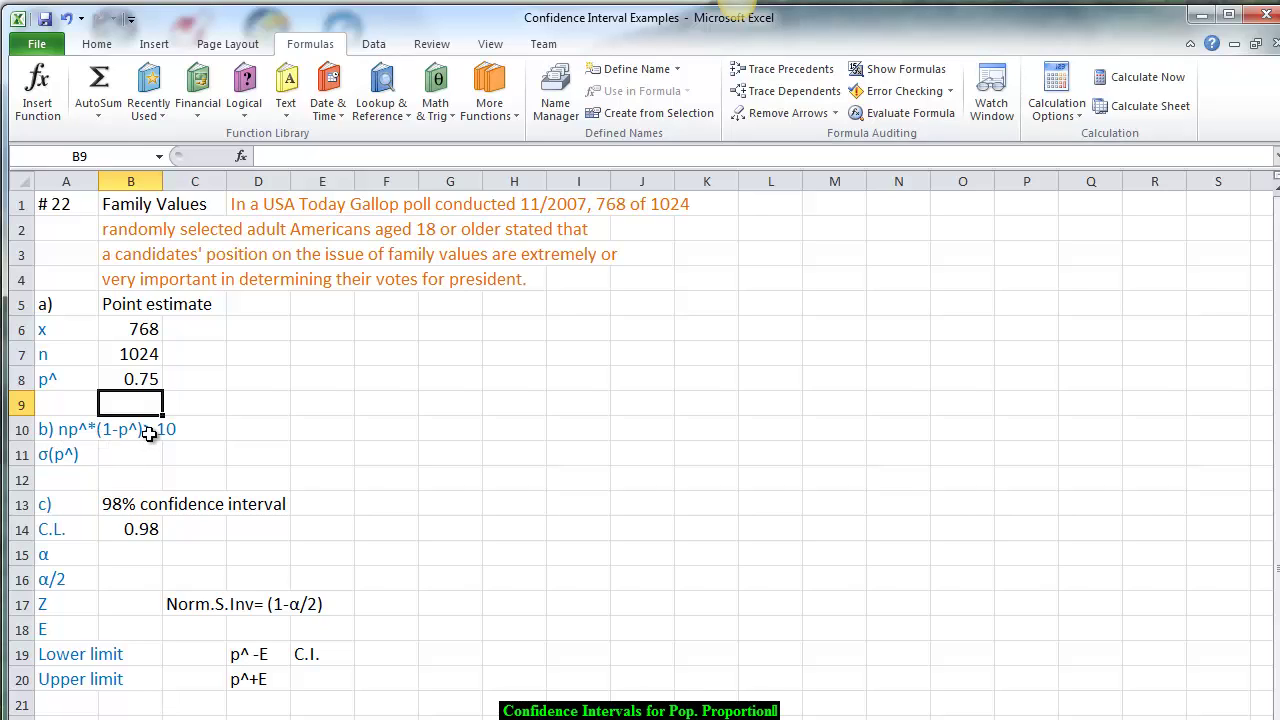
- Calculate the normality requirement for the Family Values example in cell D10 with the formula =B7*B8*(1-B9)
click(252, 428)
text(=)
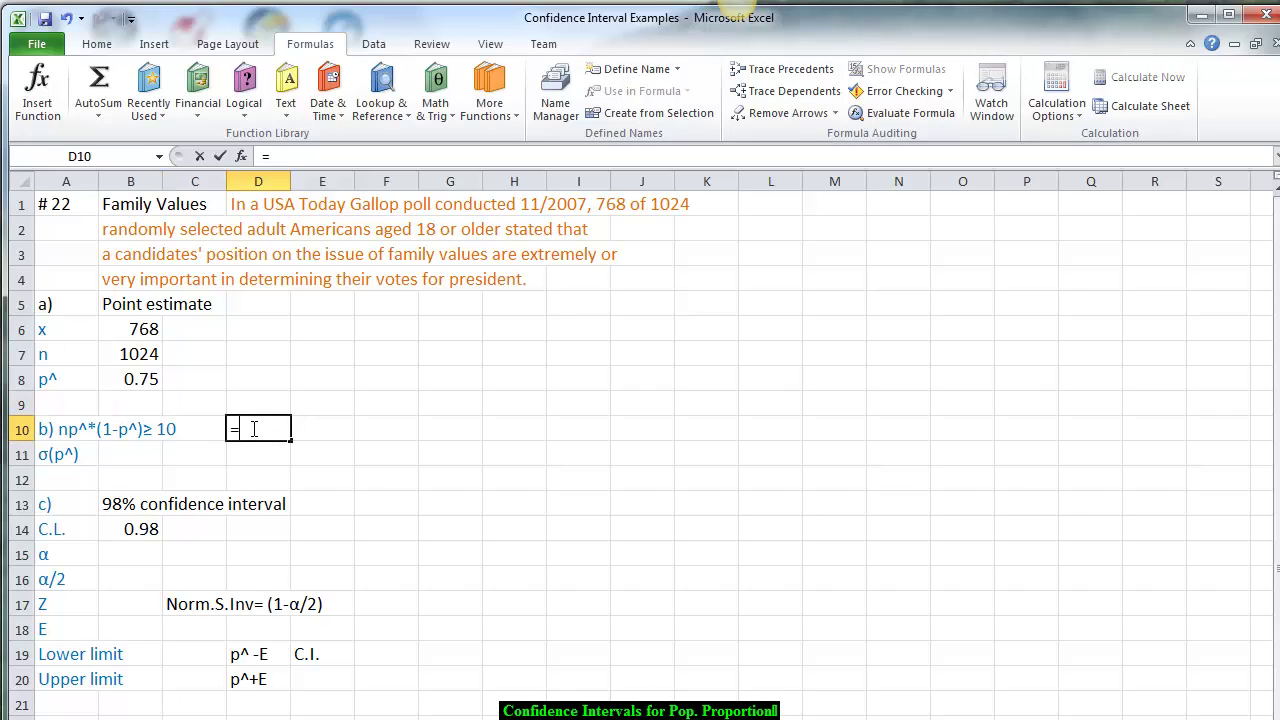
click(128, 358)
text(*)
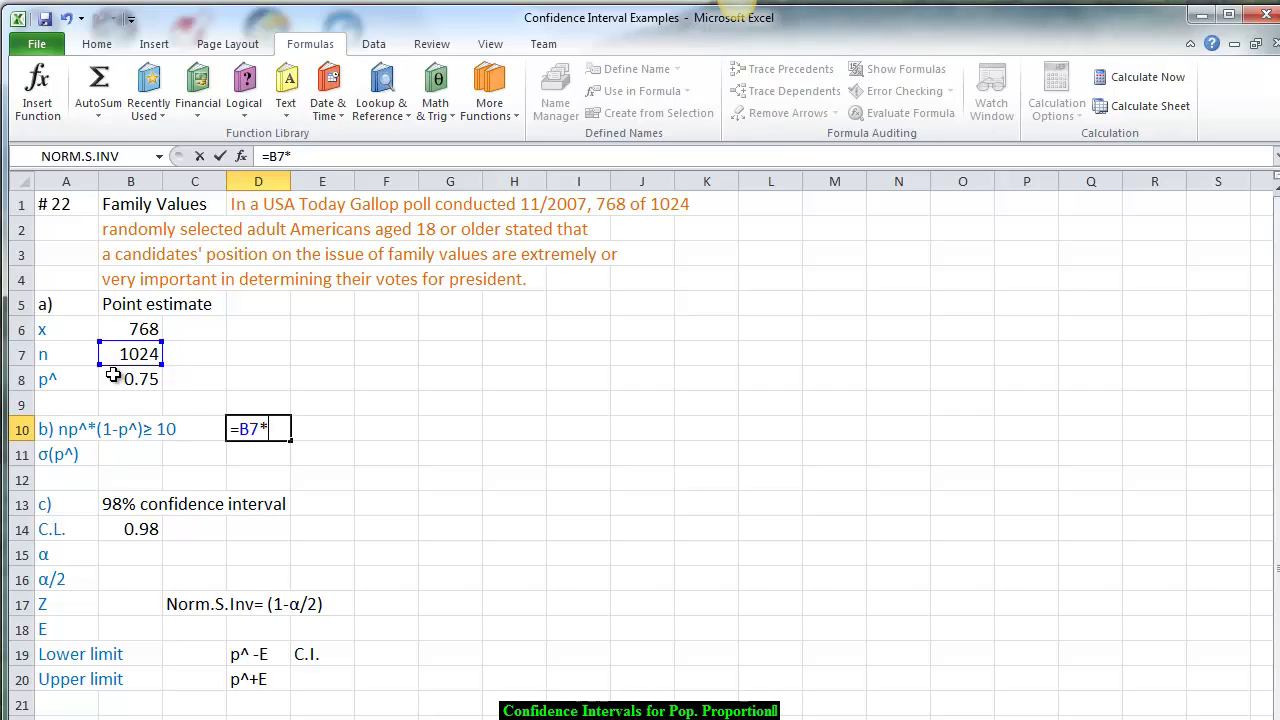
click(119, 380)
text(*(1-)
click(122, 398)
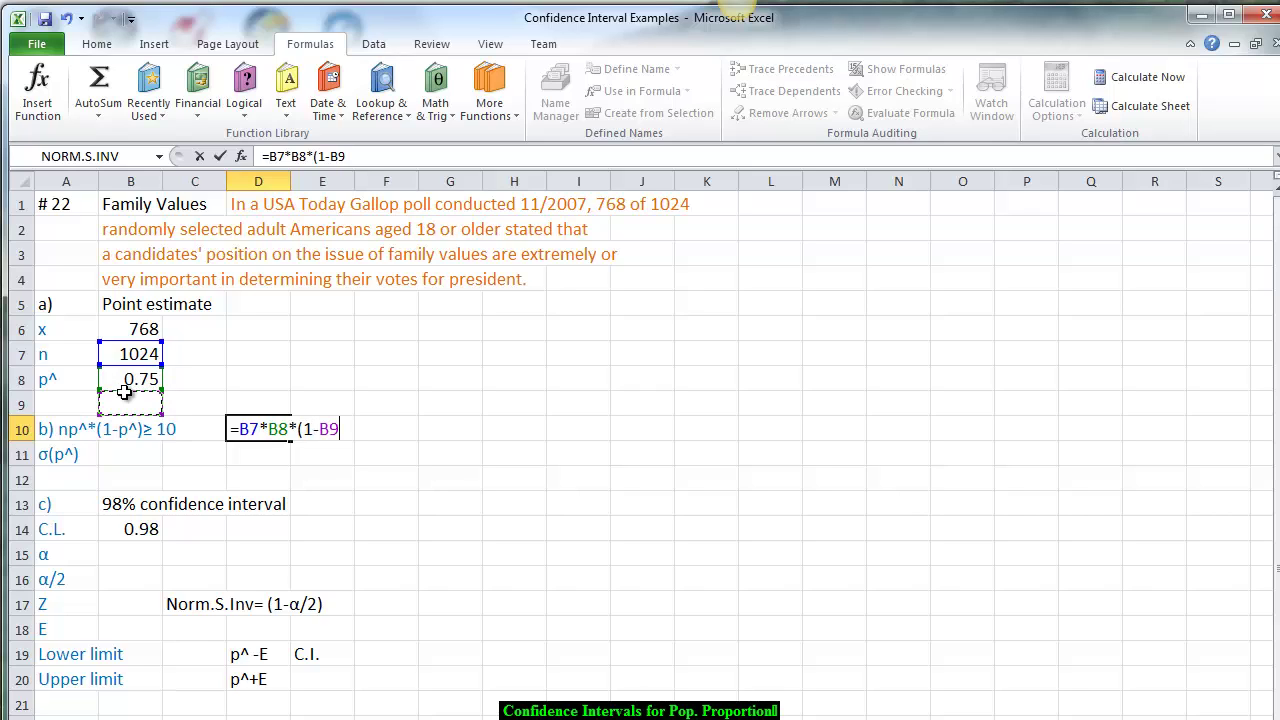
text())
key(Return)
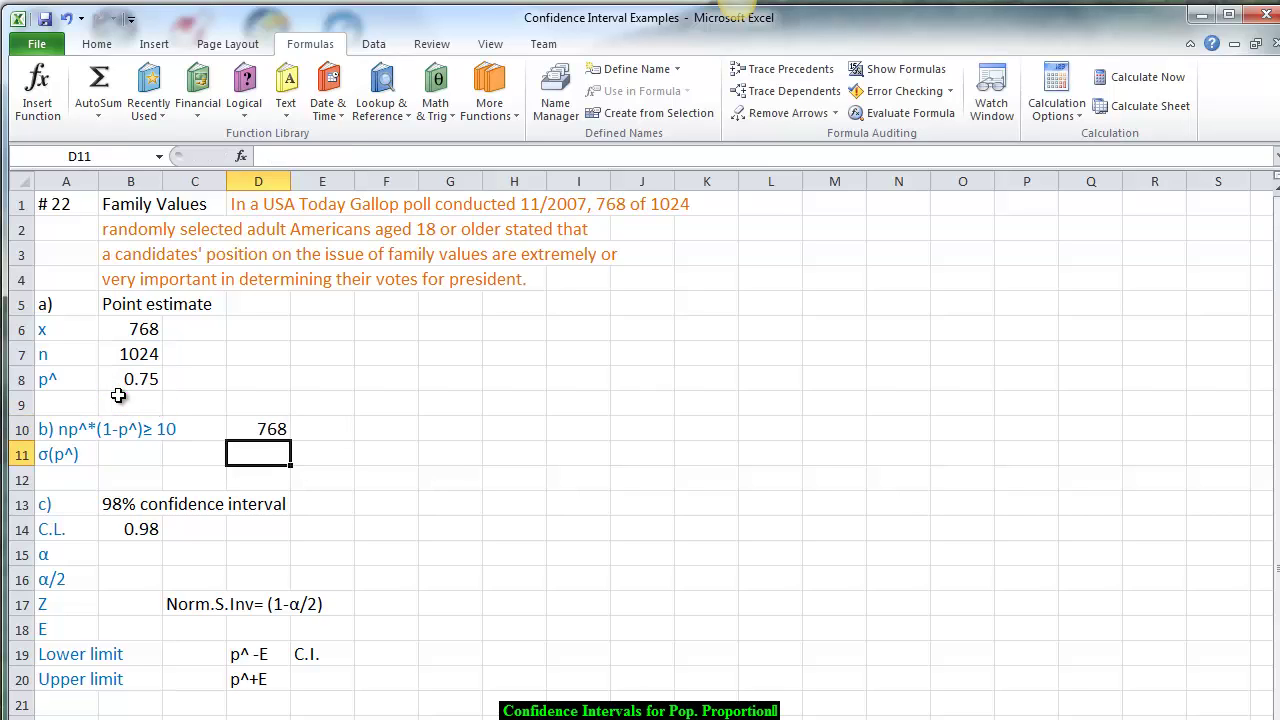
- Write the note "Since 768 is greater than , the dist is ~ normal" in cell E10, beside the normality requirement
click(326, 429)
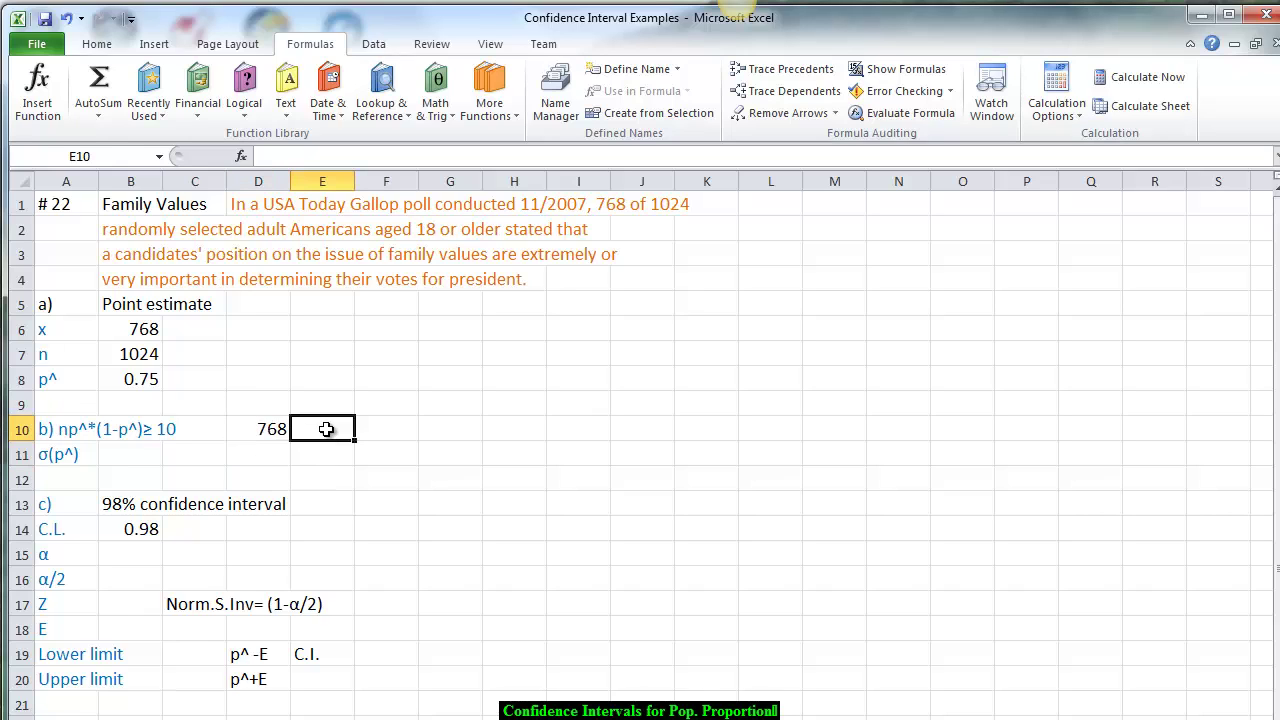
text(Sin)
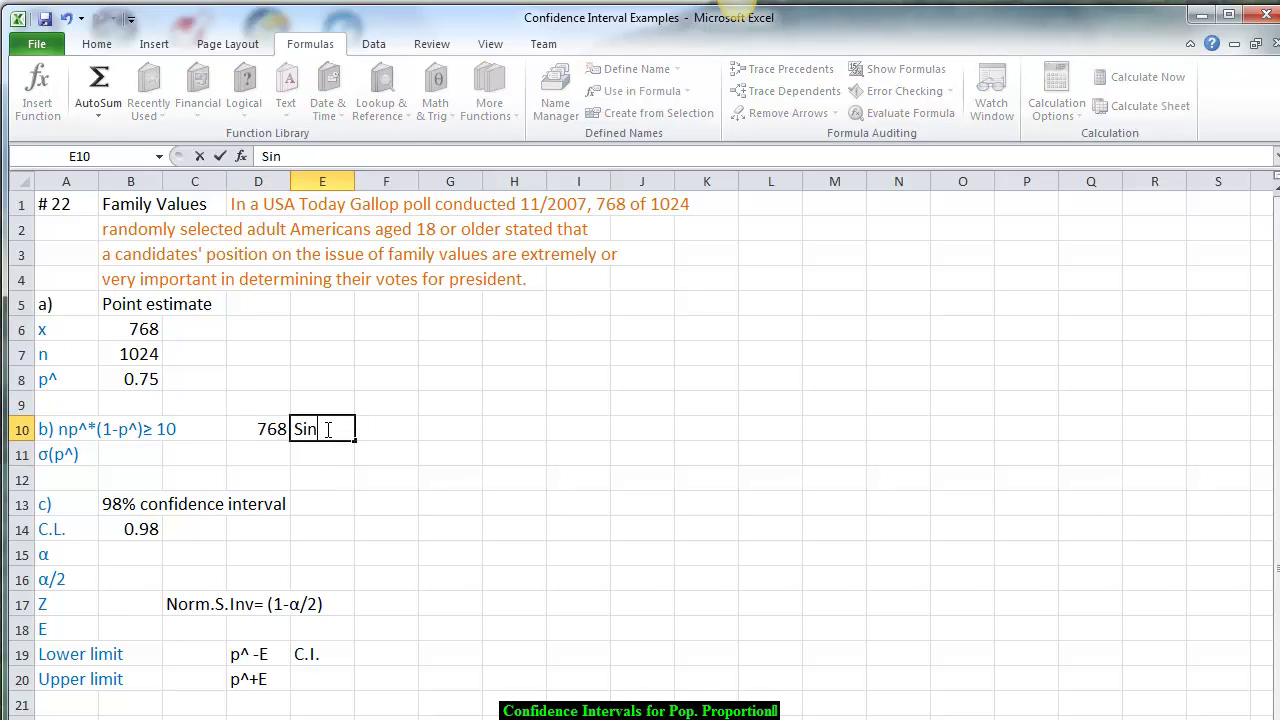
text(ce 768 is )
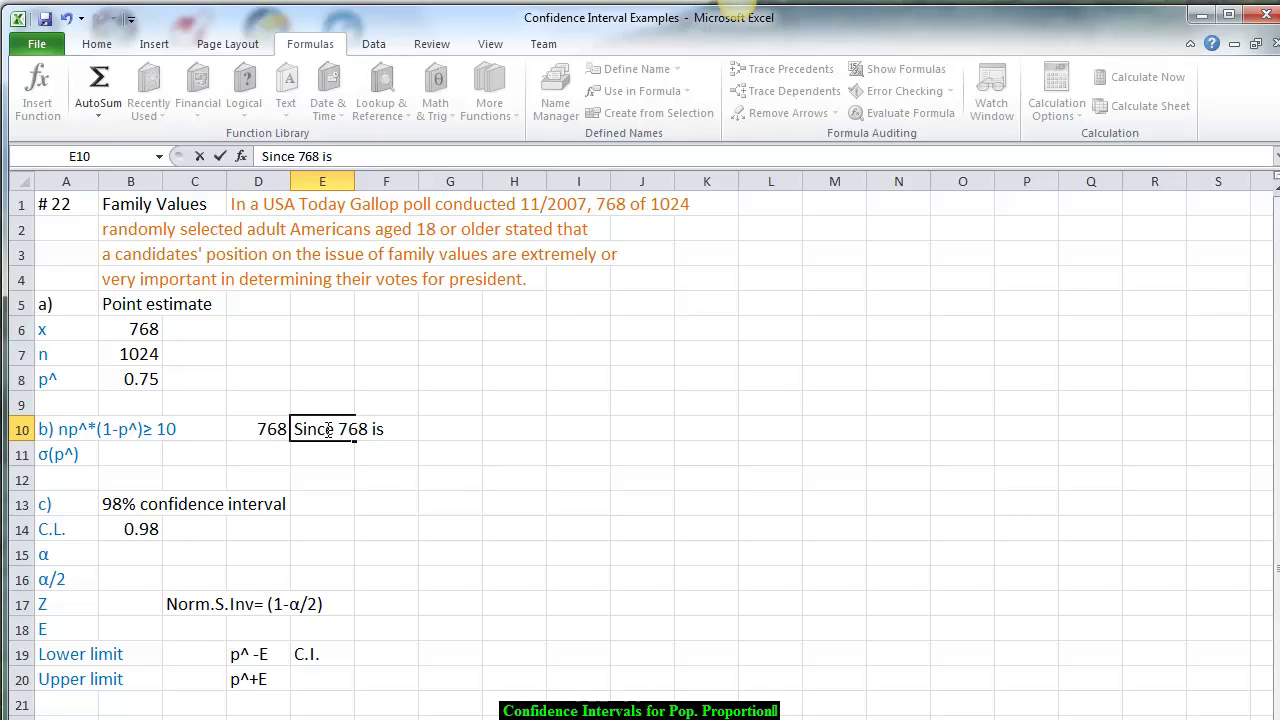
text(greater than)
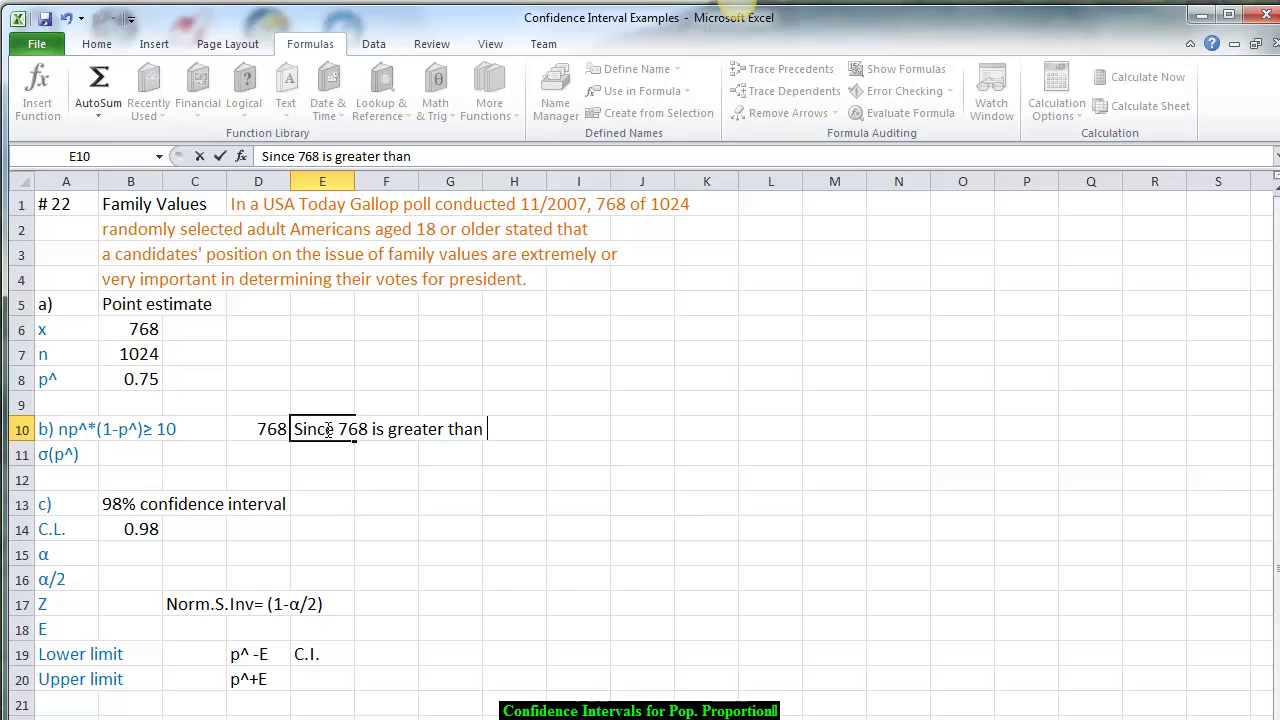
text( , the dist is )
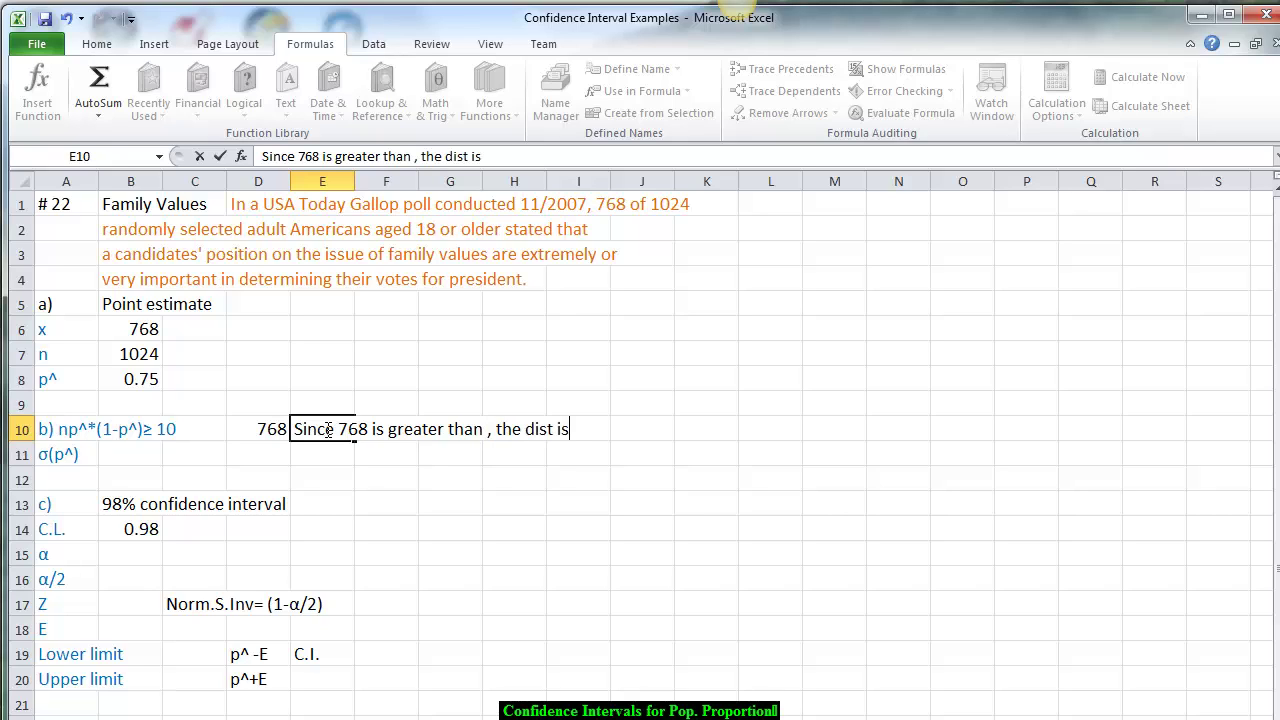
text(~ normal)
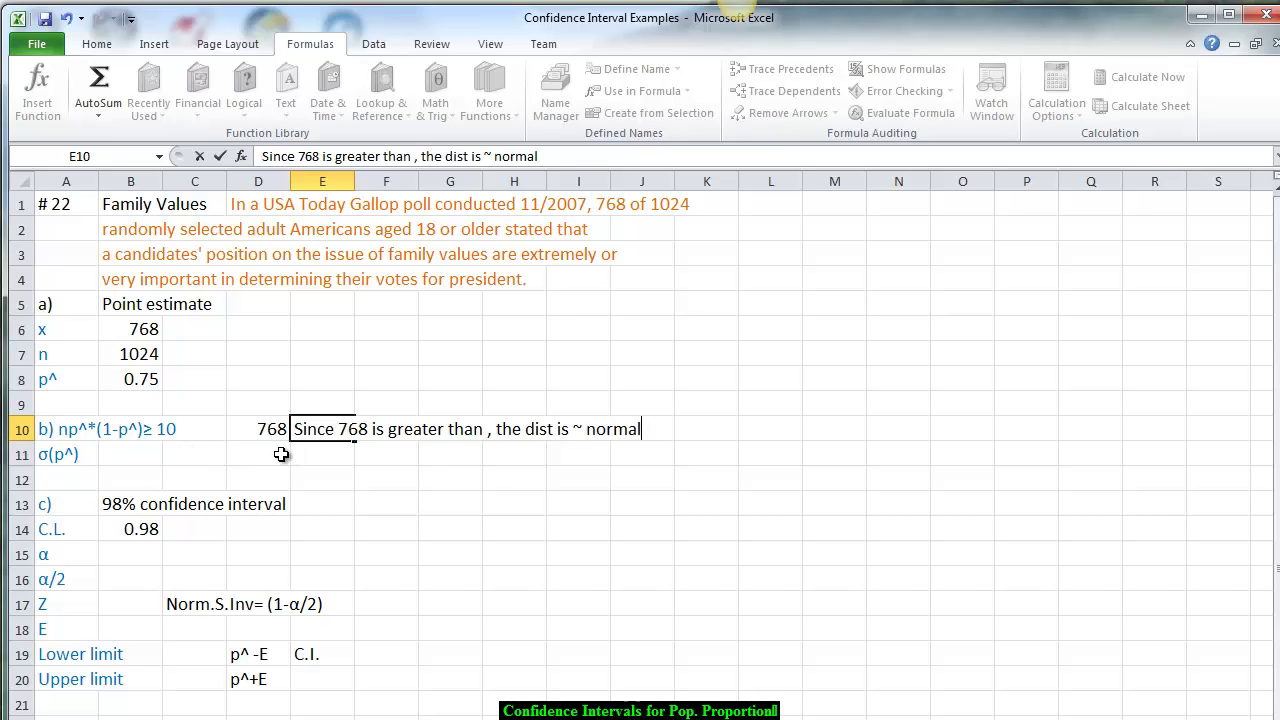
- Calculate the standard deviation σ(p^) in cell B11 with the formula =SQRT(B8*(1-B8)/B7), accepting the proposed closing parenthesis
click(143, 453)
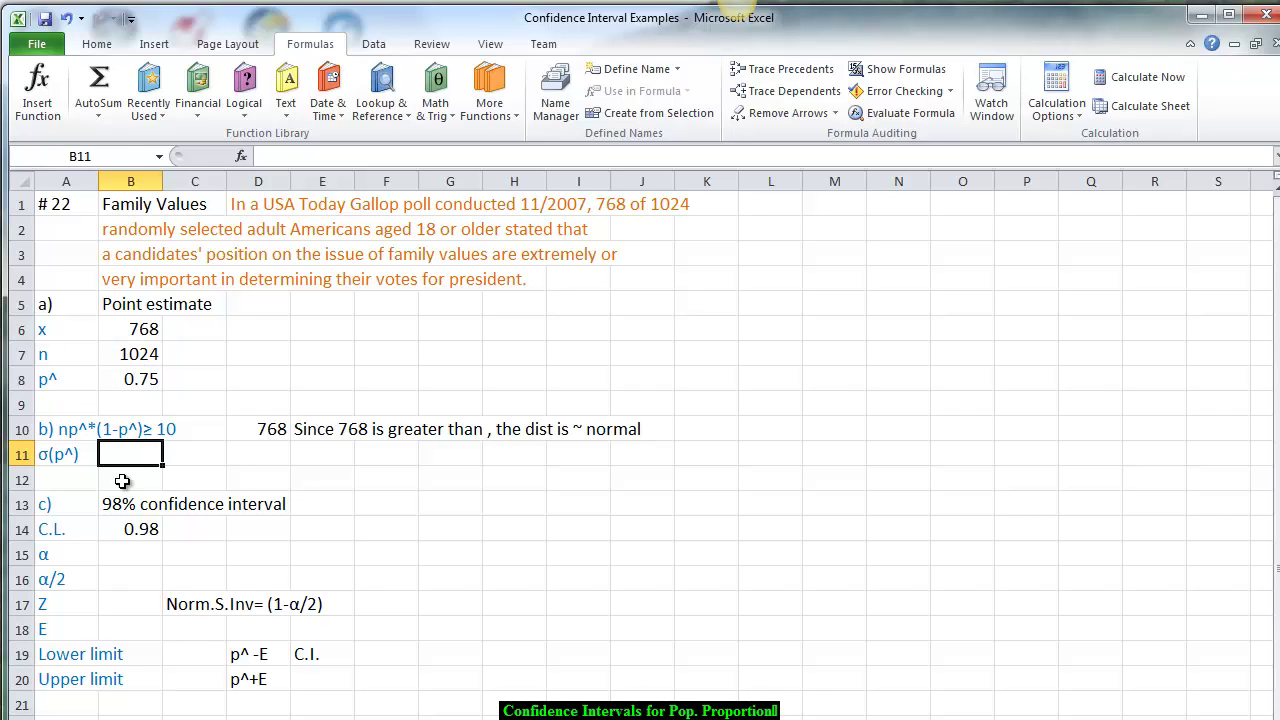
text(=)
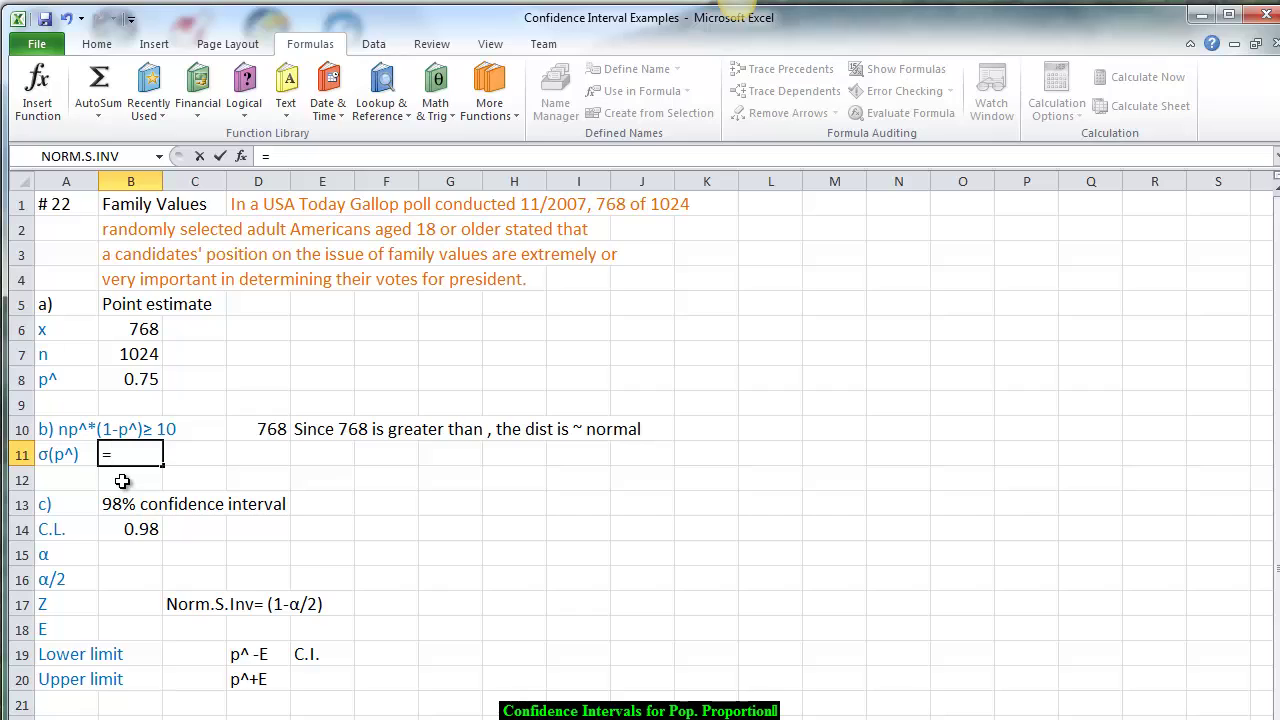
text(sq)
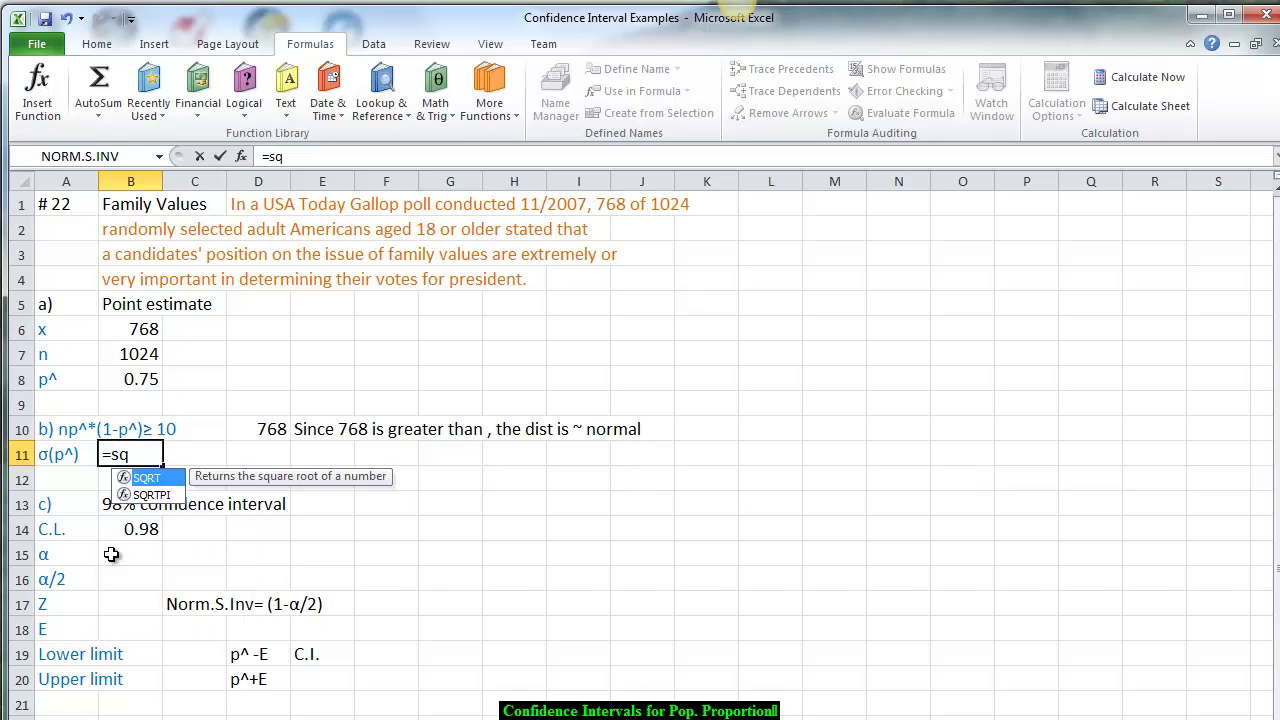
double_click(147, 478)
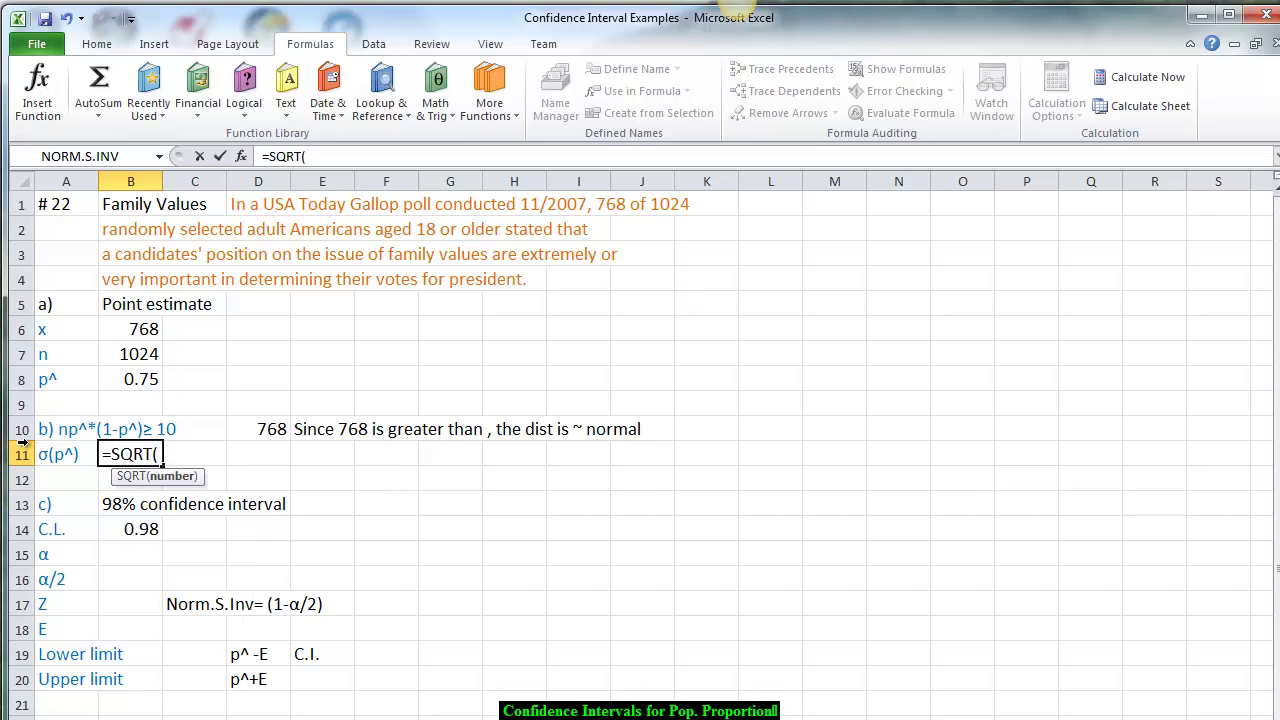
click(134, 385)
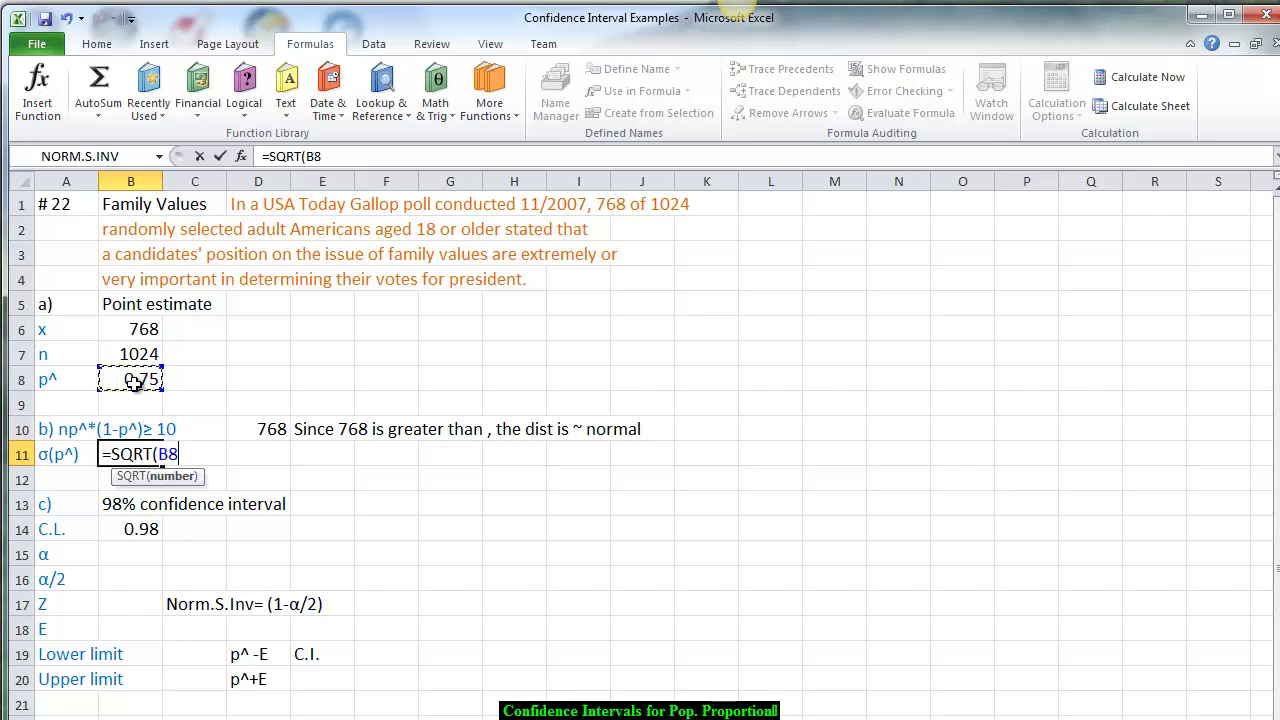
text(*(1-)
click(134, 385)
text()/)
click(122, 358)
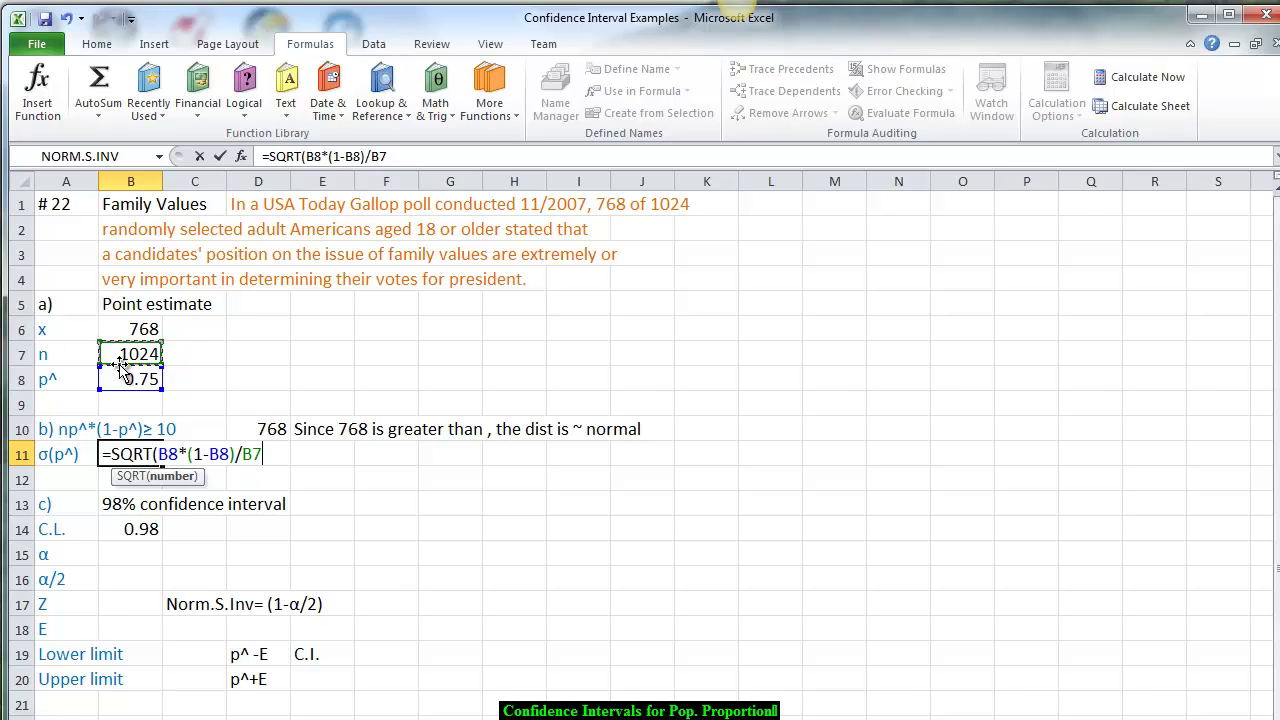
key(Return)
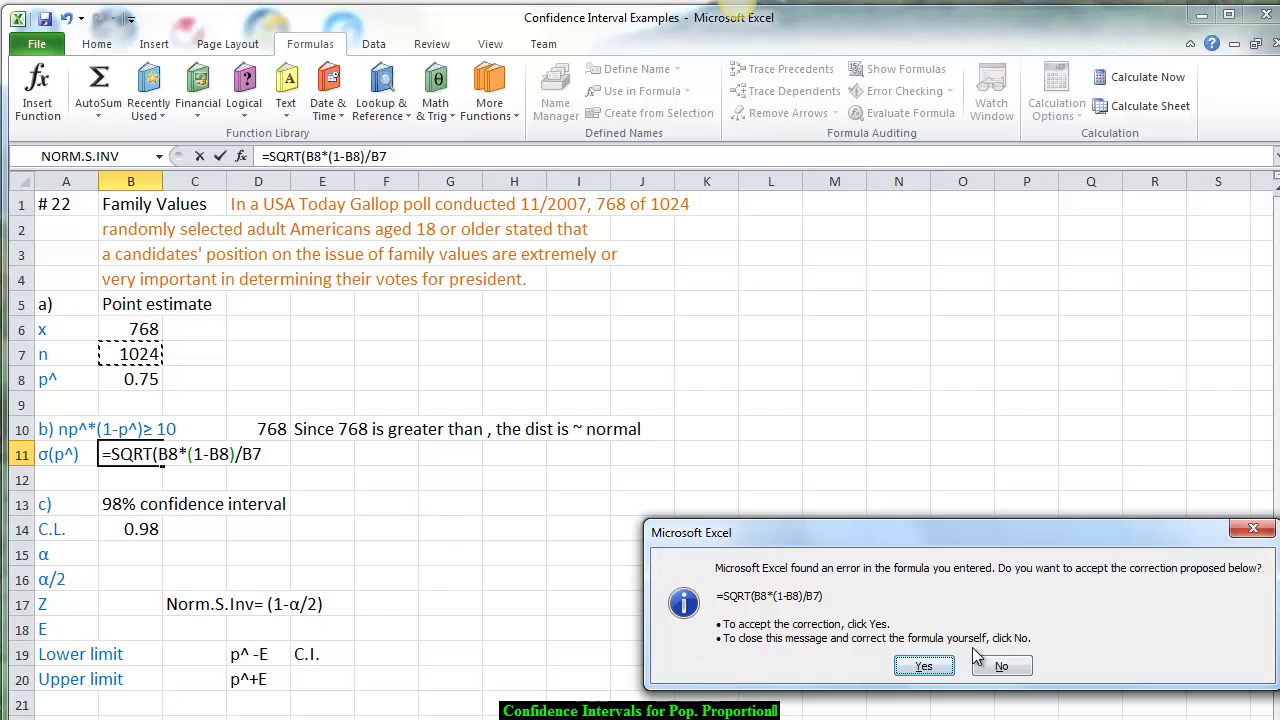
click(936, 665)
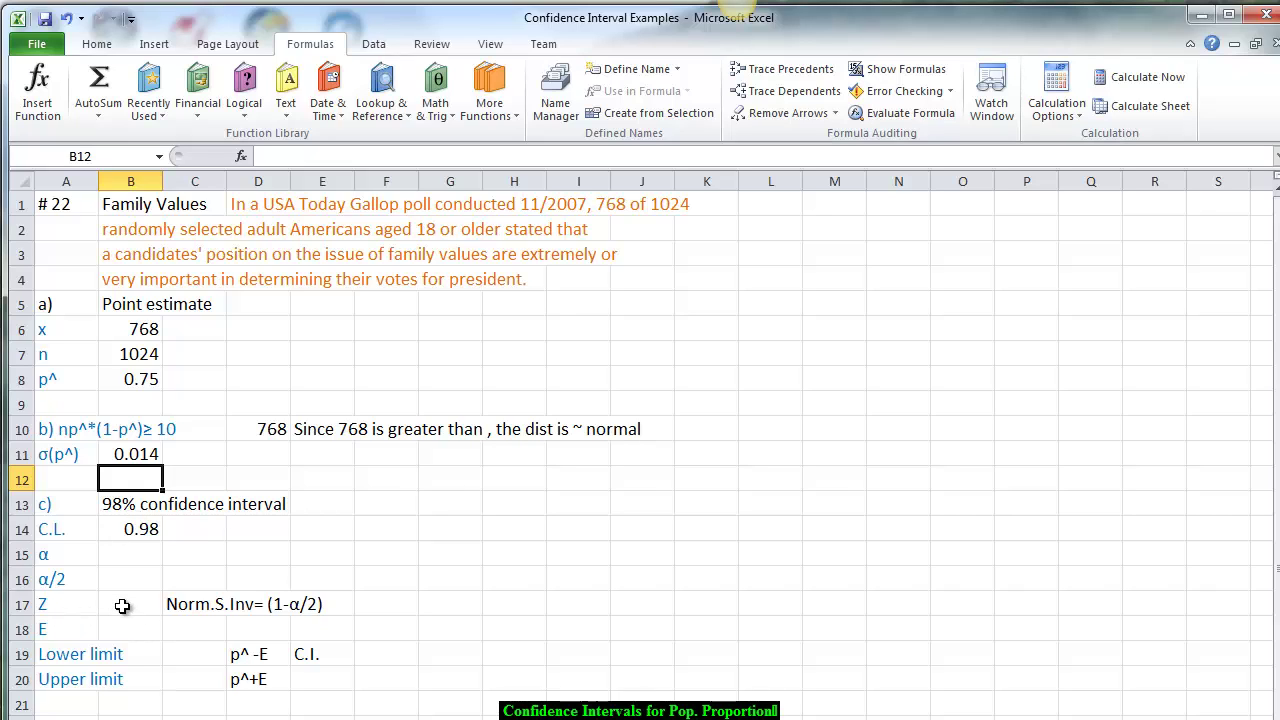
- Calculate α in cell B15 with =1-B14 and α/2 in cell B16 with =B15/2
click(132, 556)
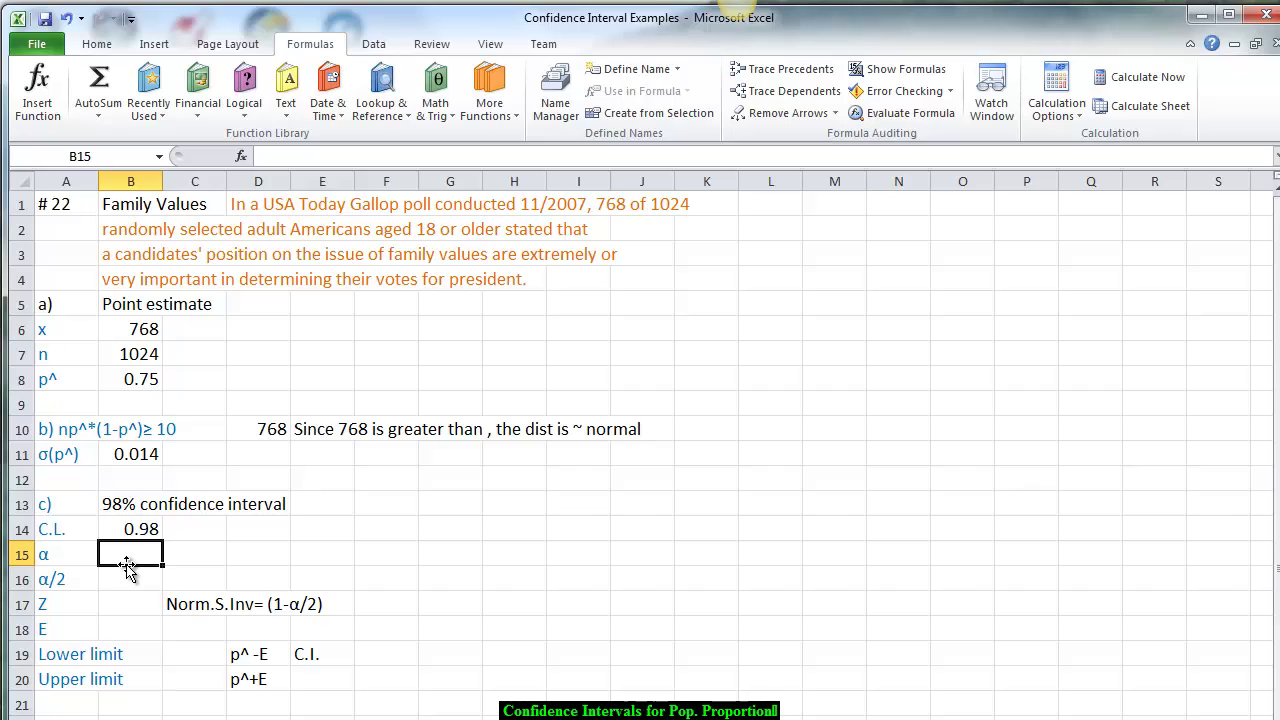
text(=1-)
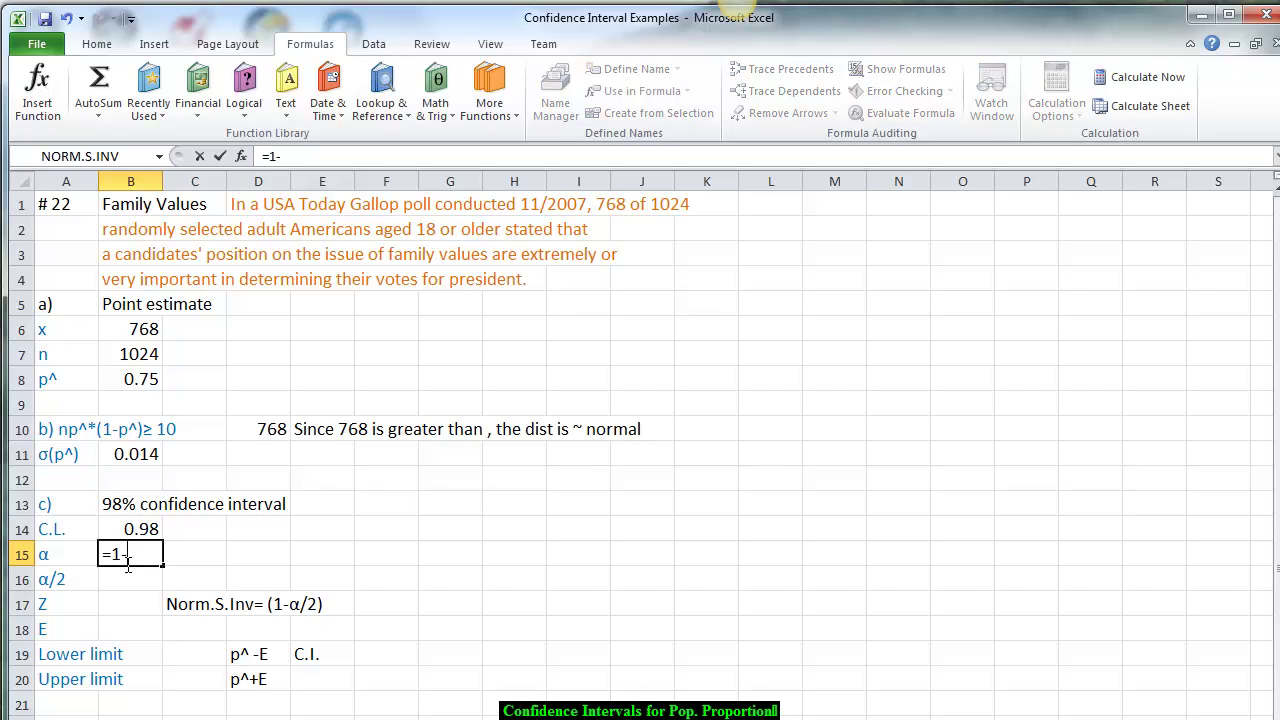
click(137, 535)
key(Return)
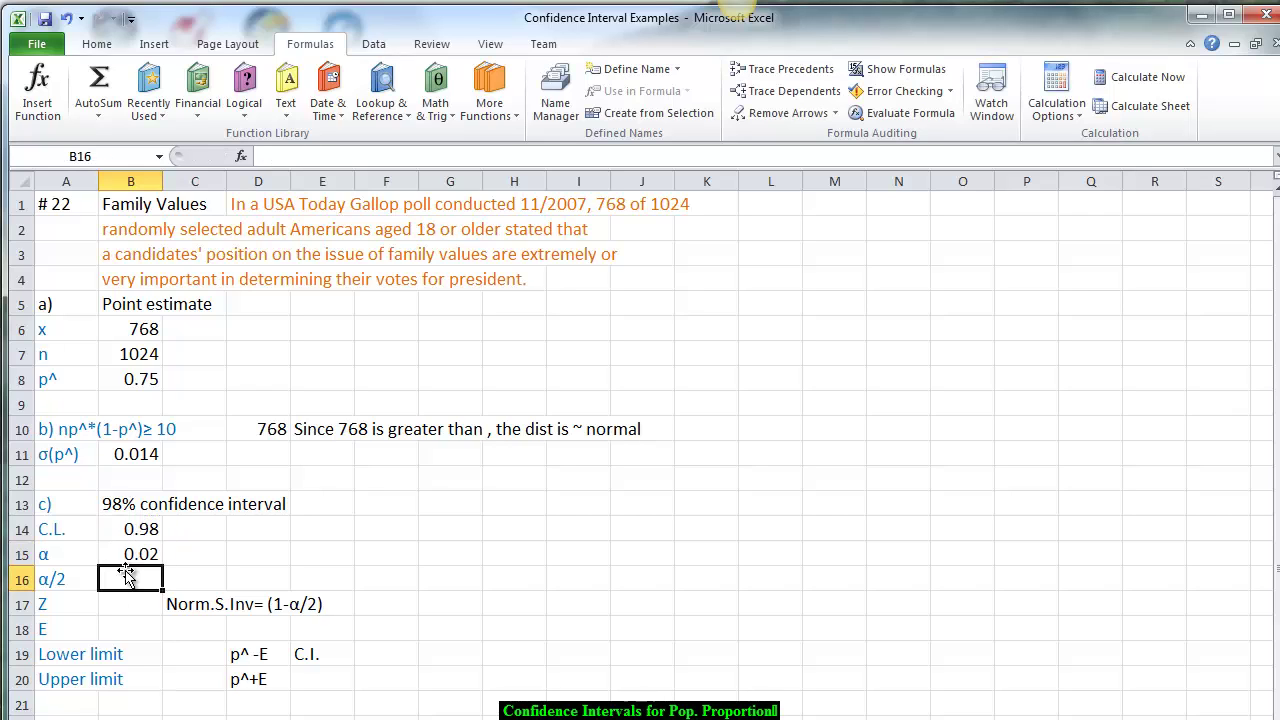
text(=)
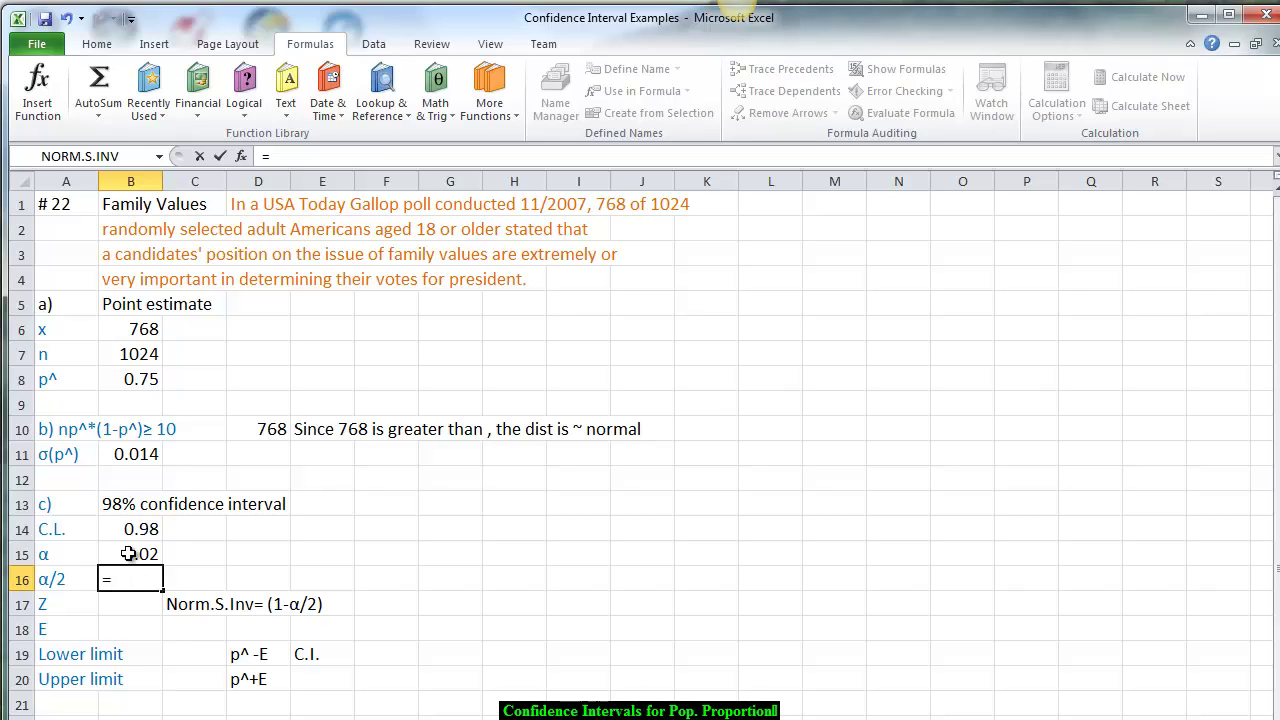
click(127, 553)
text(/2)
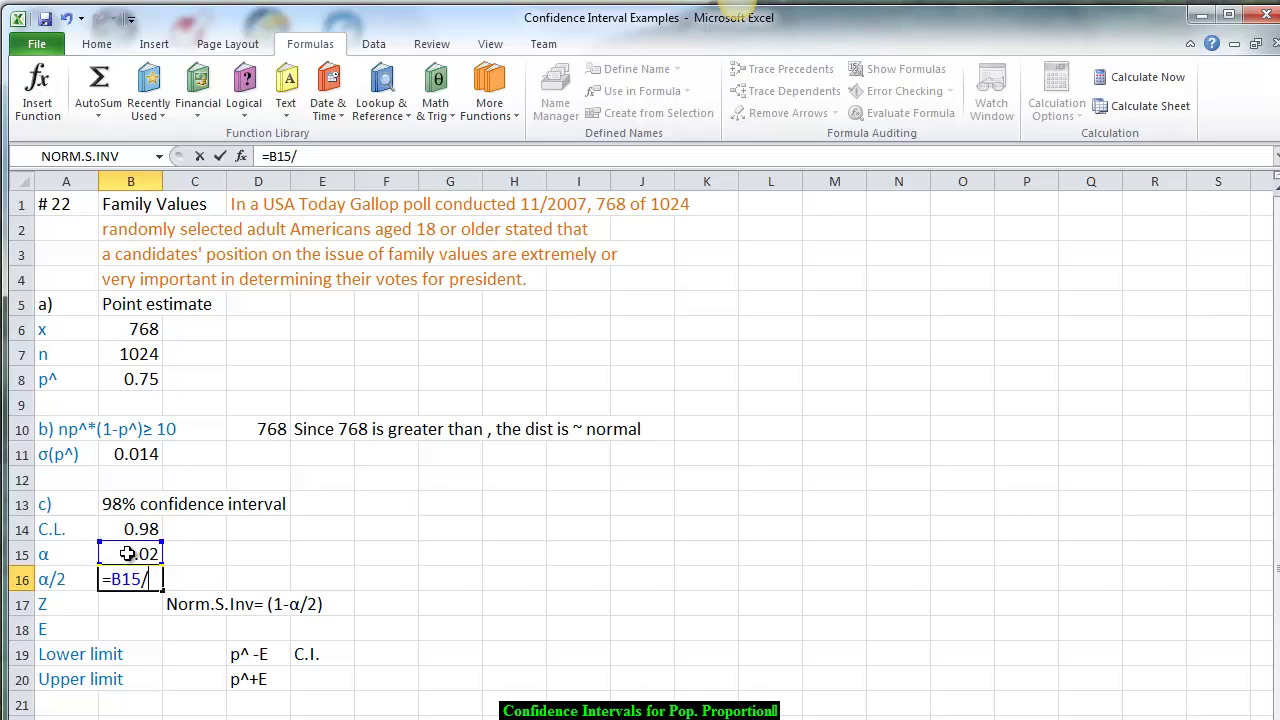
key(Return)
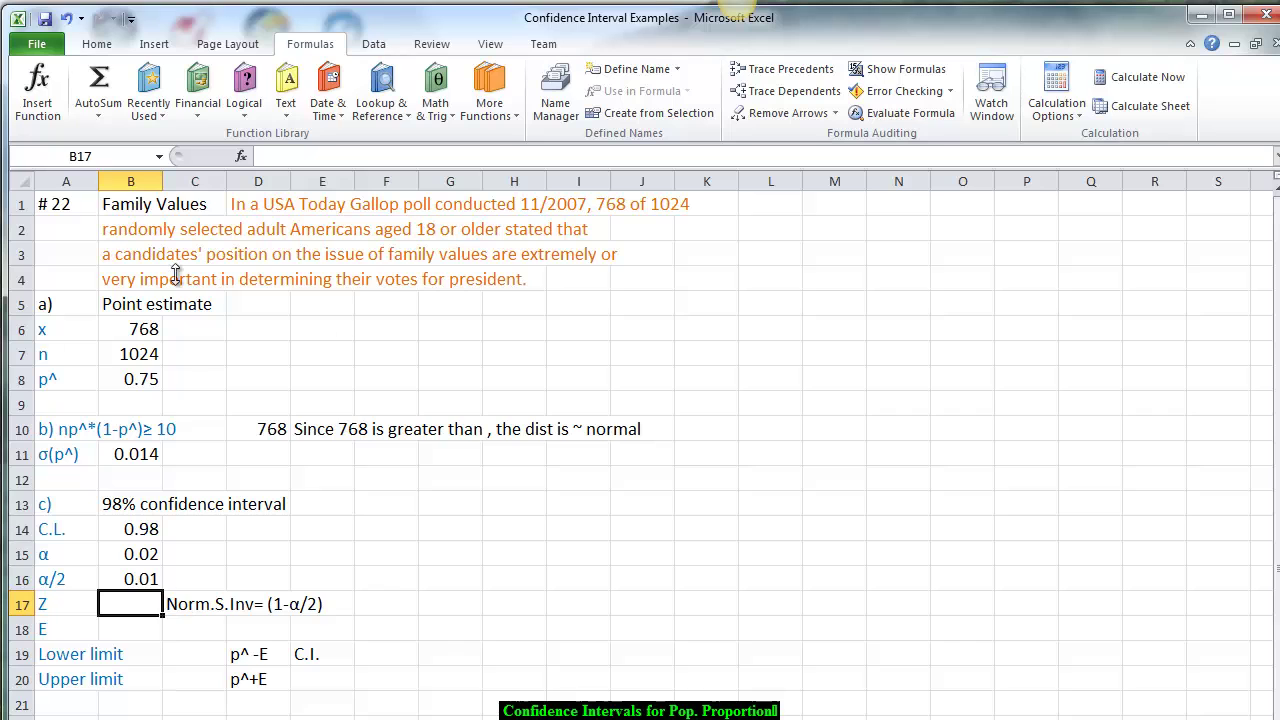
- Calculate the critical Z value in cell B17 with the NORM.S.INV function, using 1-B16 as the probability
click(150, 95)
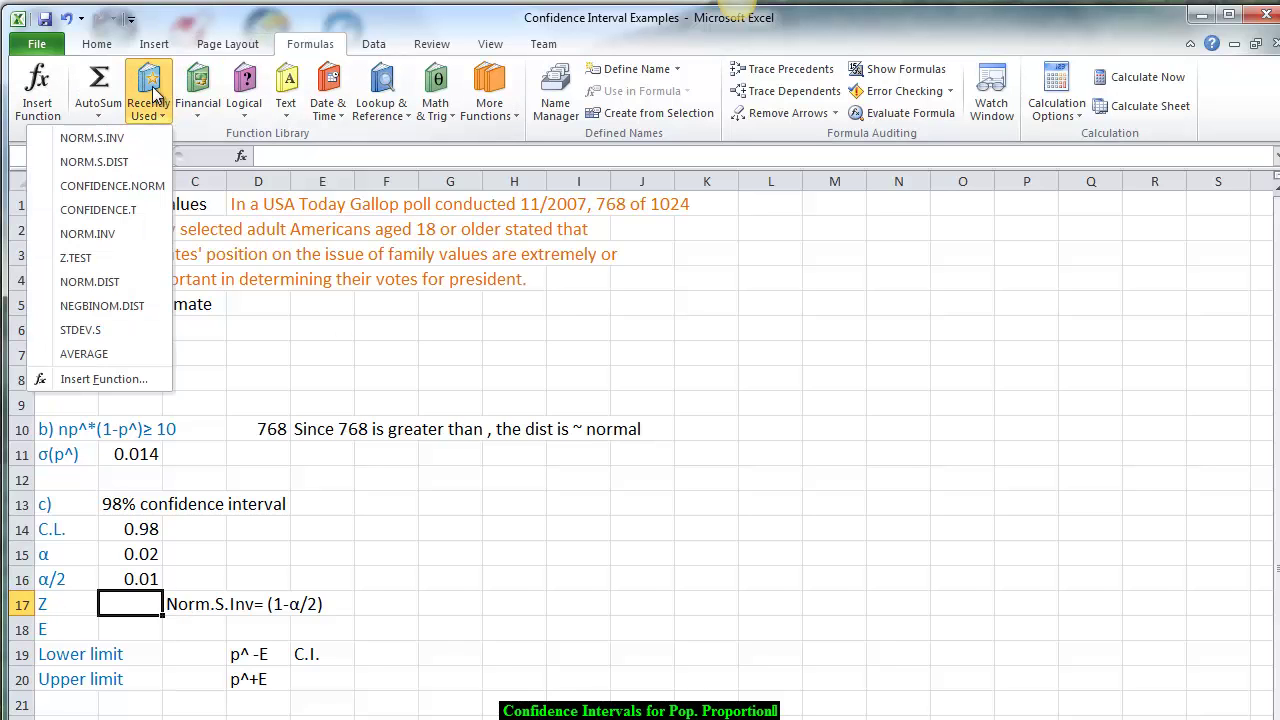
click(98, 139)
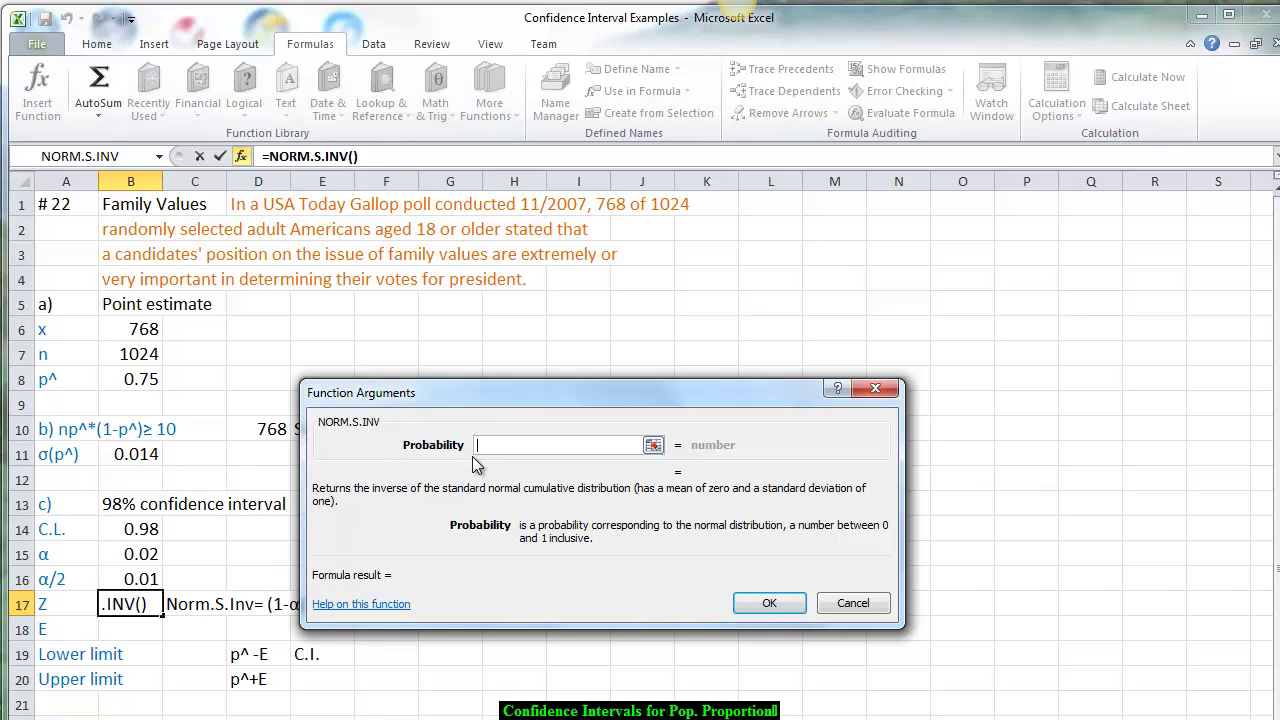
text(1-)
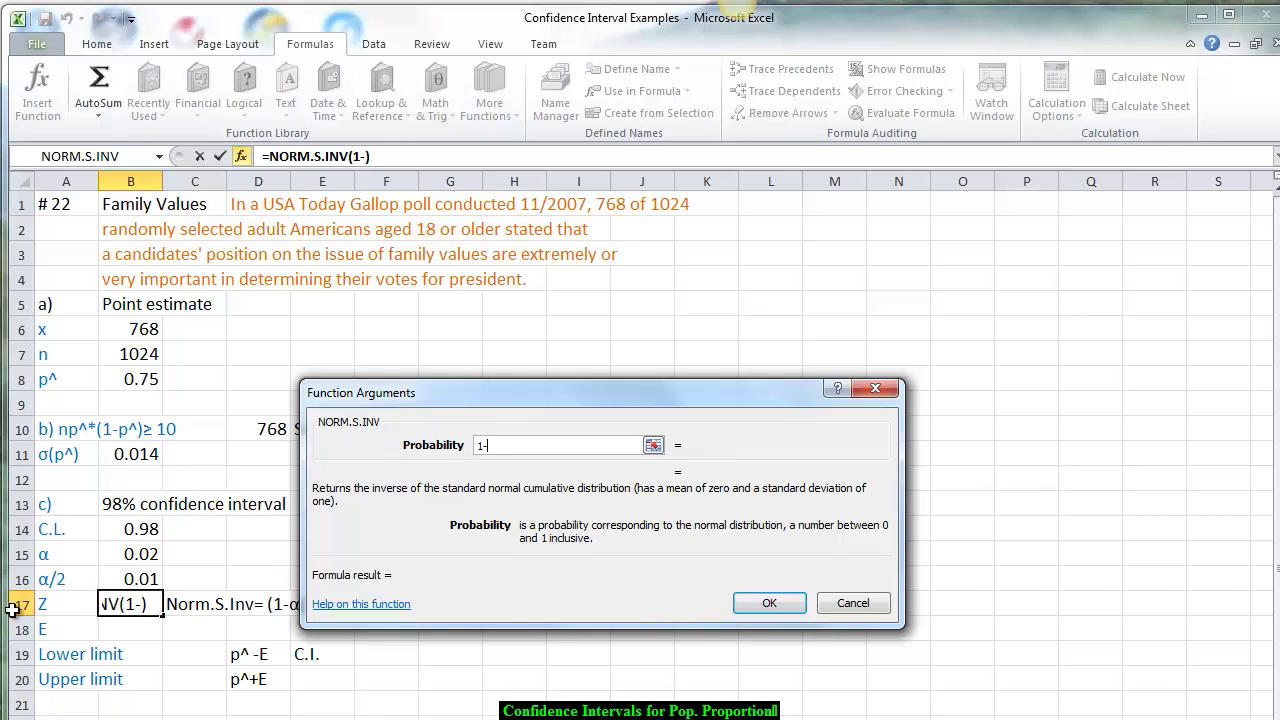
click(148, 579)
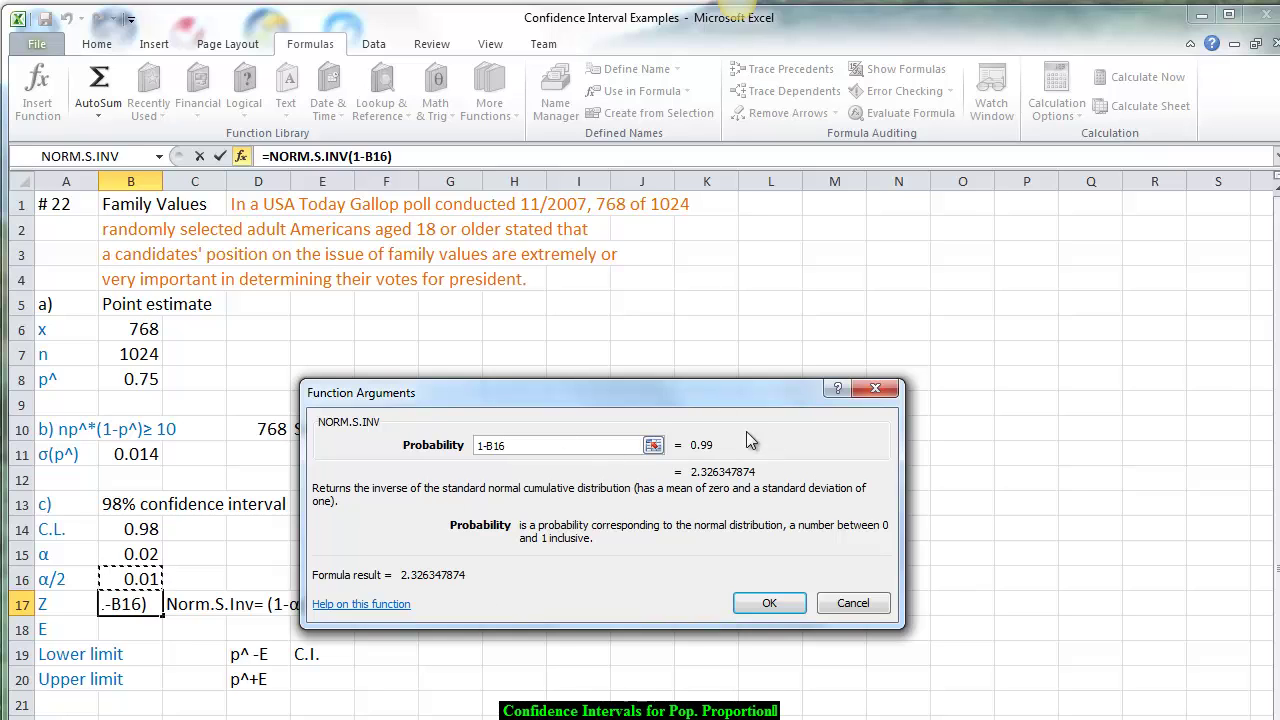
click(770, 604)
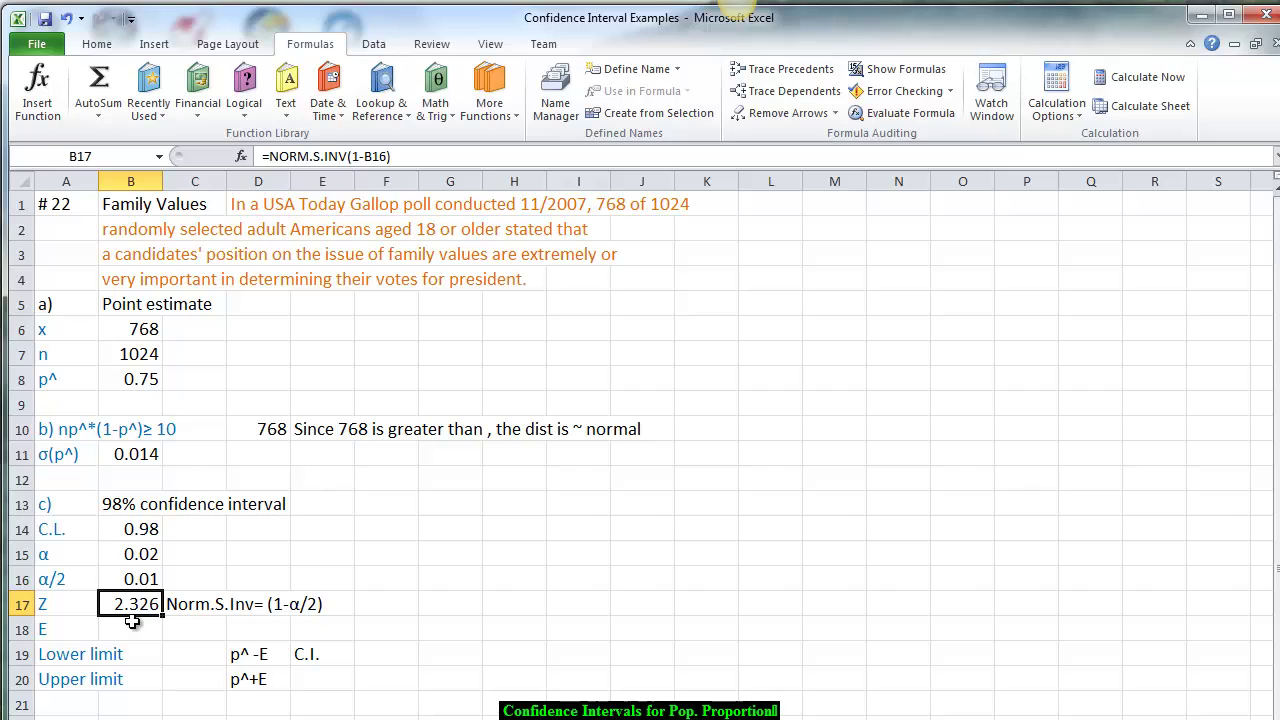
click(200, 655)
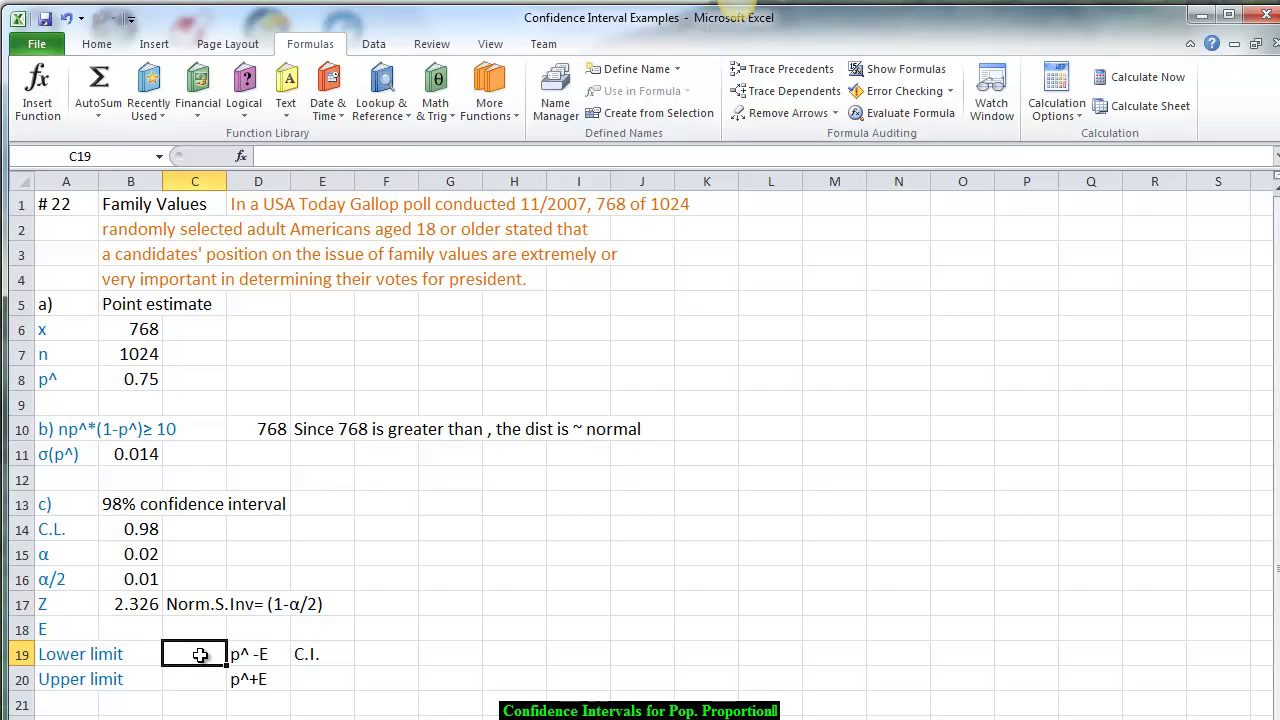
text(=)
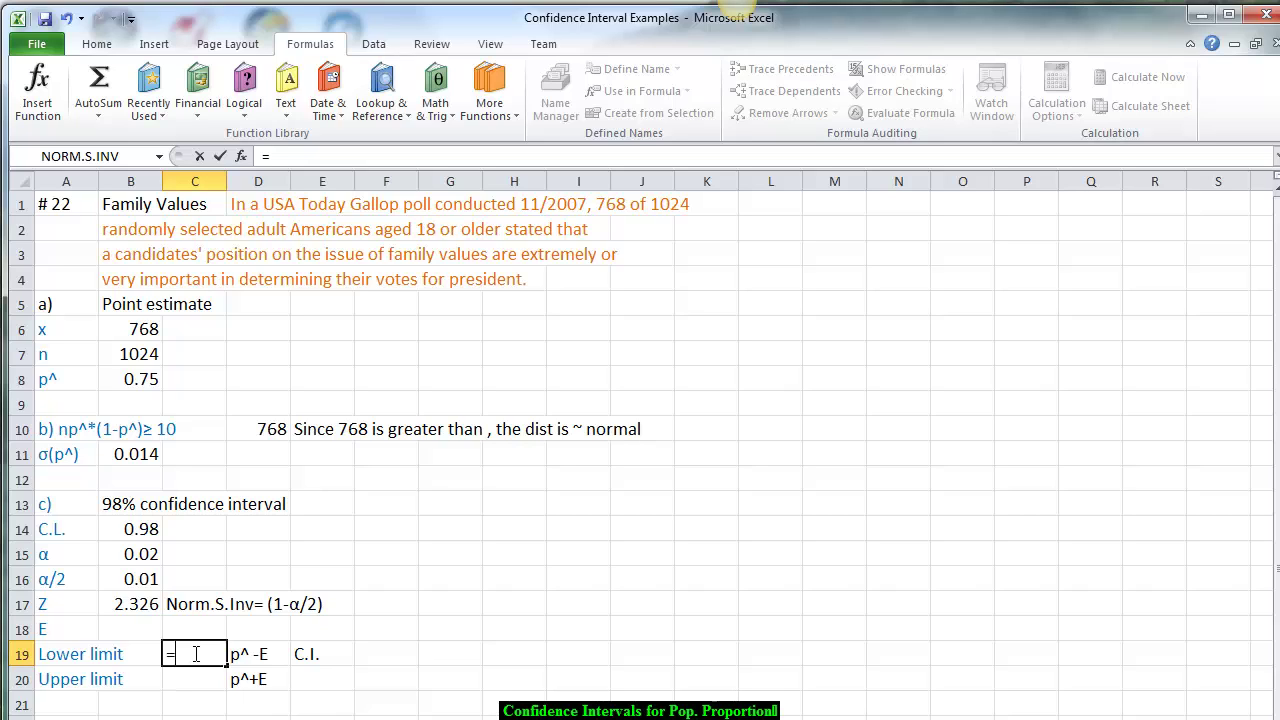
click(140, 381)
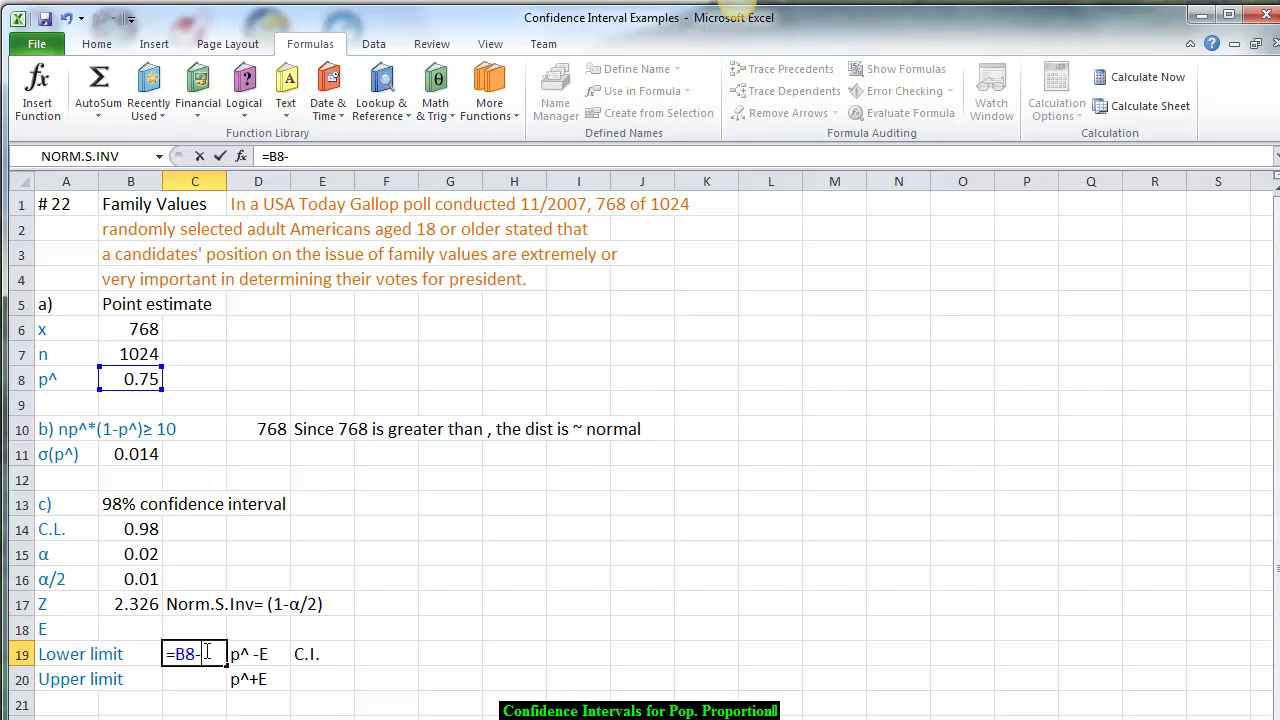
drag(207, 653, 164, 655)
key(BackSpace)
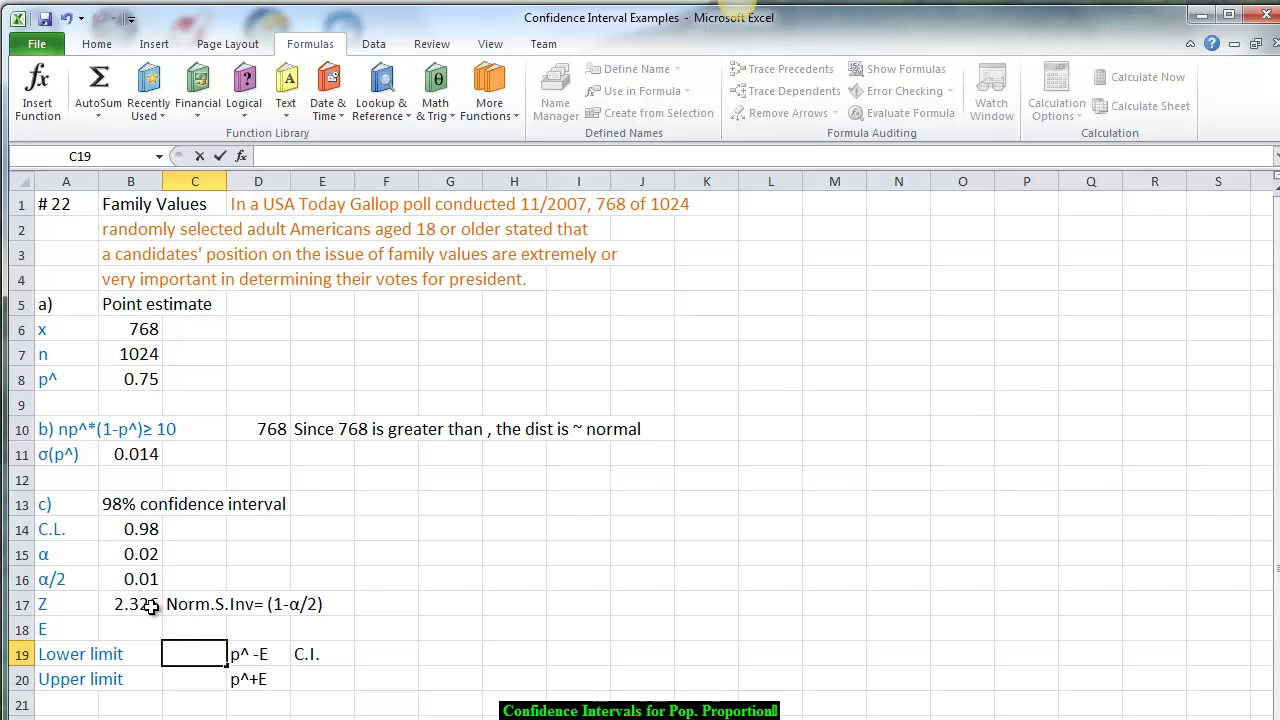
- Calculate the margin of error E in cell B18 with the formula =B17*B11
click(130, 628)
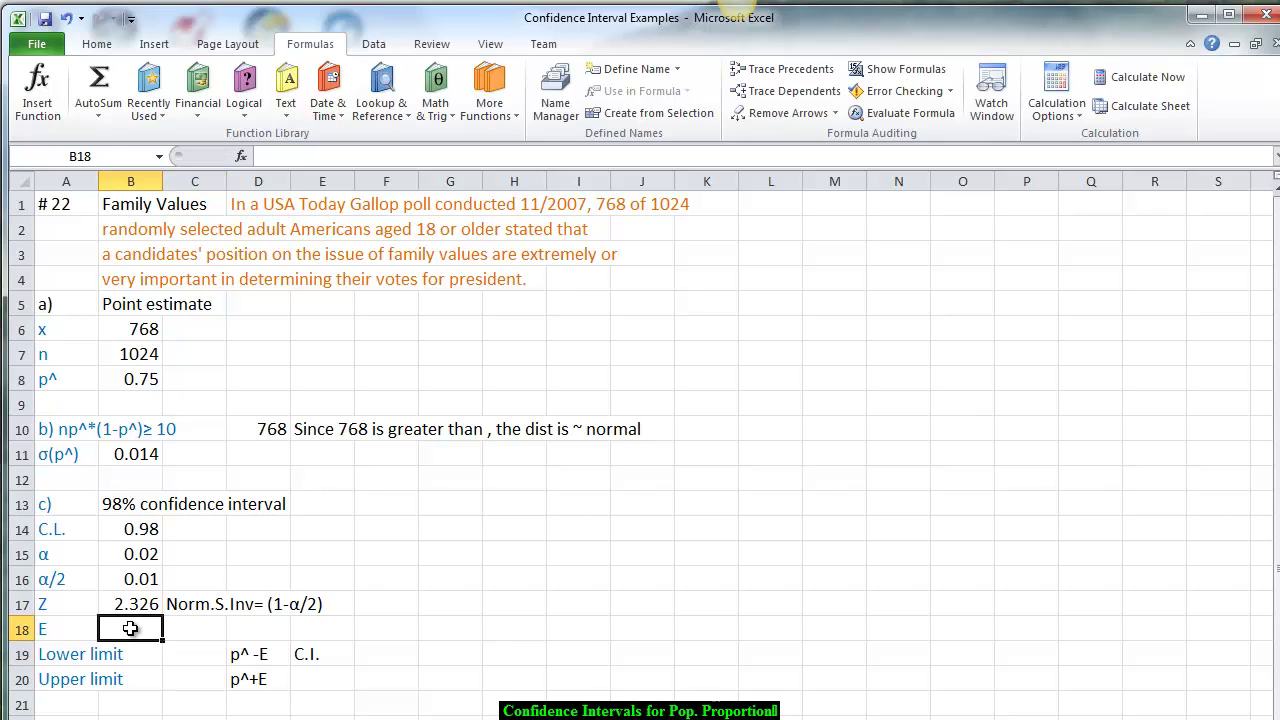
text(=-)
key(BackSpace)
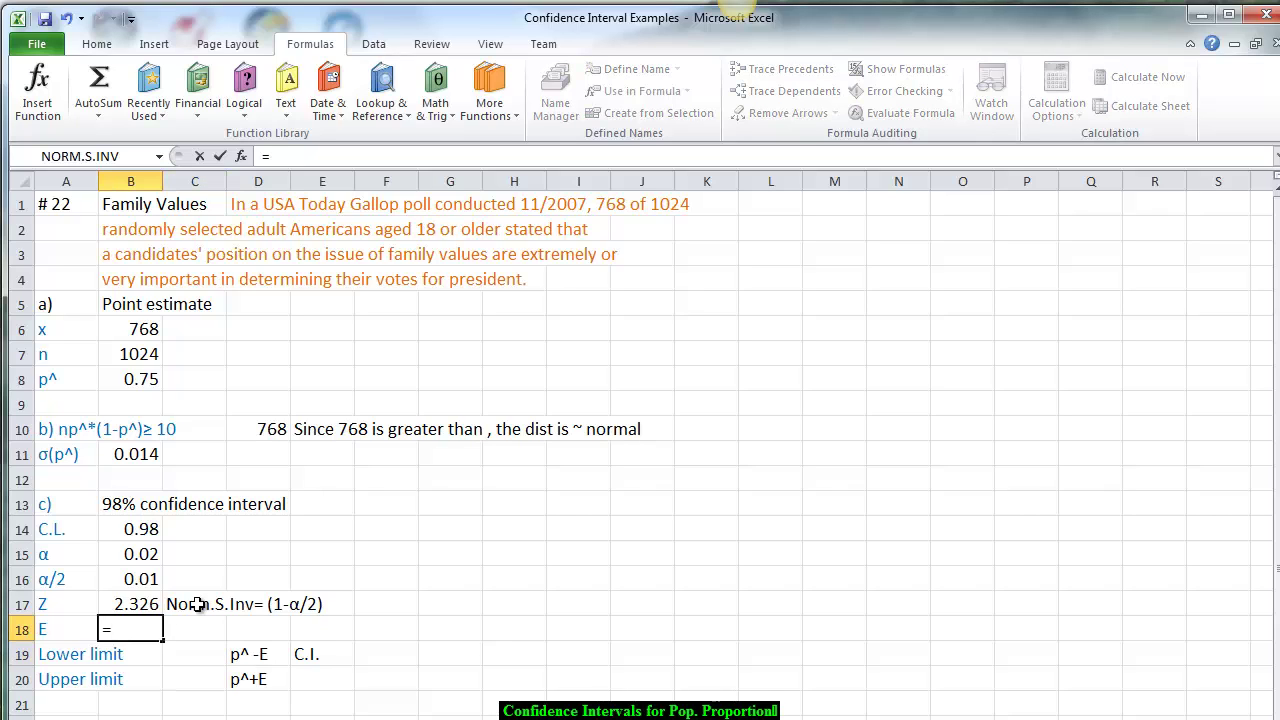
click(141, 602)
text(*)
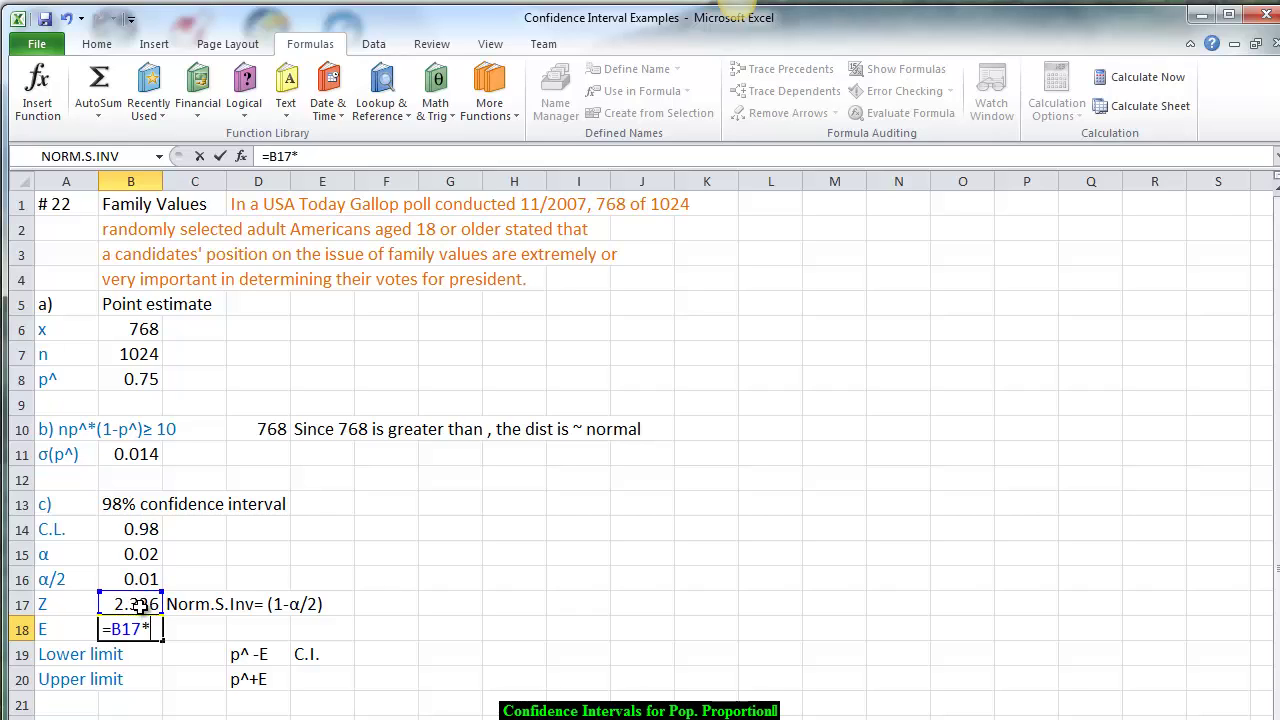
click(138, 459)
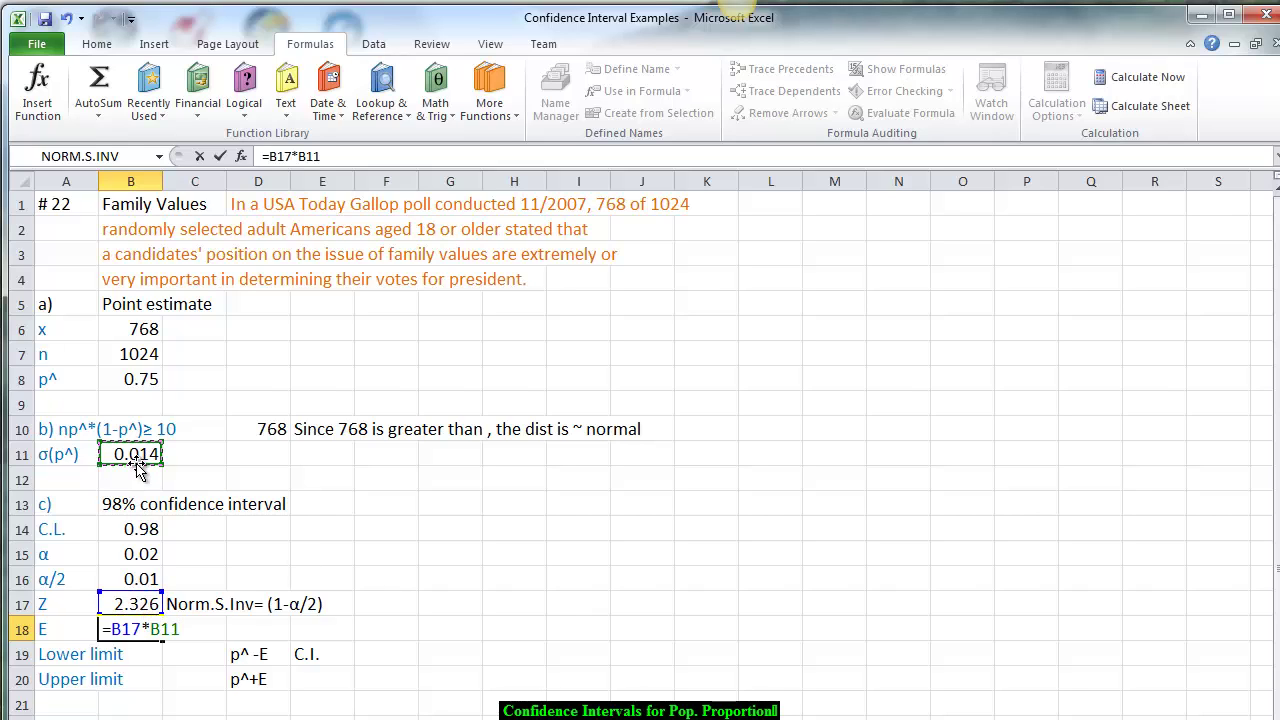
key(Return)
- Calculate the lower limit of the 98% confidence interval in cell C19 with the formula =B8-B18
click(190, 655)
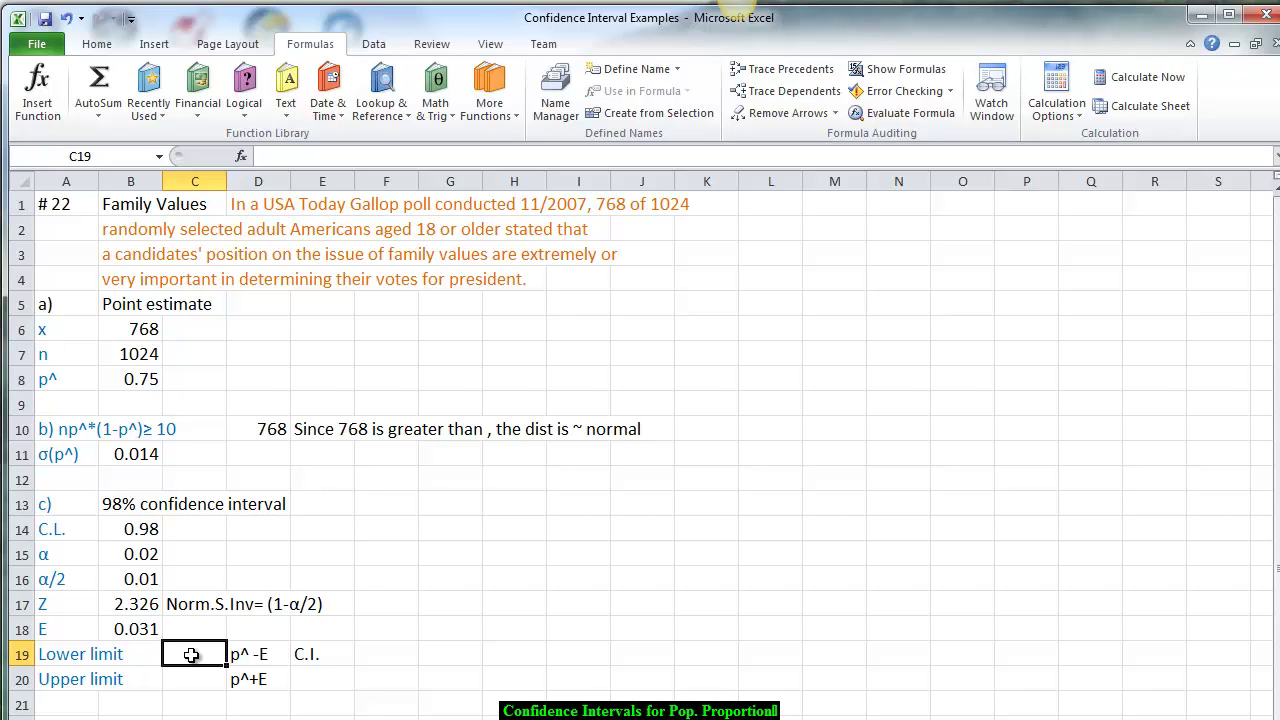
text(=)
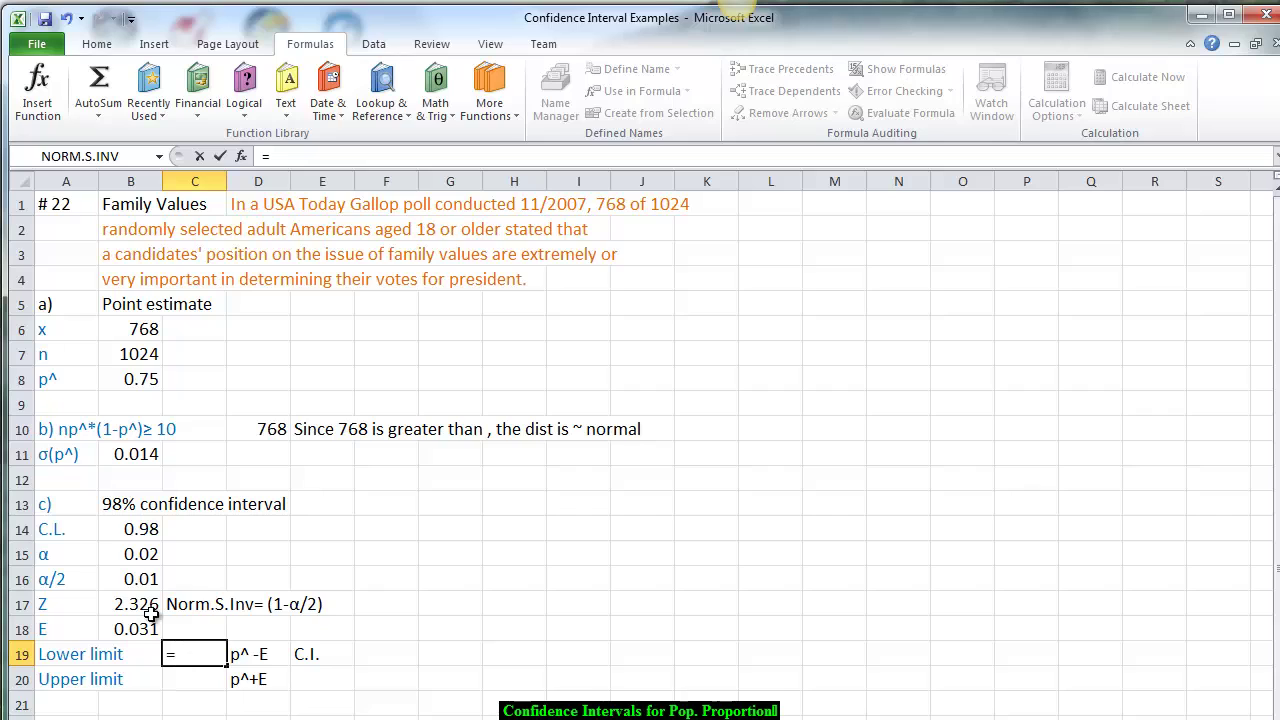
click(118, 387)
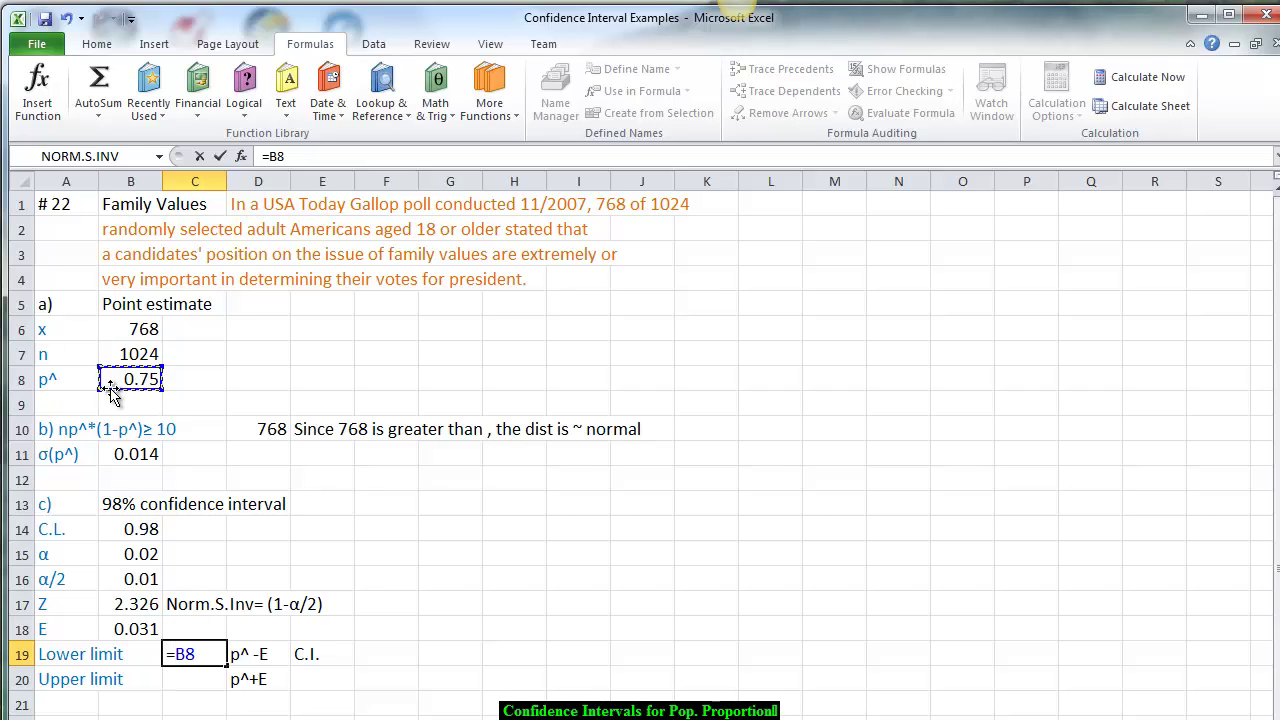
text(-)
click(138, 627)
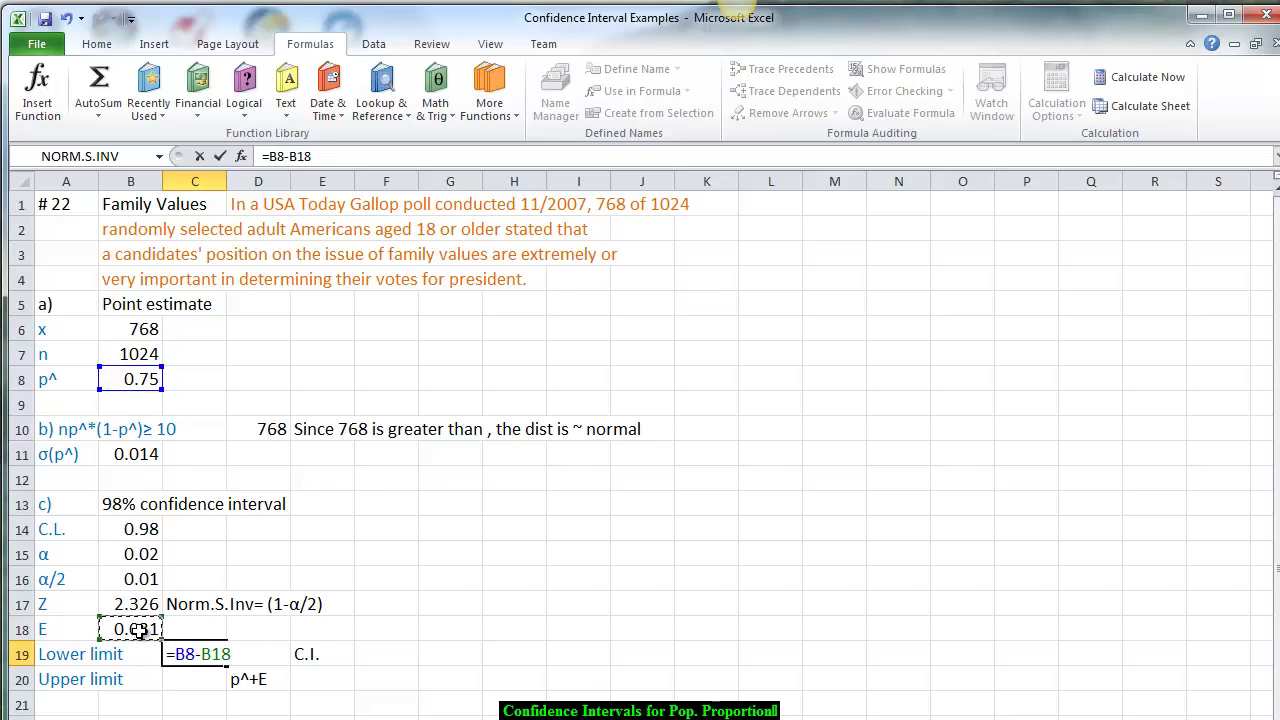
key(Return)
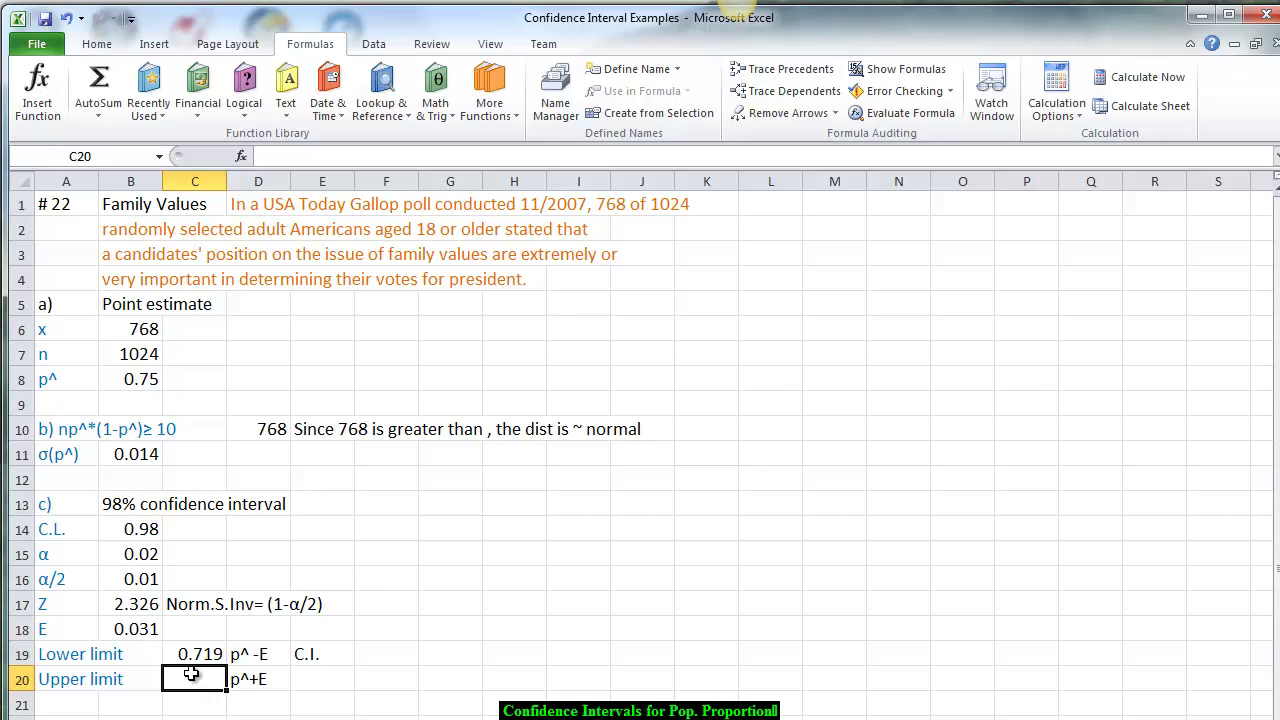
- Calculate the upper limit of the 98% confidence interval in cell C20 with the formula =B8+B18
text(=)
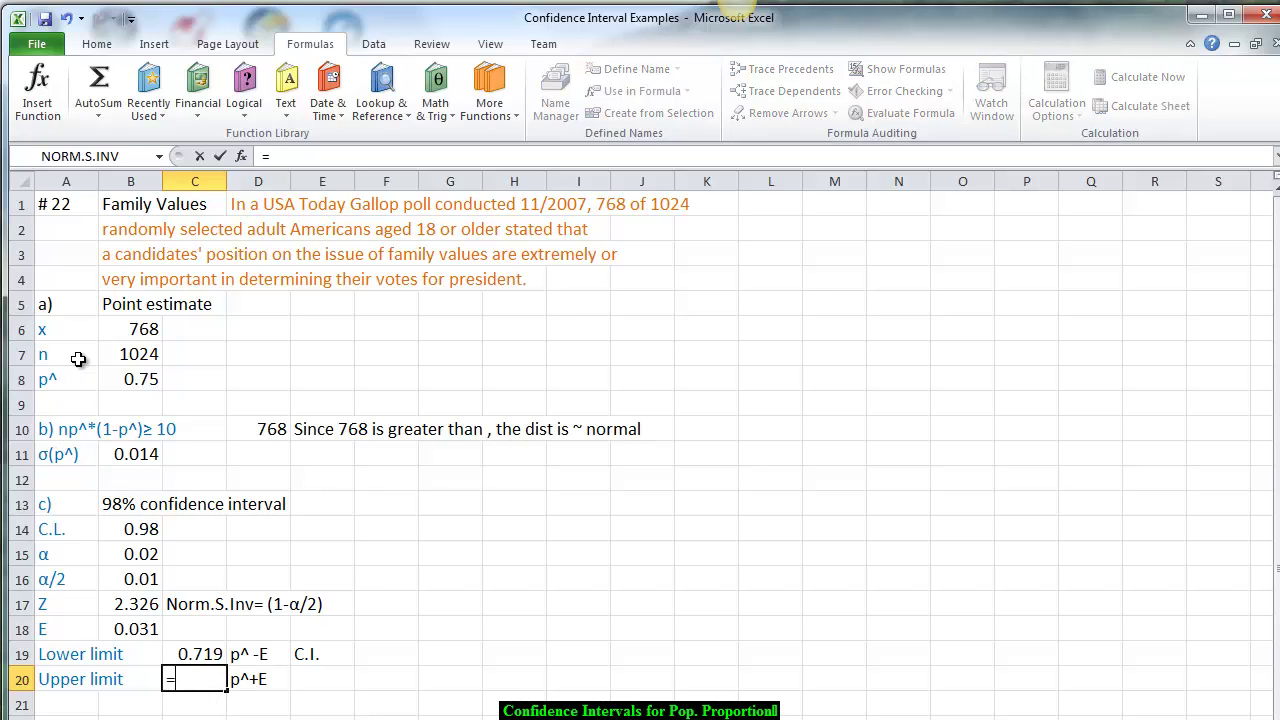
click(104, 379)
text(+)
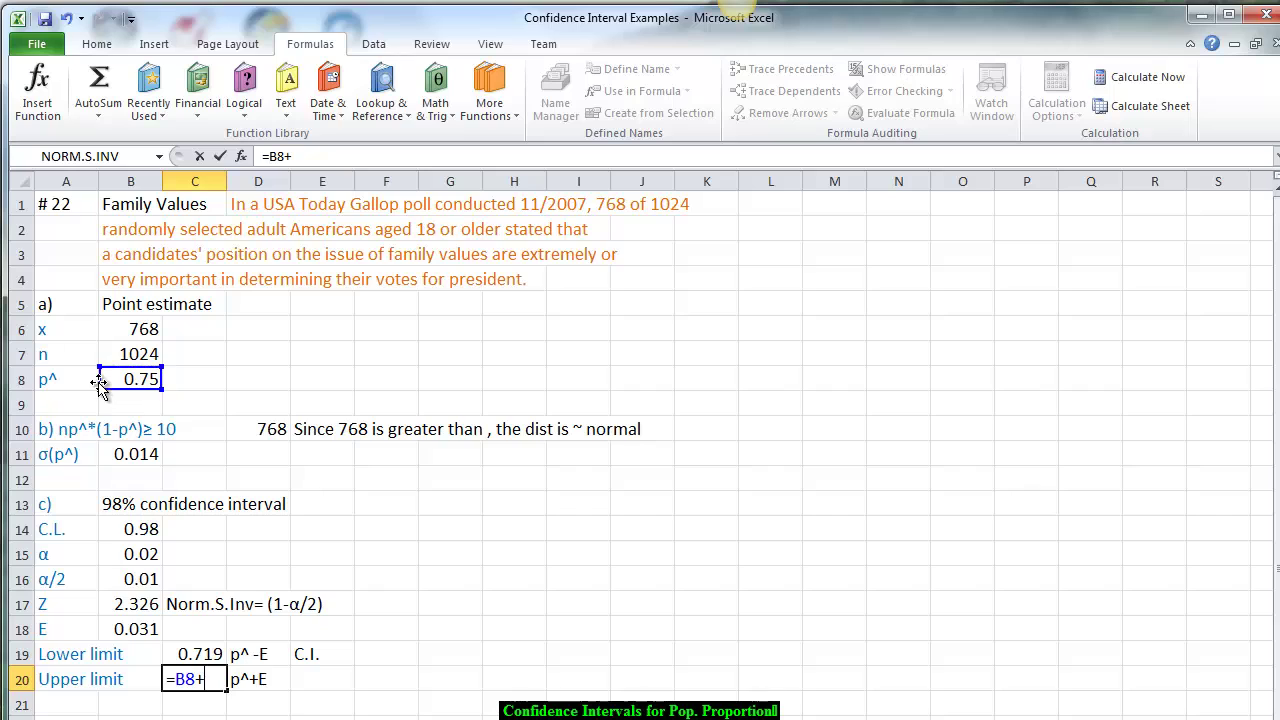
click(128, 630)
key(Return)
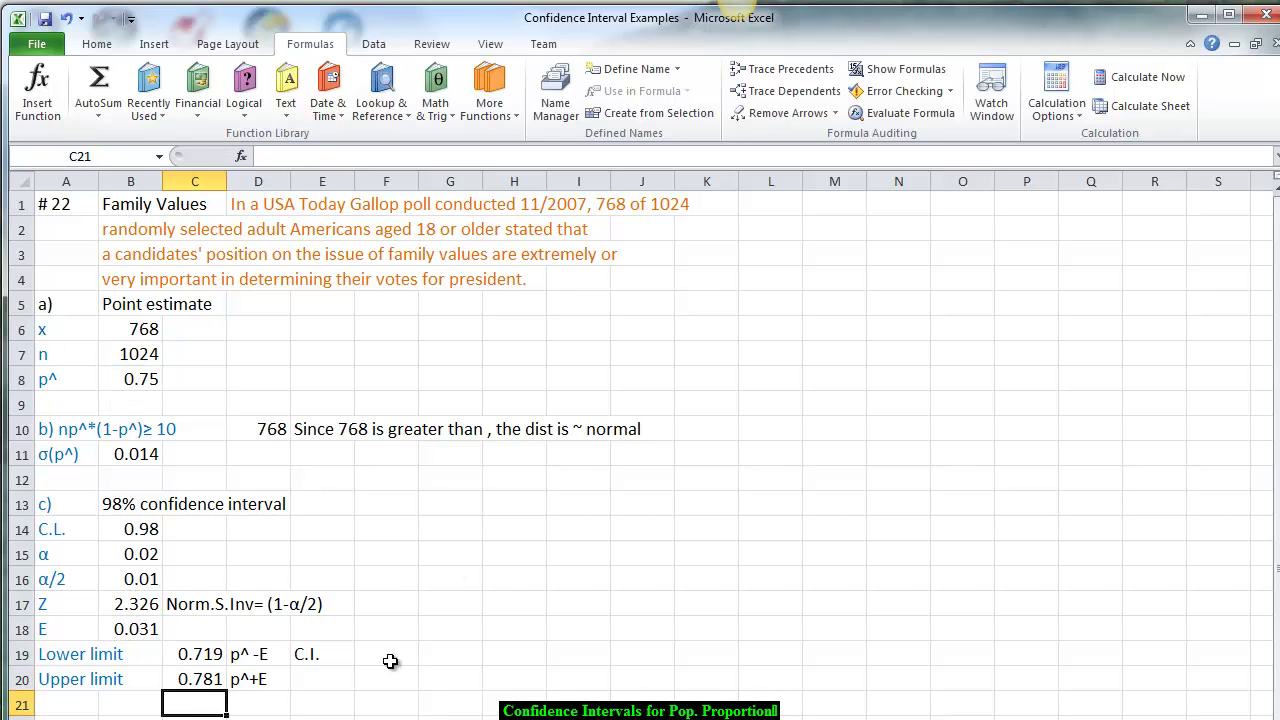
- Write the confidence interval as (0.719, 0.781) in cell F19, next to the C.I. label
click(381, 612)
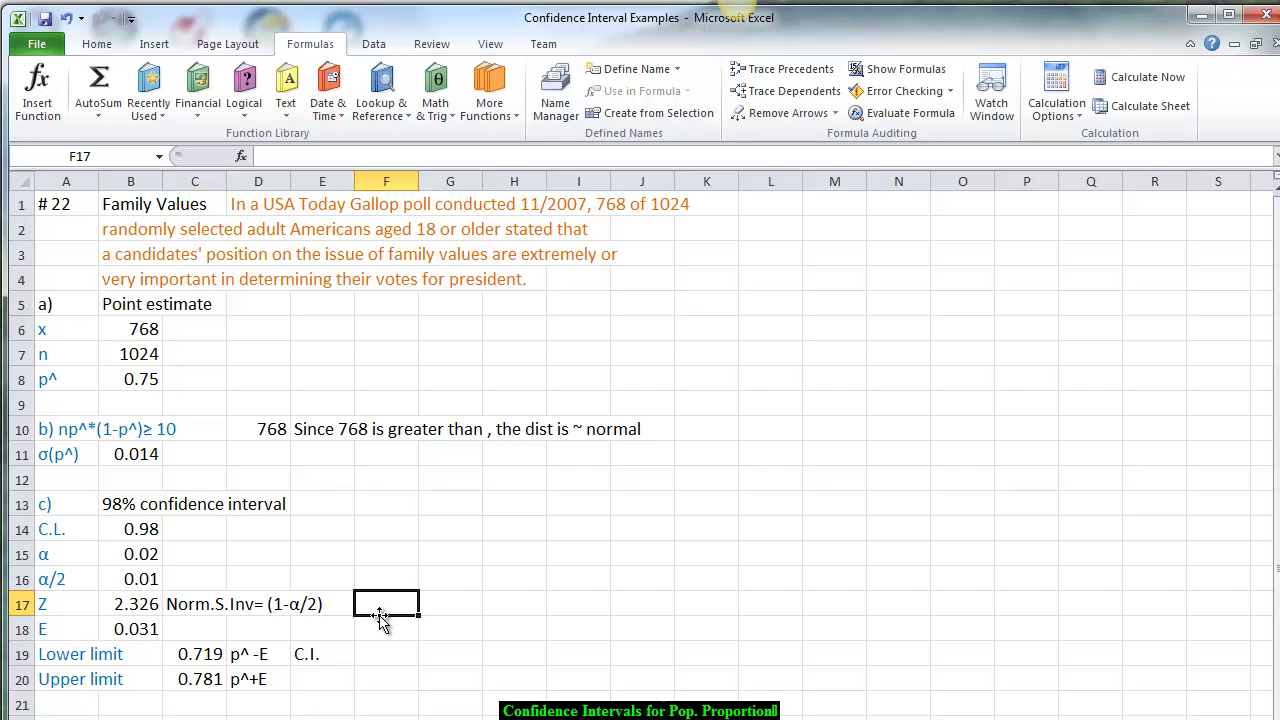
click(376, 655)
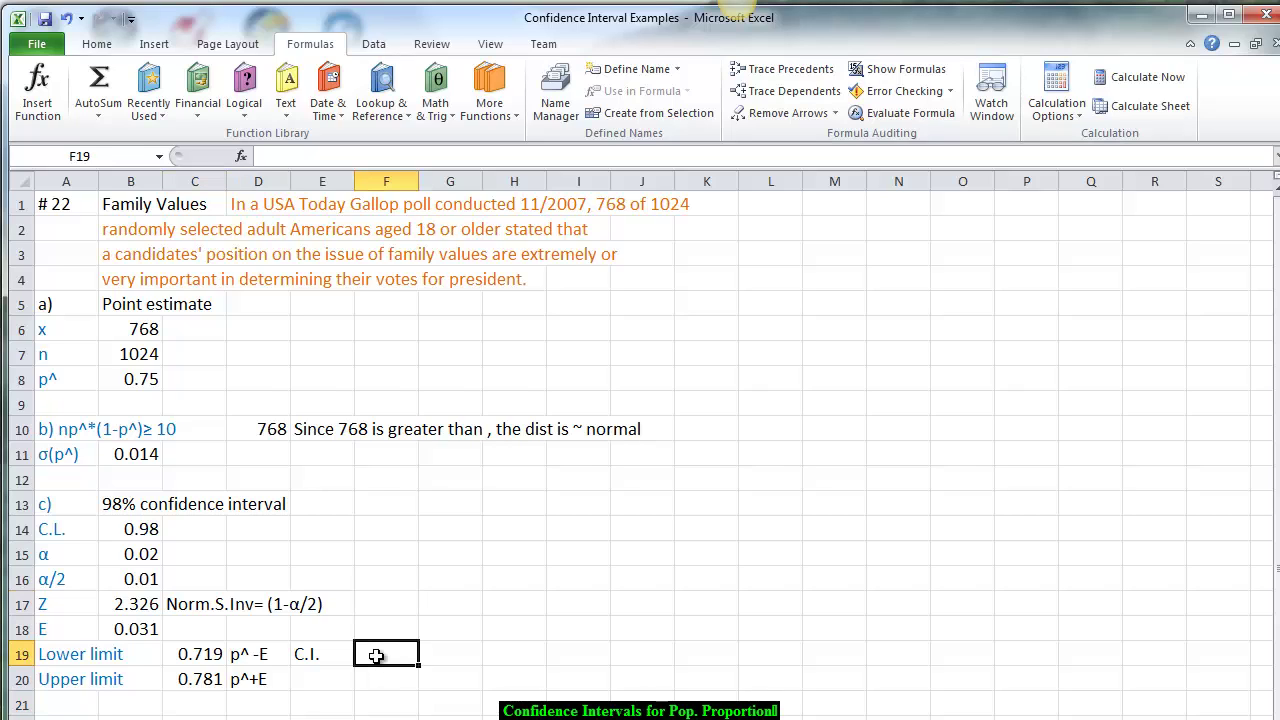
text(()
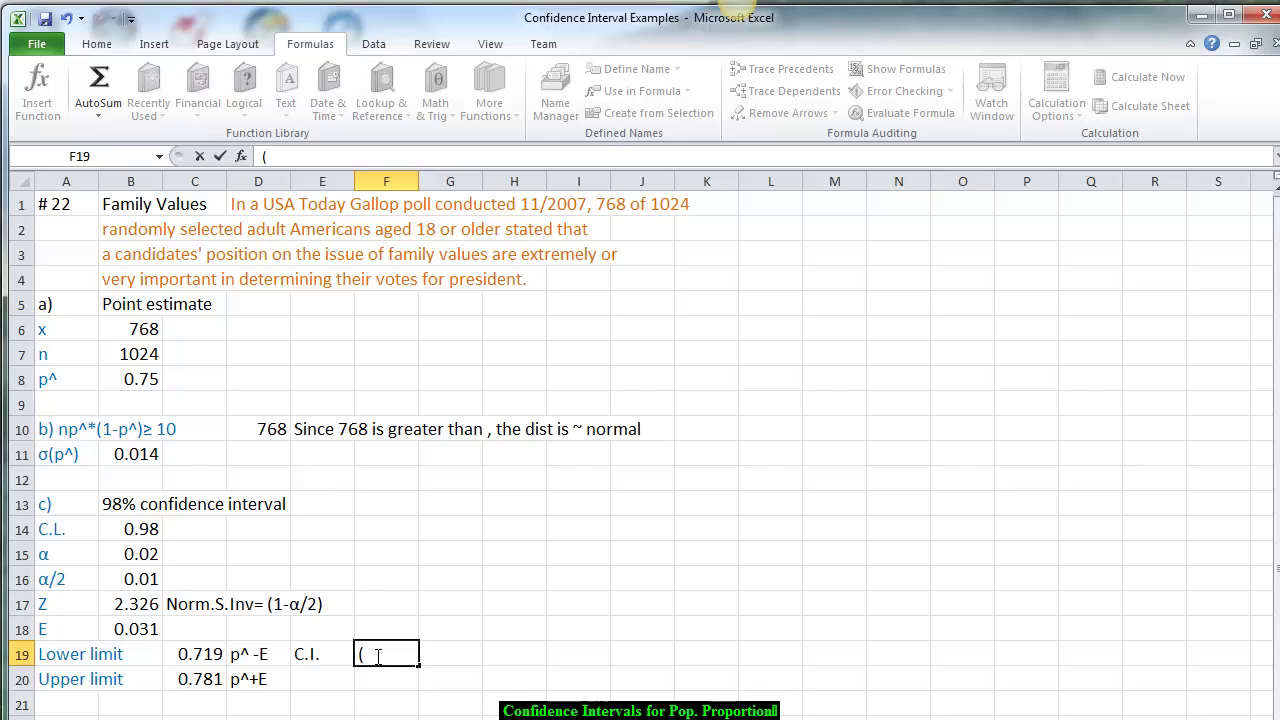
text(0.719, 0.781)
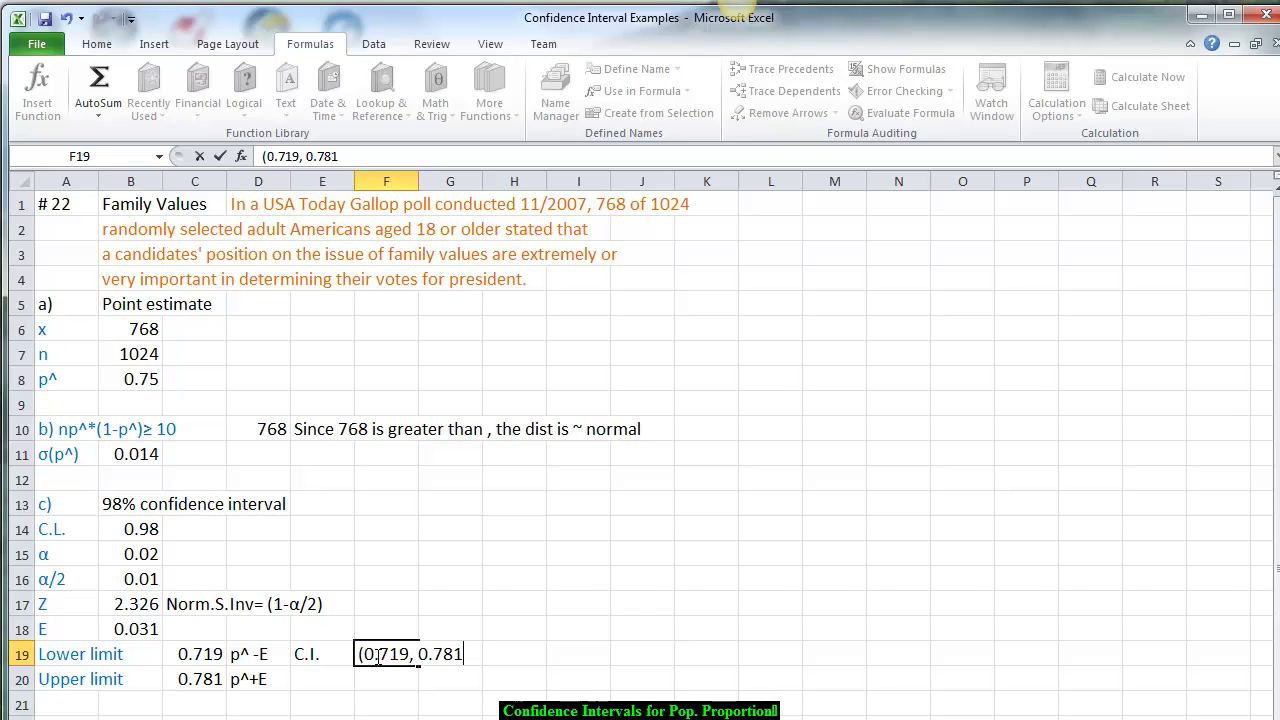
text())
- Enter the interpretation "We are 98% confident that the po. Proportion is between 71.9% and 78.1%" in cell E20
click(297, 681)
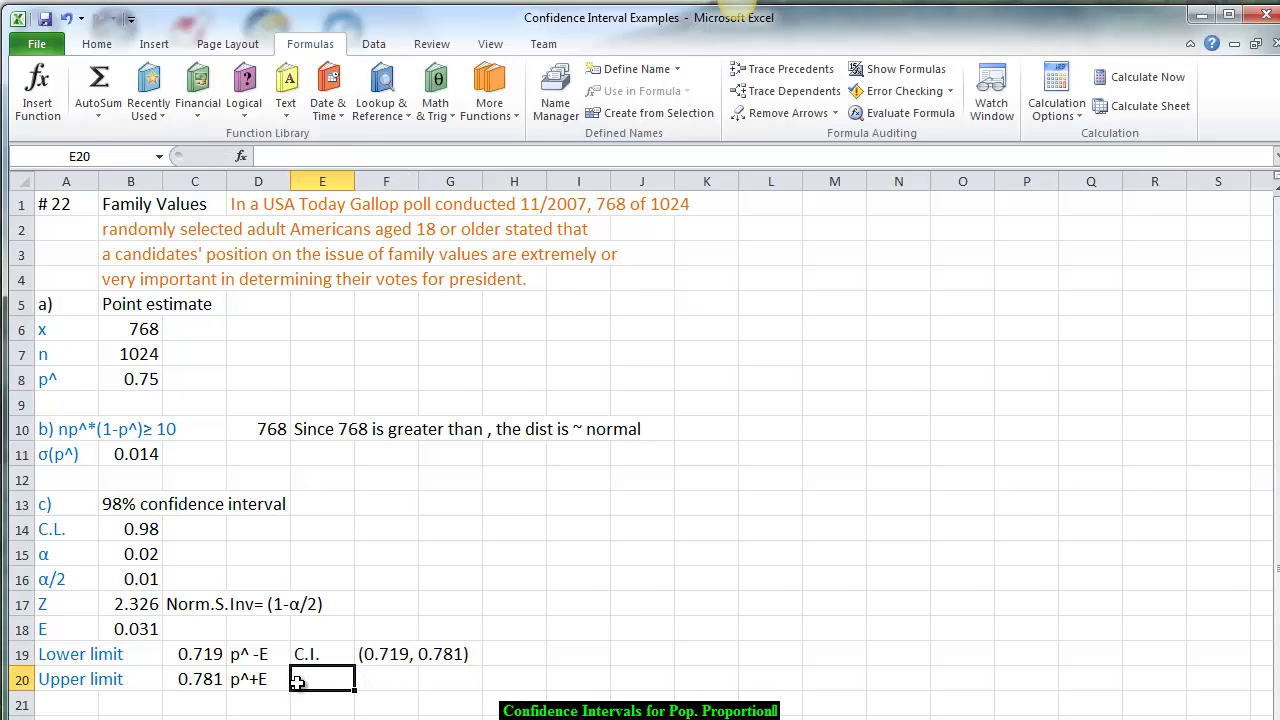
text(aW)
key(BackSpace)
key(BackSpace)
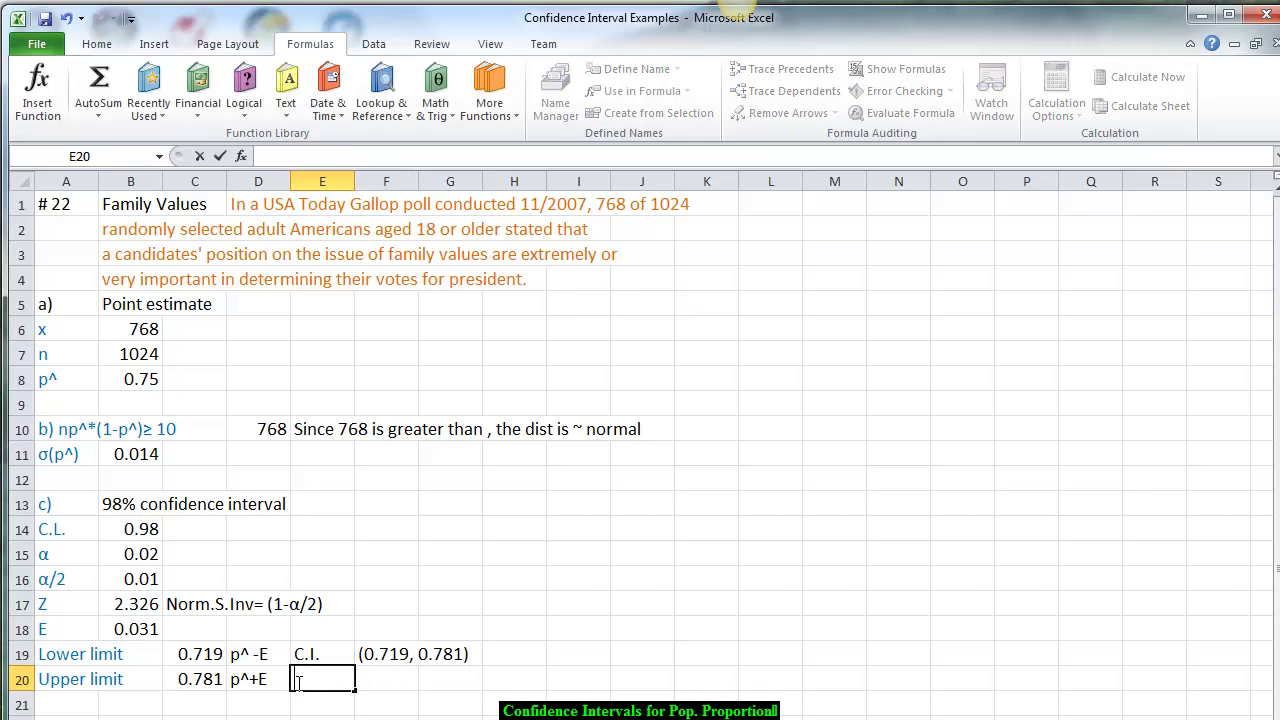
text(We are)
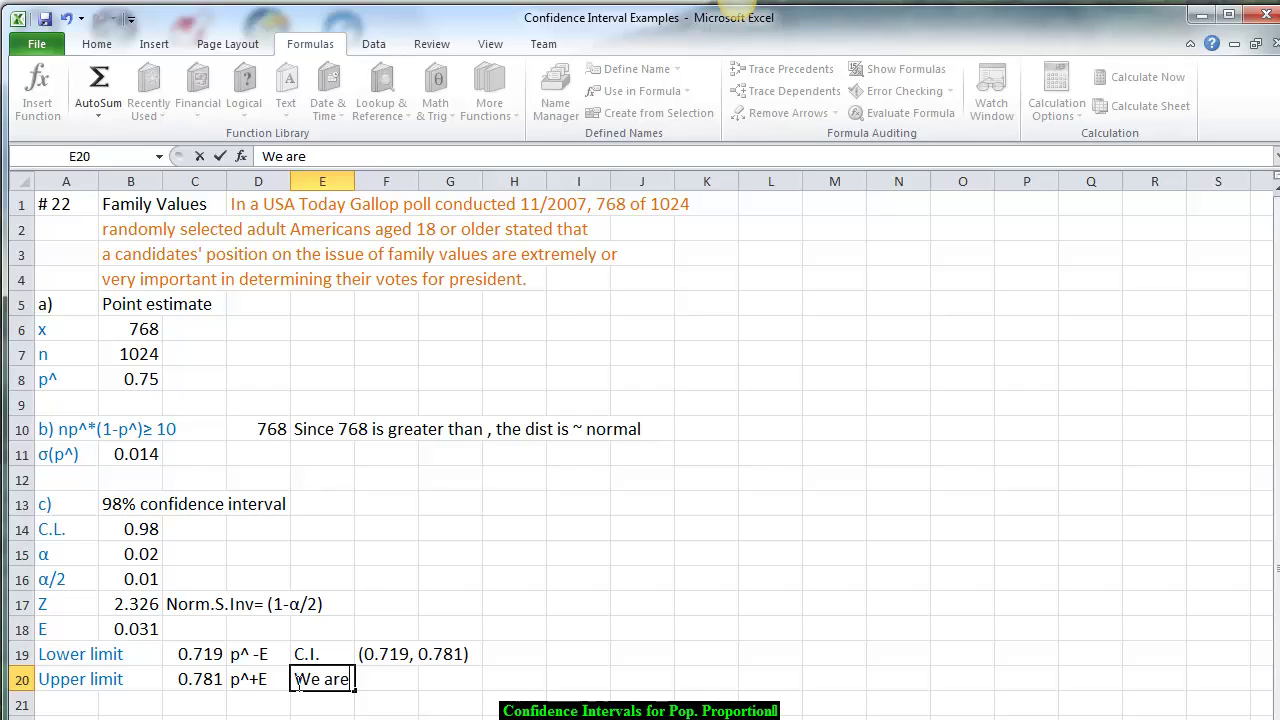
text(98% confi)
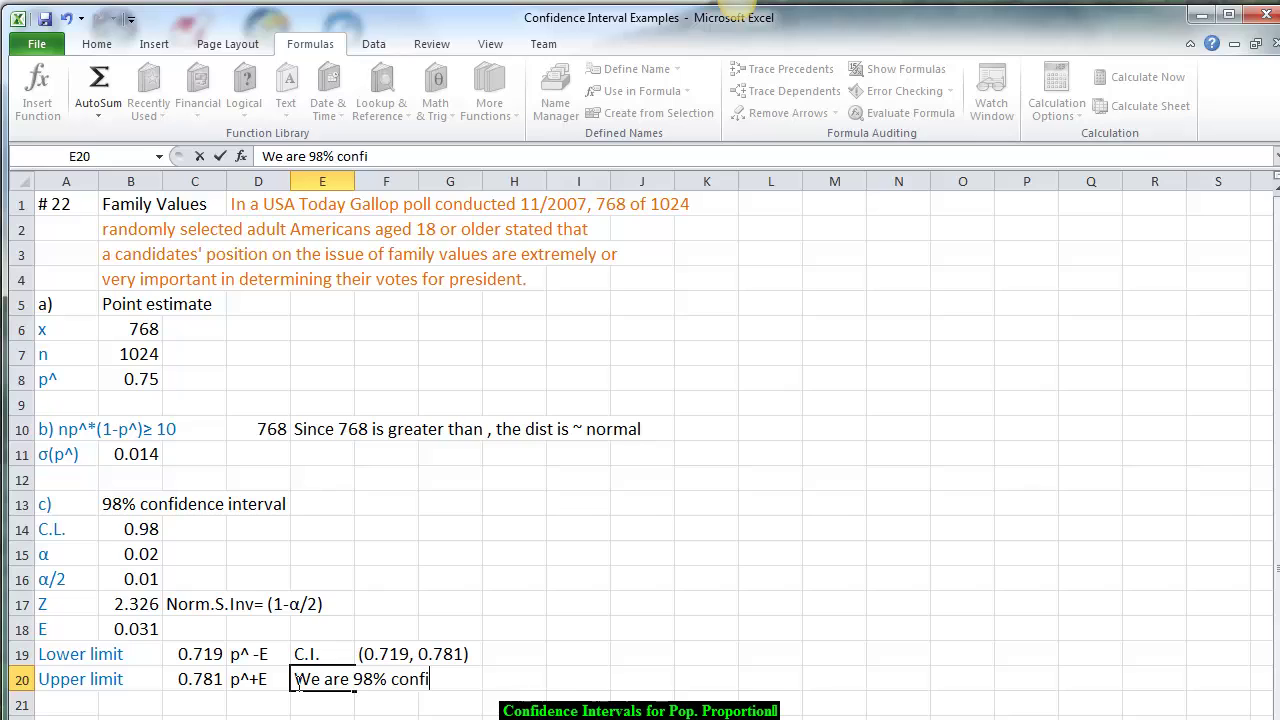
text(dent tha)
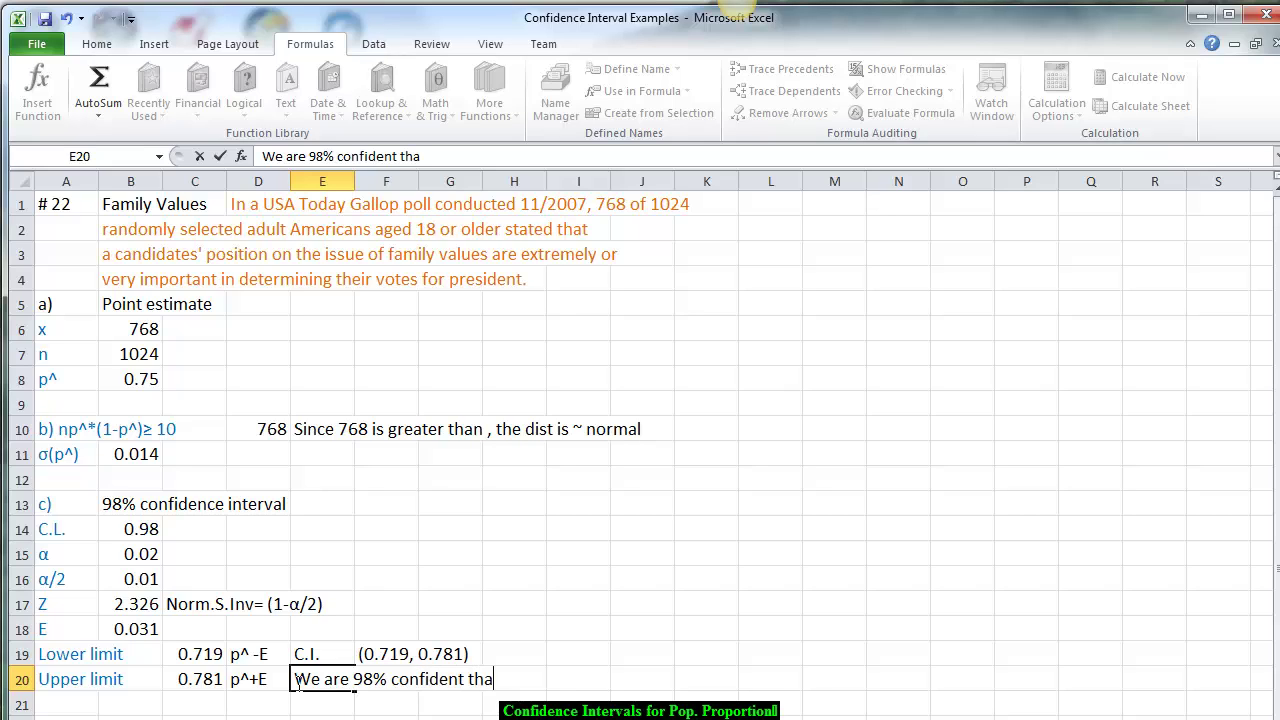
text(t the po)
text(. pro)
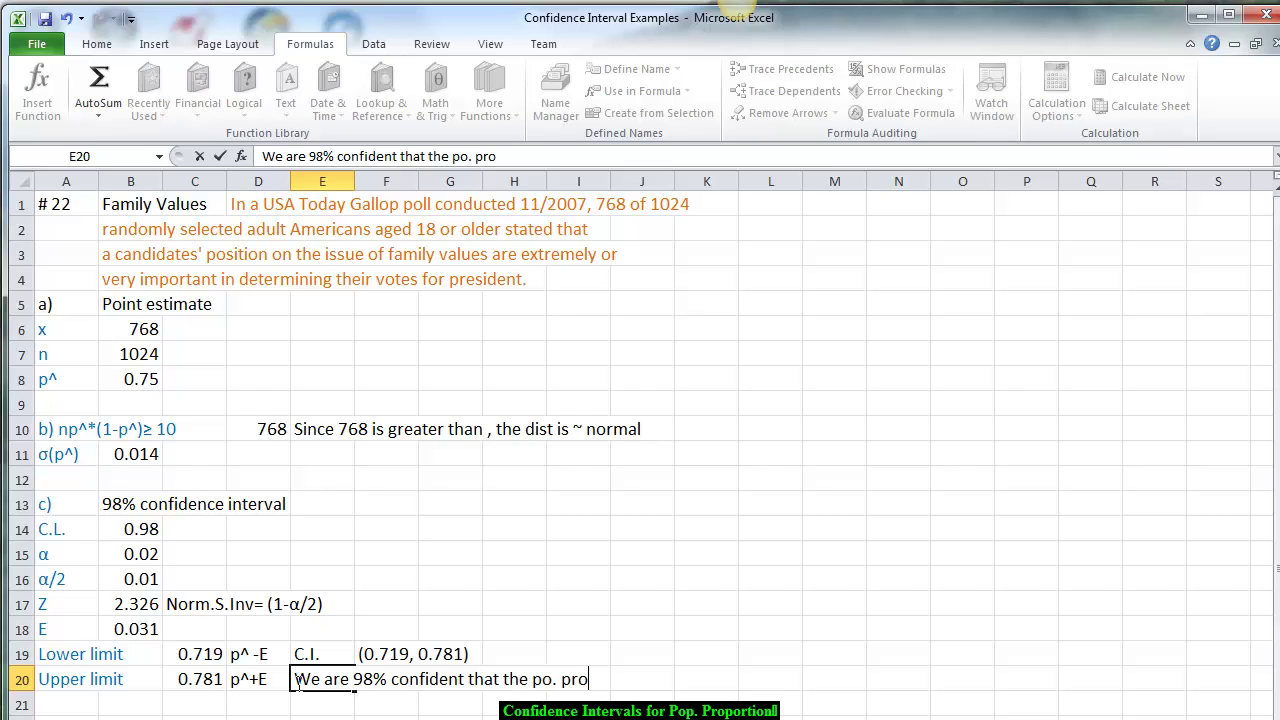
text(portion is b)
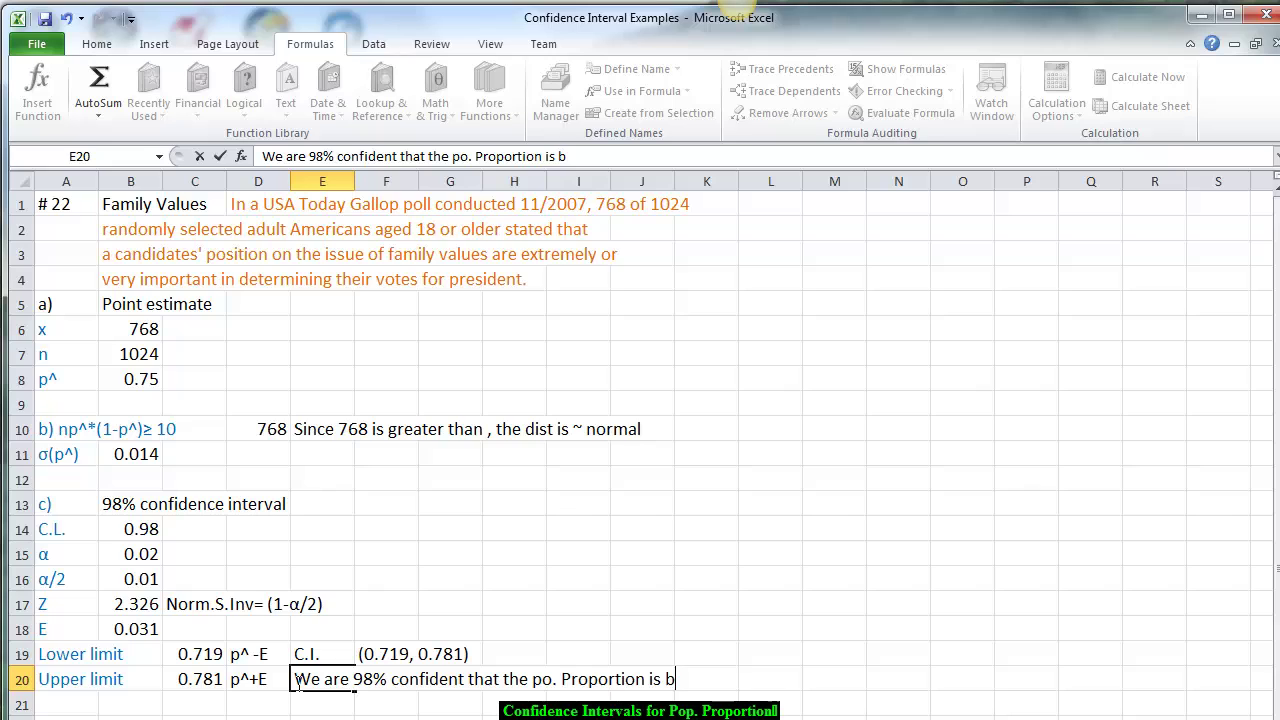
text(etween 71.9)
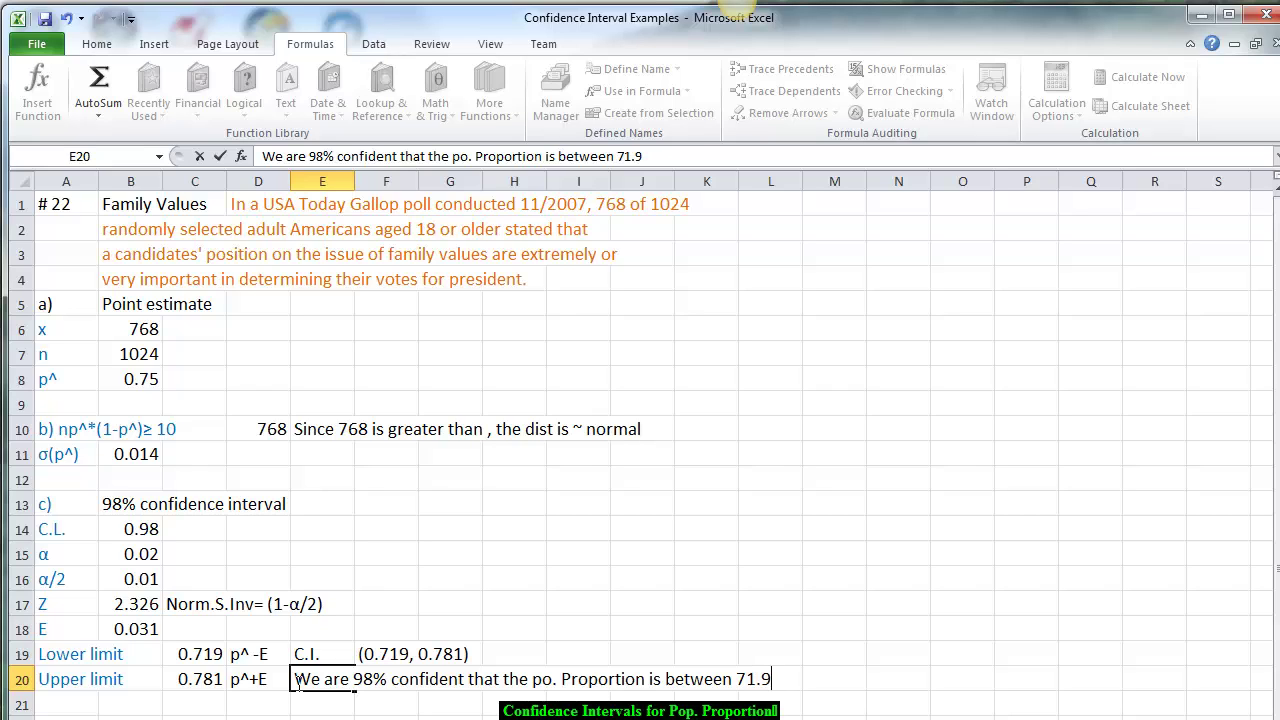
text(% and 78.1)
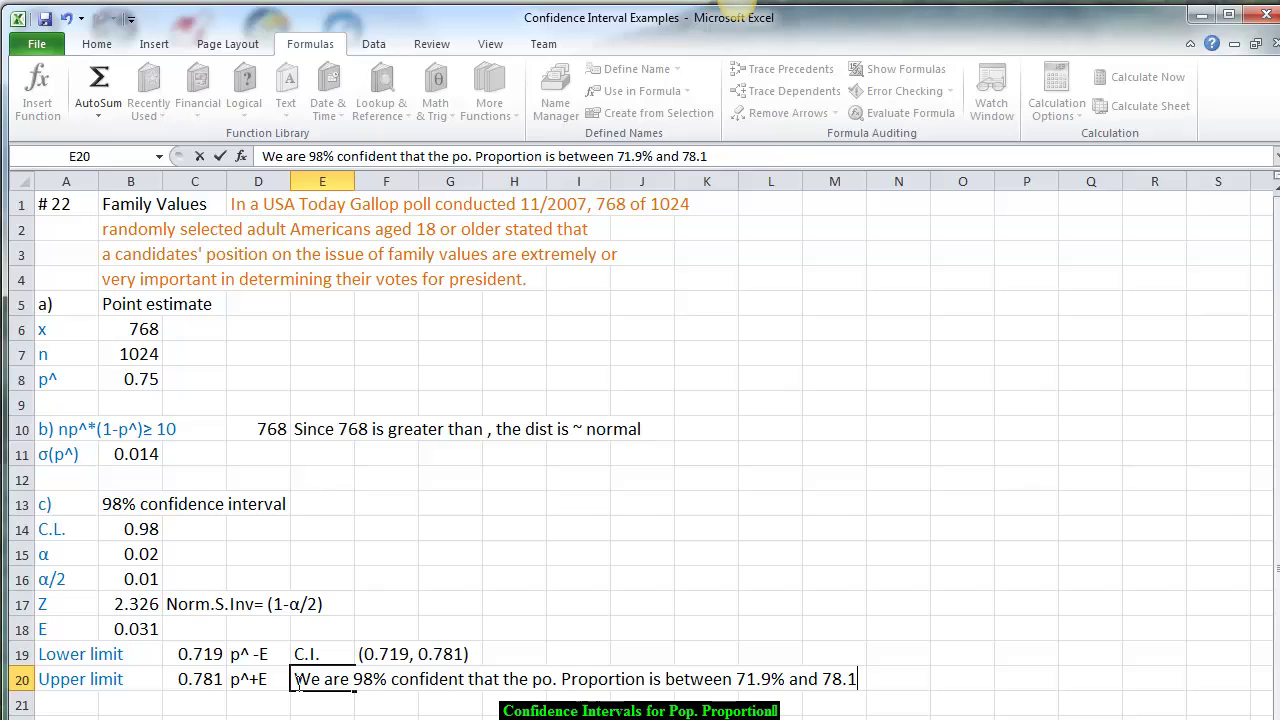
text(%)
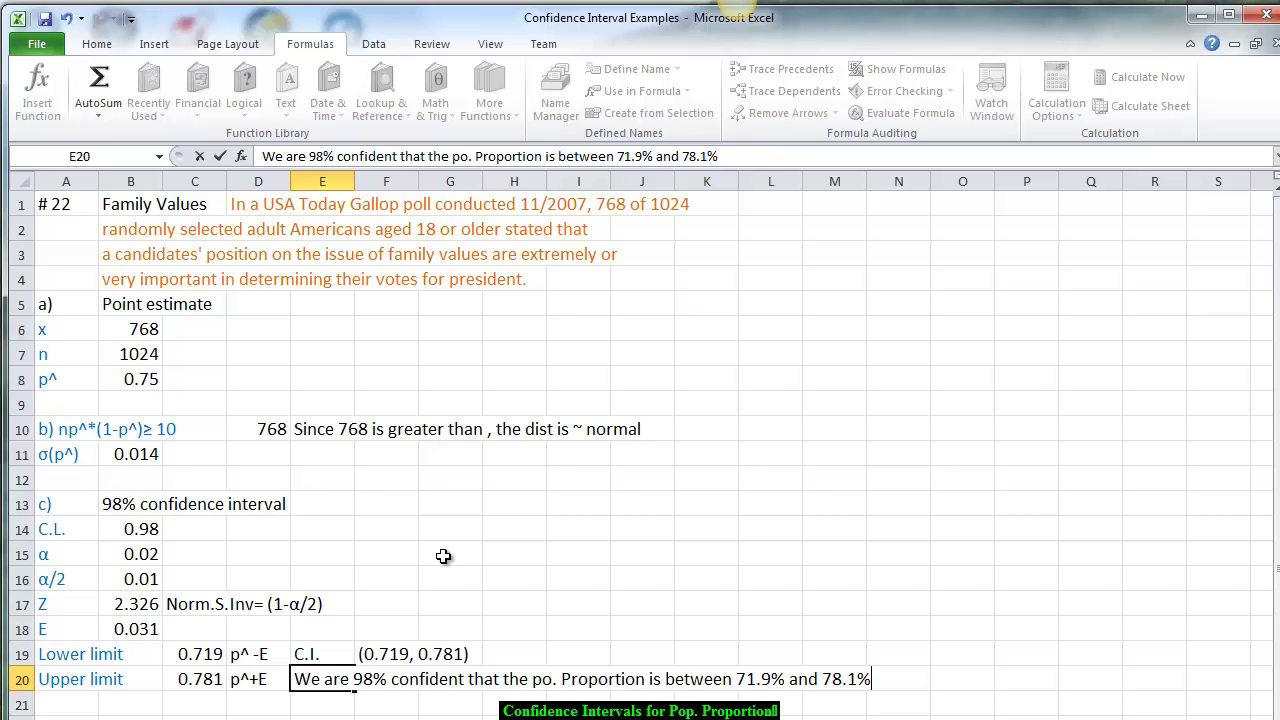